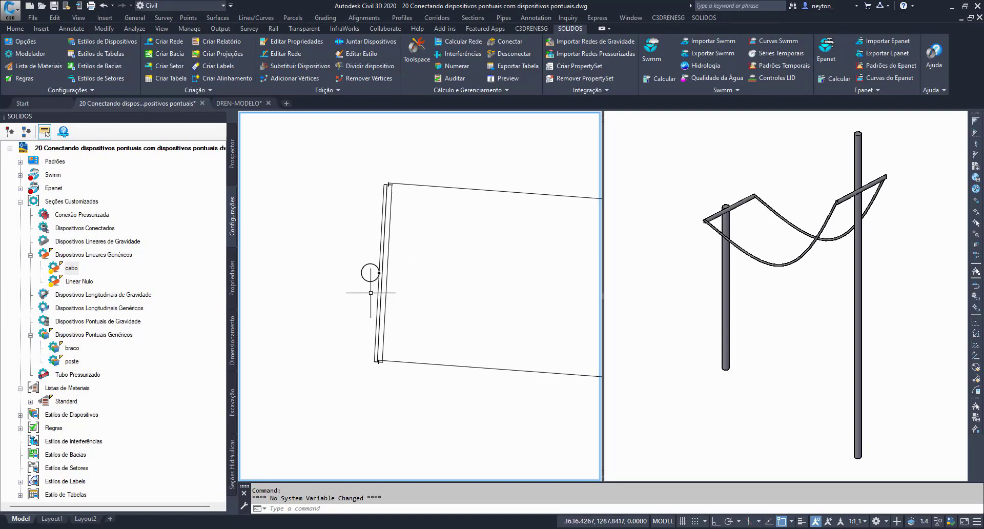
# - Examine the junction between the shorter pole, its connection point and the cross arm in the plan view
pyautogui.click(370, 273)
pyautogui.press('Escape')
pyautogui.press('Escape')
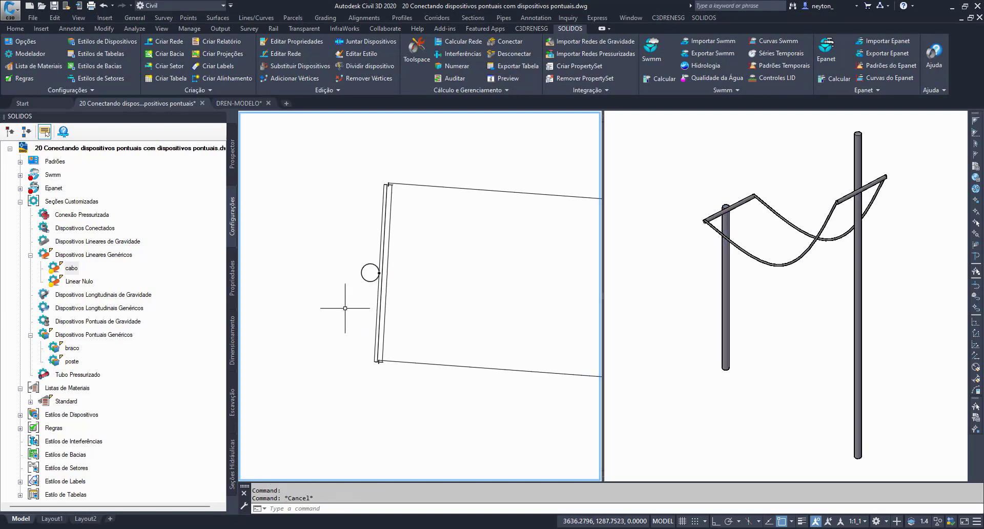
pyautogui.click(369, 252)
pyautogui.click(387, 288)
pyautogui.scroll(6, 381, 272)
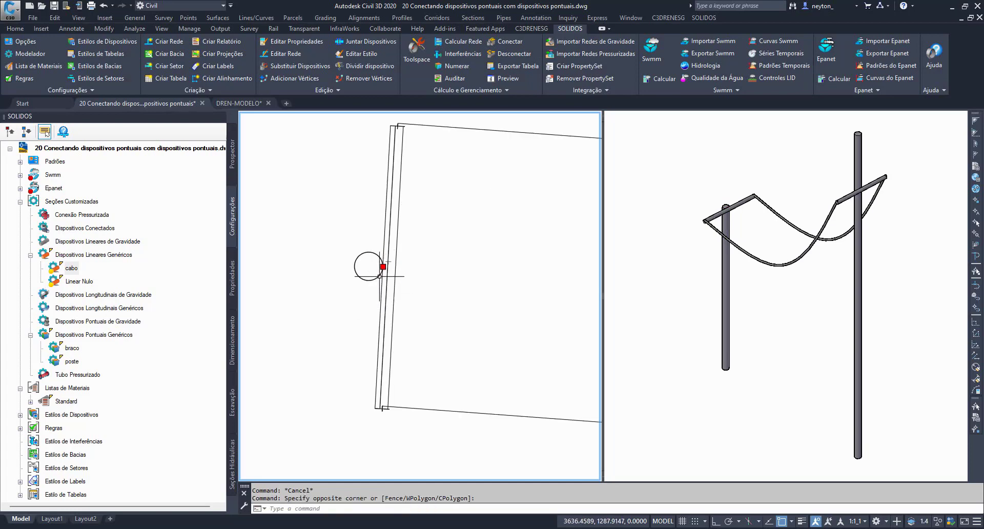
pyautogui.scroll(-6, 386, 263)
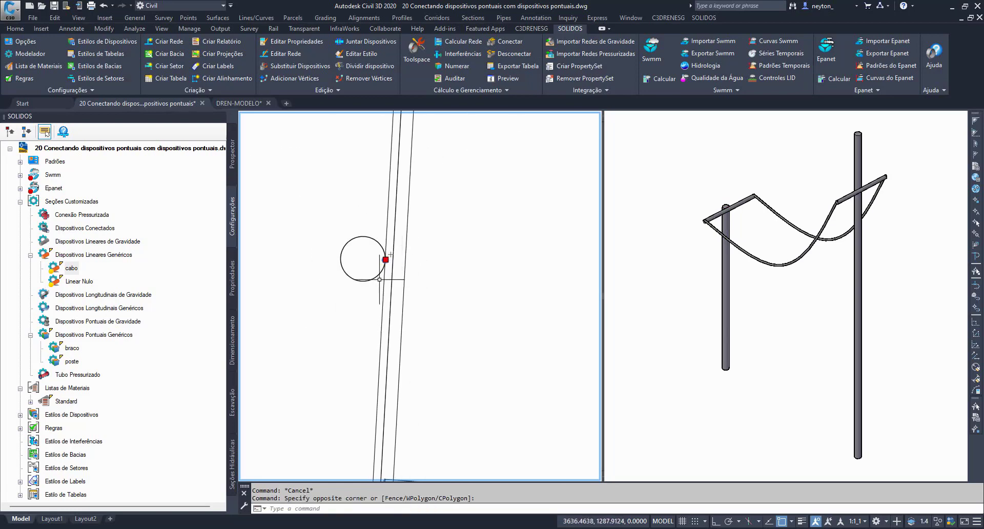
pyautogui.scroll(2, 383, 272)
pyautogui.scroll(-3, 384, 272)
pyautogui.click(416, 308)
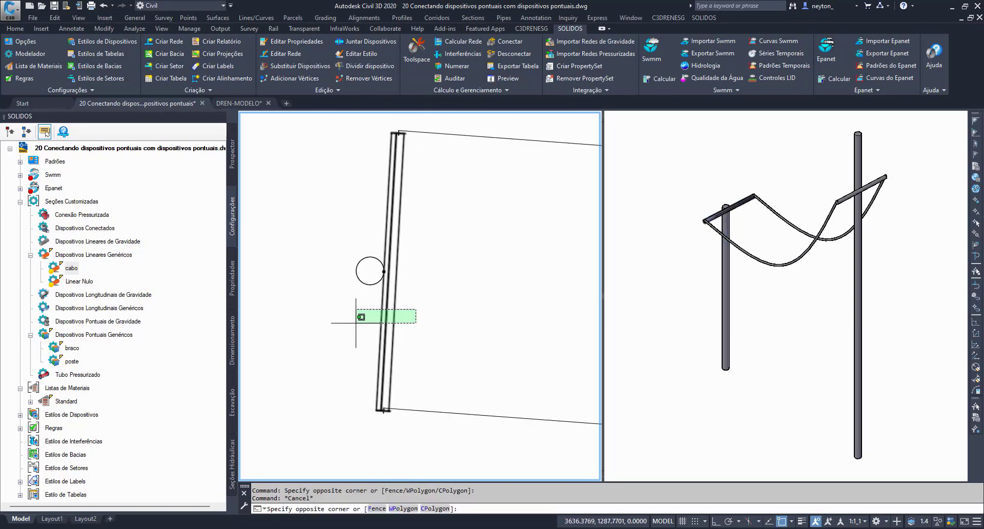
pyautogui.click(354, 328)
pyautogui.scroll(-3, 344, 346)
pyautogui.press('Escape')
pyautogui.scroll(1, 348, 323)
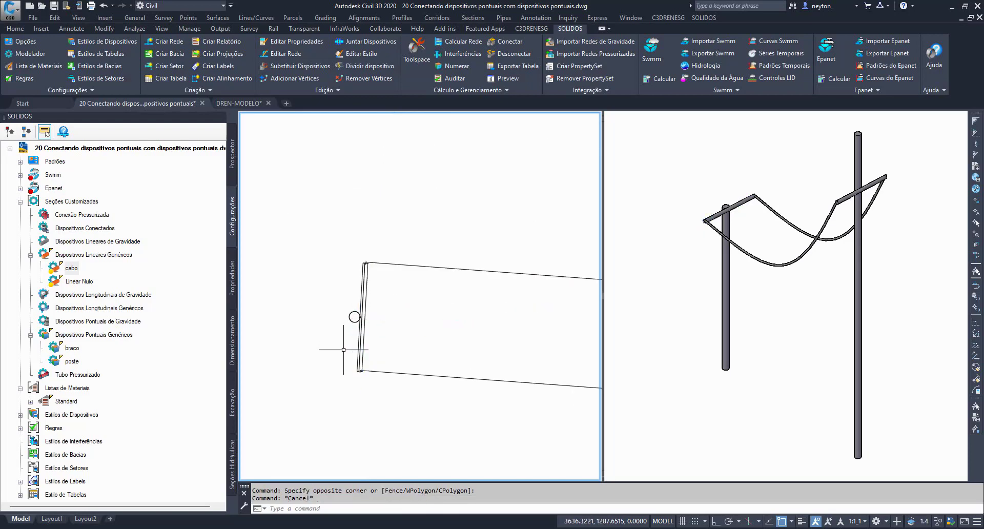
# - Move the shorter pole by its insertion grip to one spot and again to another in the plan view
pyautogui.click(349, 320)
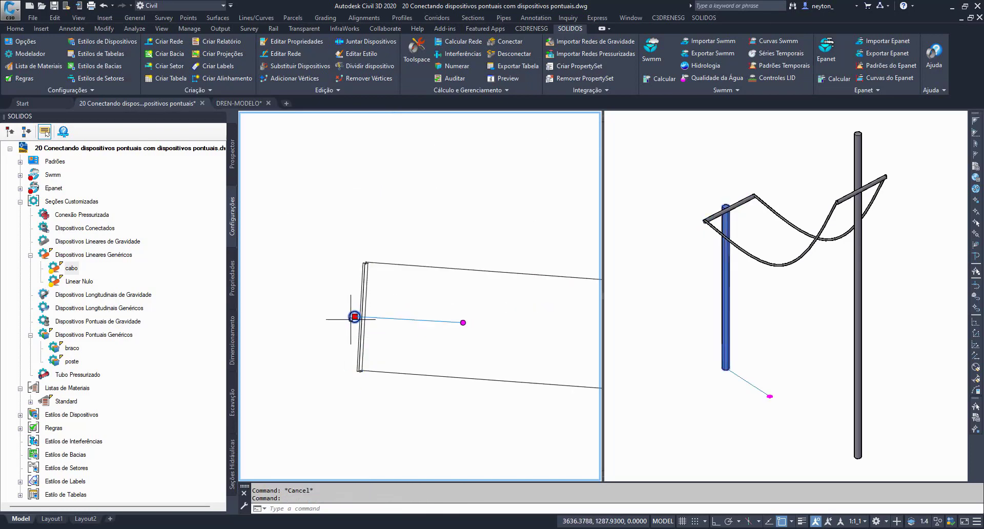
pyautogui.click(351, 321)
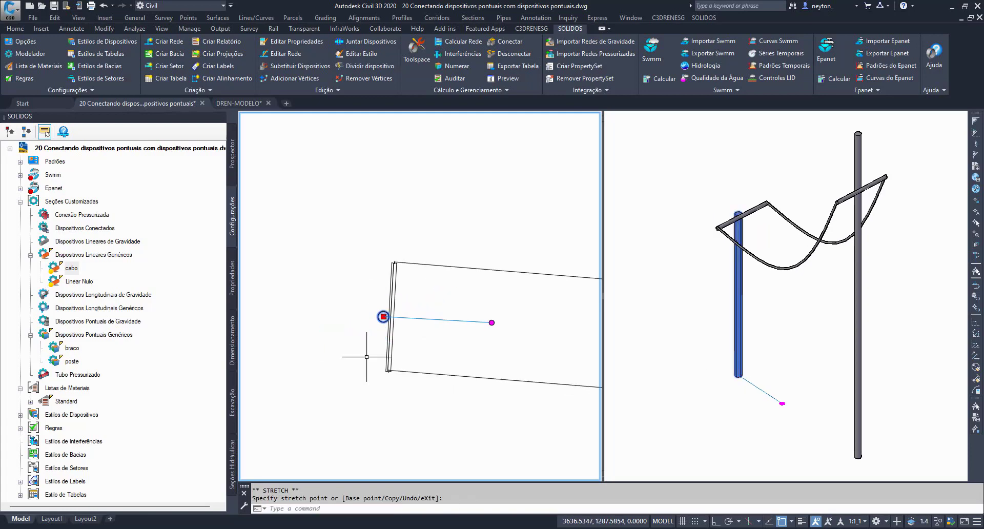
pyautogui.click(383, 316)
pyautogui.click(348, 295)
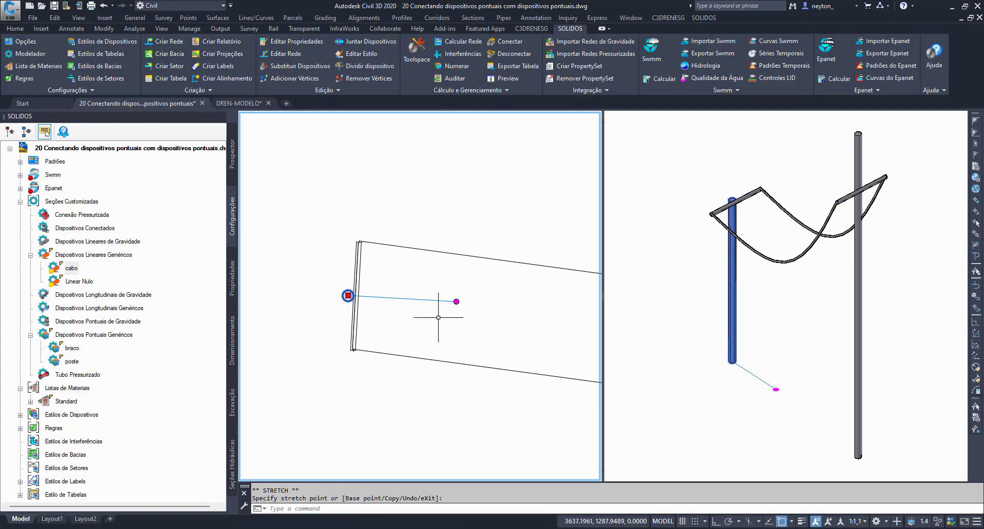
# - Rotate the shorter pole by its direction grip, ending with the direction line pointing slightly upward in plan, and clear the selection
pyautogui.click(456, 301)
pyautogui.click(457, 322)
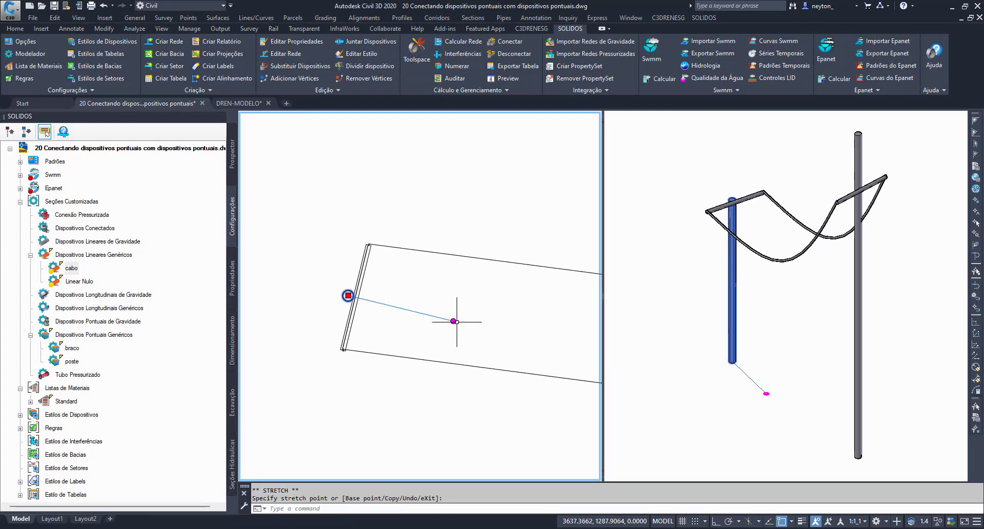
pyautogui.click(455, 321)
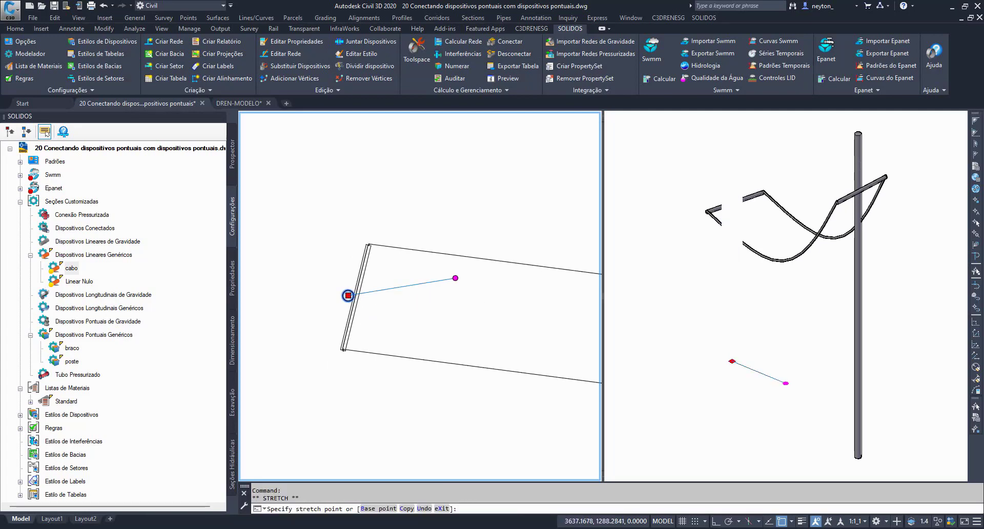
pyautogui.press('Escape')
pyautogui.press('Escape')
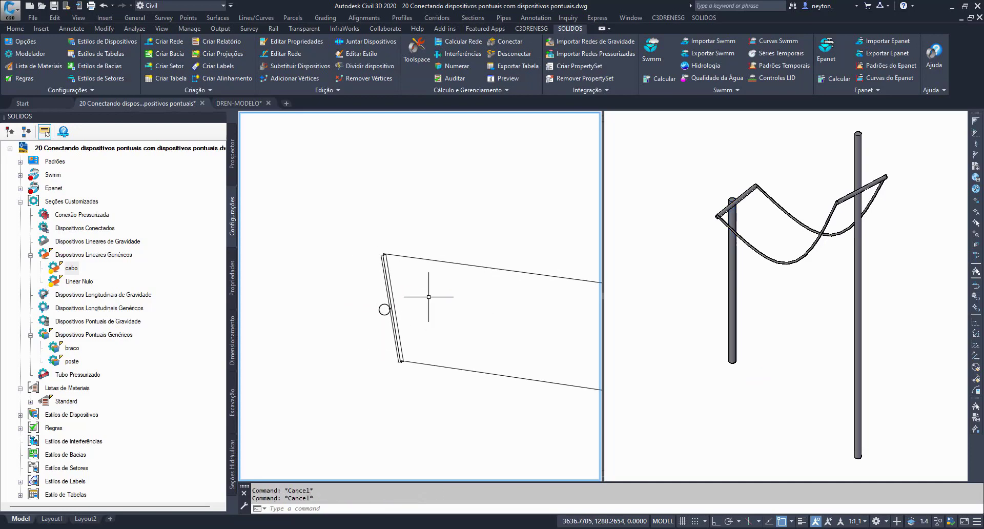
# - Rotate the shorter pole by its direction grip until the direction line points diagonally down and to the right in plan
pyautogui.scroll(5, 420, 298)
pyautogui.scroll(3, 406, 307)
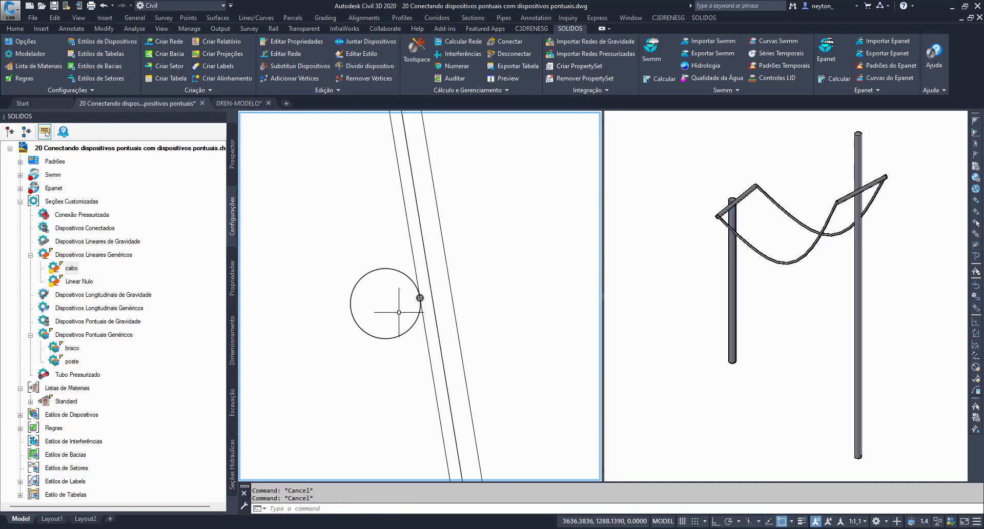
pyautogui.click(403, 332)
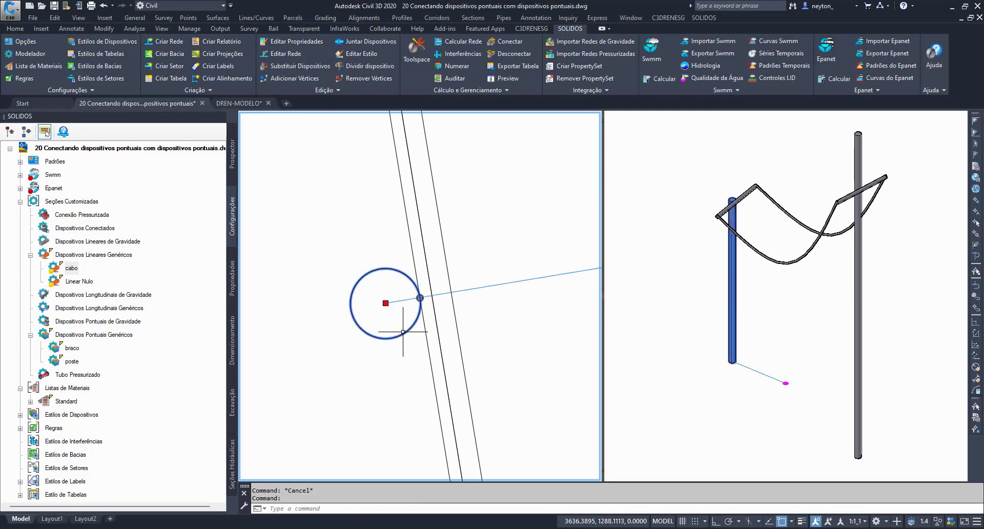
pyautogui.press('Escape')
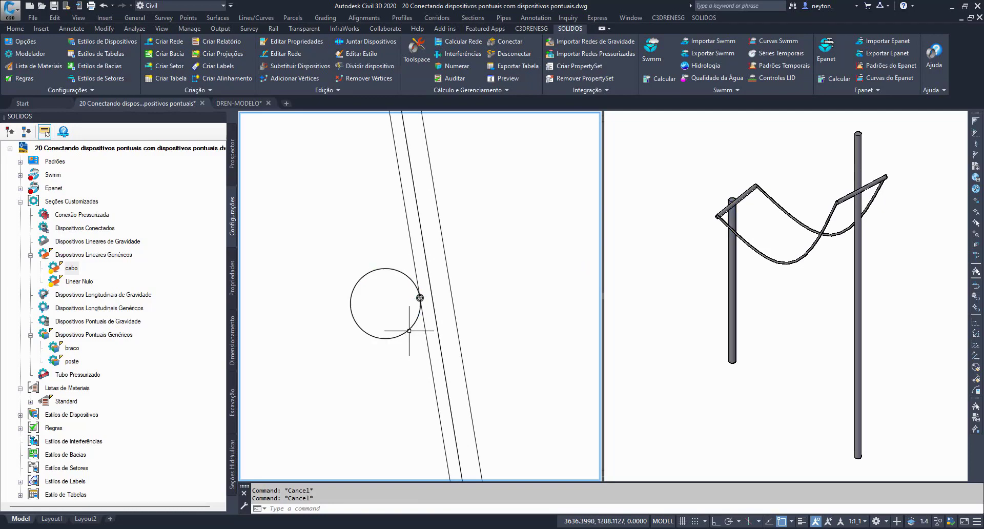
pyautogui.click(403, 332)
pyautogui.scroll(-4, 410, 330)
pyautogui.moveTo(442, 331); pyautogui.dragTo(395, 297, button='middle')
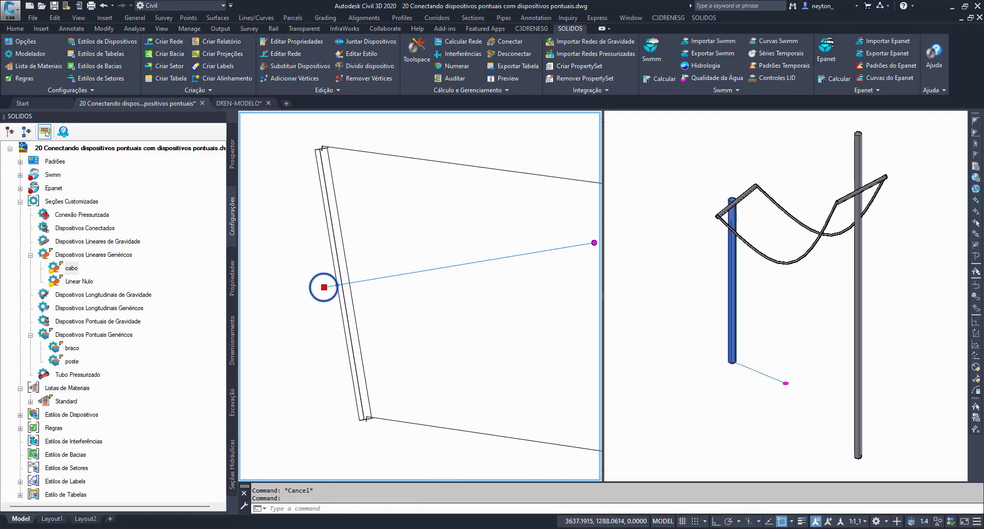
pyautogui.scroll(5, 352, 295)
pyautogui.moveTo(352, 340); pyautogui.dragTo(468, 264, button='middle')
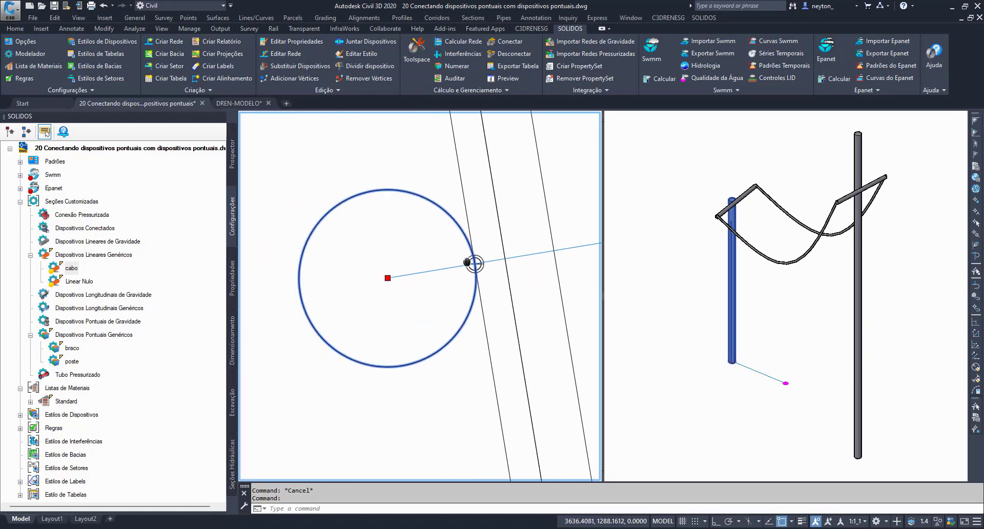
pyautogui.click(787, 383)
pyautogui.click(787, 382)
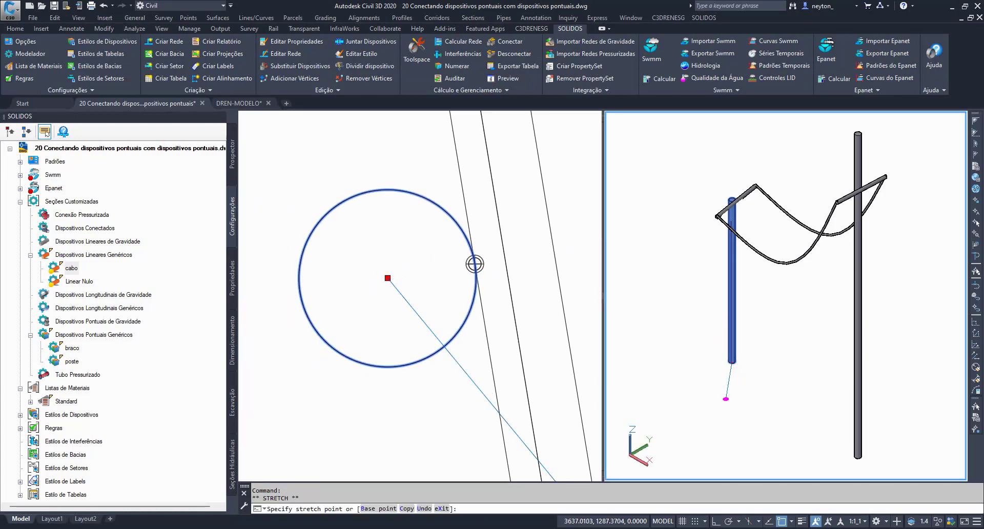
pyautogui.click(485, 352)
pyautogui.press('Escape')
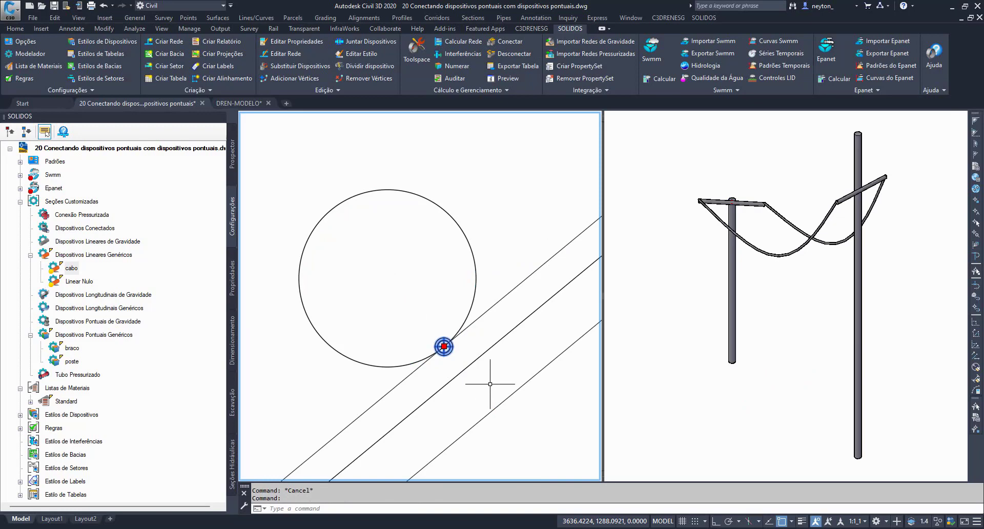
# - Examine the shorter pole and the connection point on its outline by selecting them in turn in the plan view
pyautogui.click(477, 277)
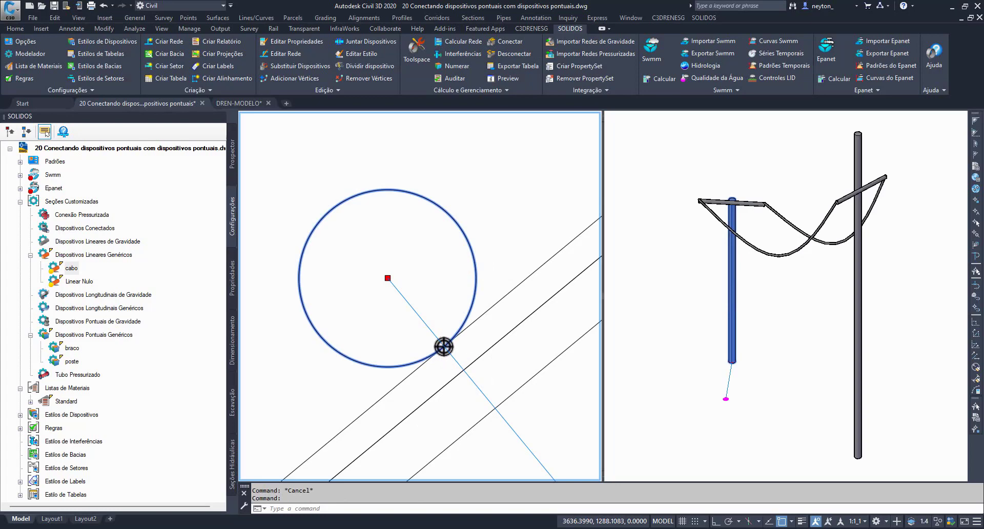
pyautogui.press('Escape')
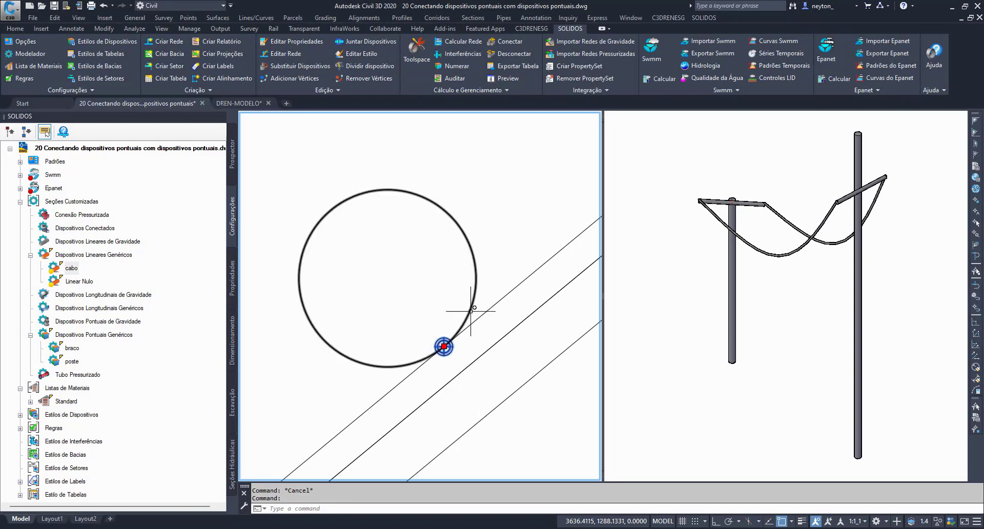
pyautogui.click(444, 347)
pyautogui.press('Escape')
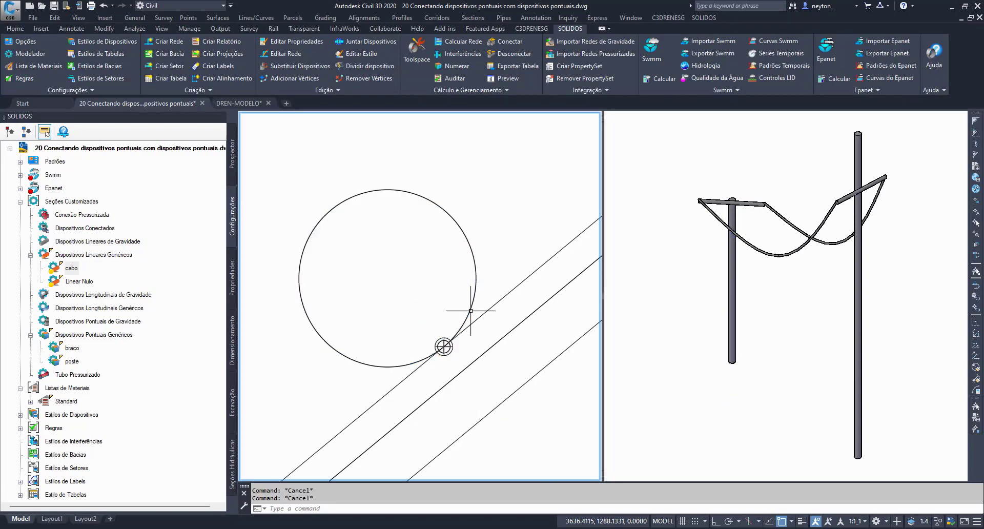
pyautogui.click(444, 346)
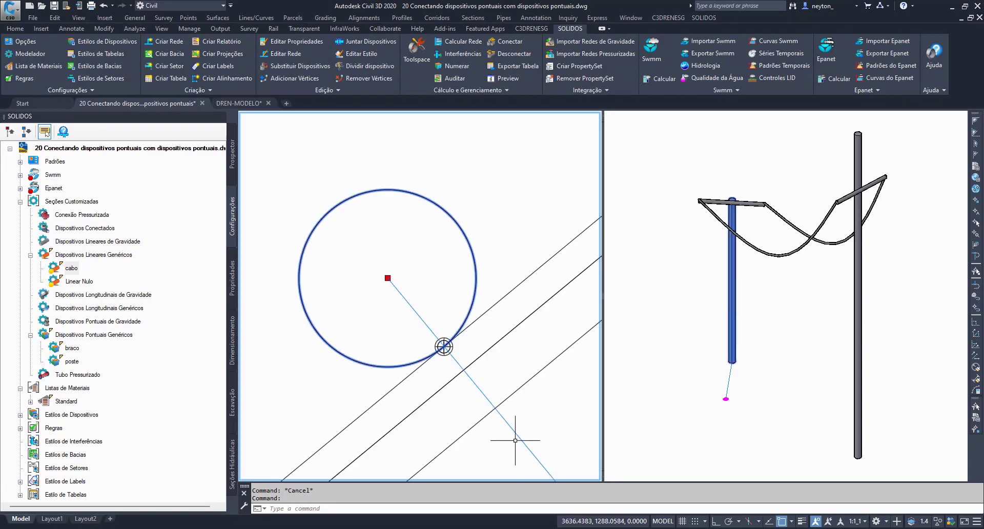
pyautogui.press('Escape')
pyautogui.scroll(-5, 407, 309)
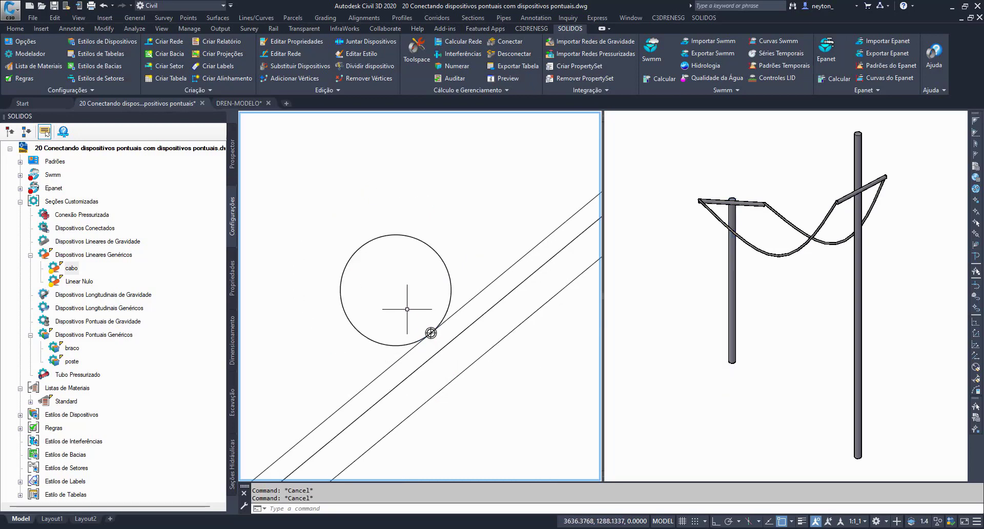
# - Compare the cross arm's insertion point with the pole's connection point by selecting the arm, the point and the pole in plan
pyautogui.click(450, 320)
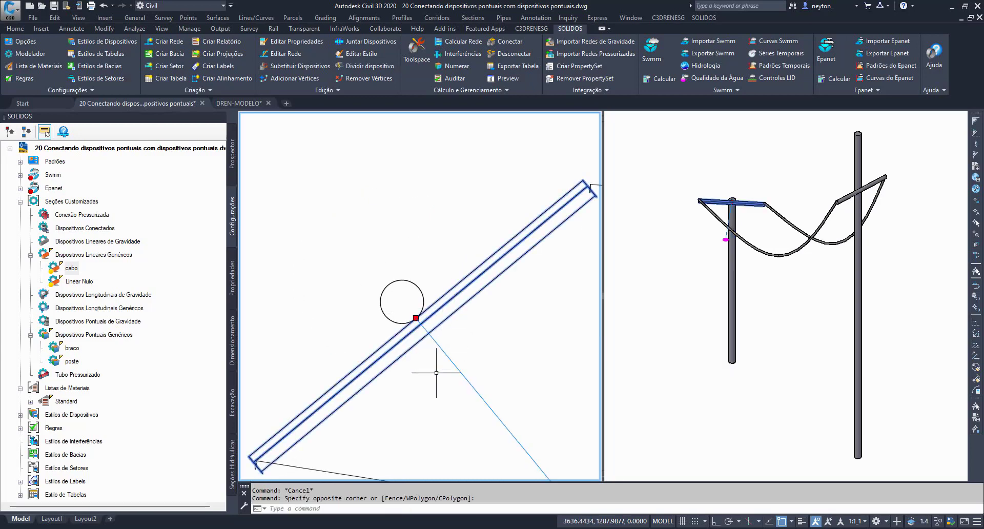
pyautogui.moveTo(436, 367); pyautogui.dragTo(445, 335, button='middle')
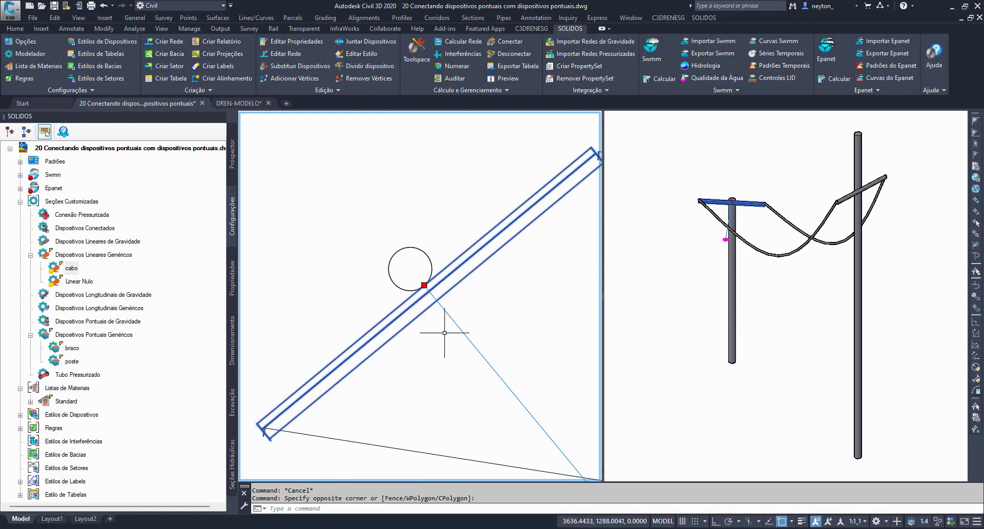
pyautogui.press('Escape')
pyautogui.press('Escape')
pyautogui.click(413, 273)
pyautogui.click(418, 282)
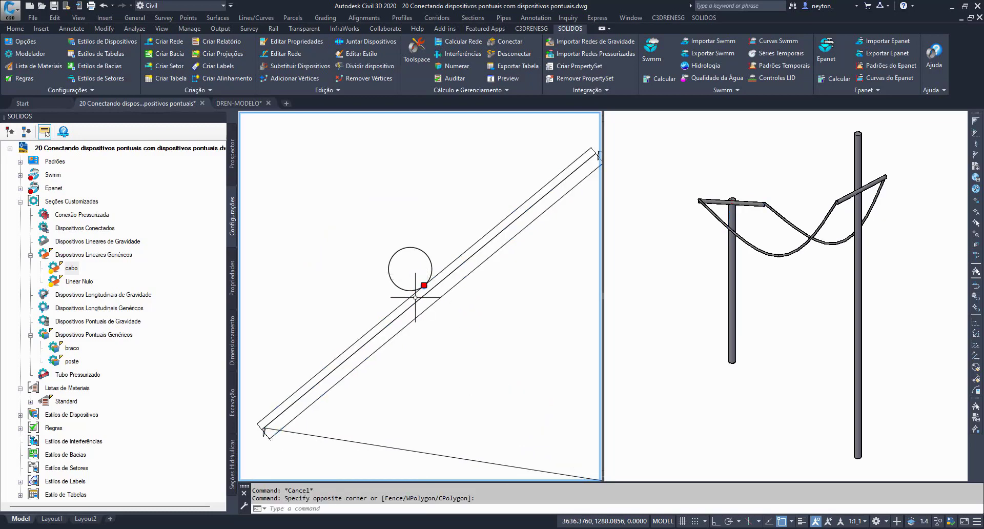
pyautogui.scroll(-3, 418, 315)
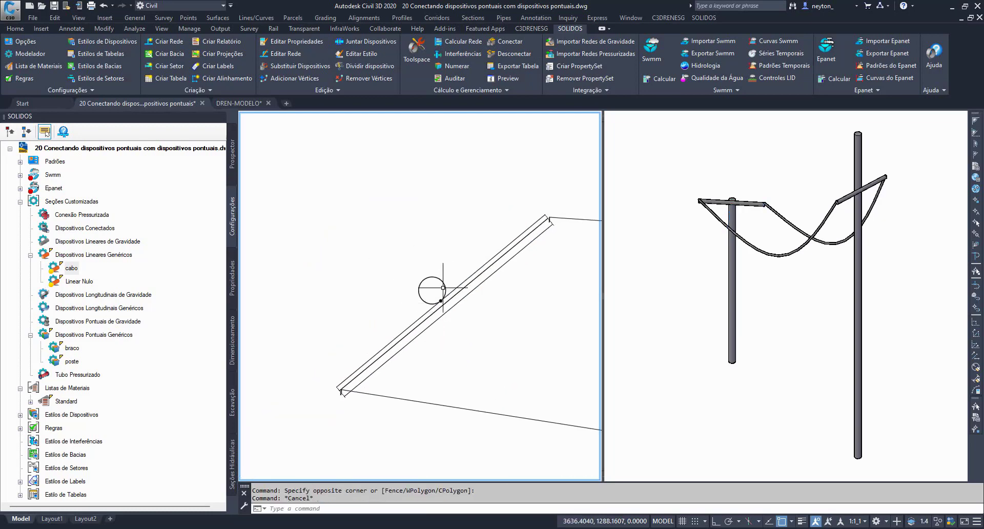
pyautogui.scroll(3, 446, 336)
pyautogui.press('Escape')
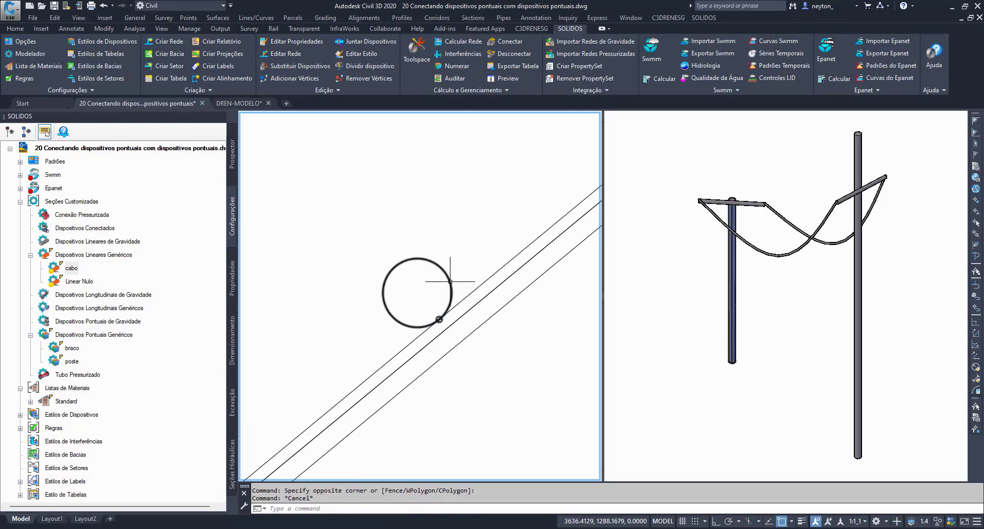
pyautogui.click(449, 281)
pyautogui.press('Escape')
pyautogui.click(476, 285)
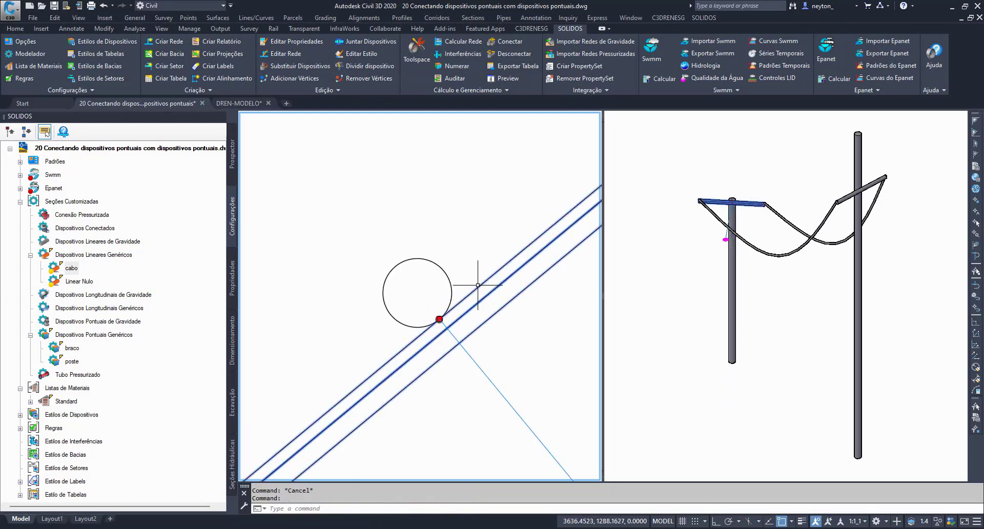
pyautogui.press('Escape')
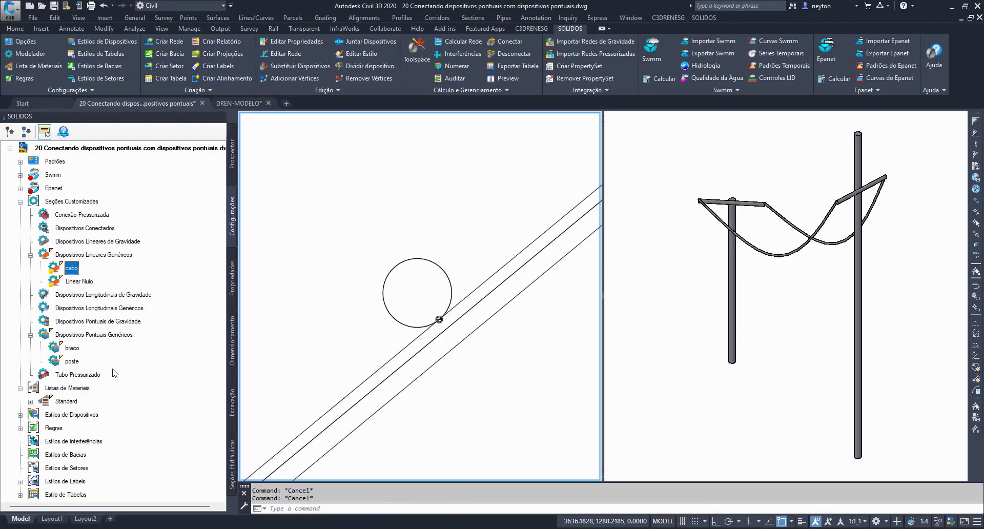
# - Open the poste section in the Solids Builder and inspect the properties of its connector at ptConector
pyautogui.click(71, 361)
pyautogui.doubleClick(71, 363)
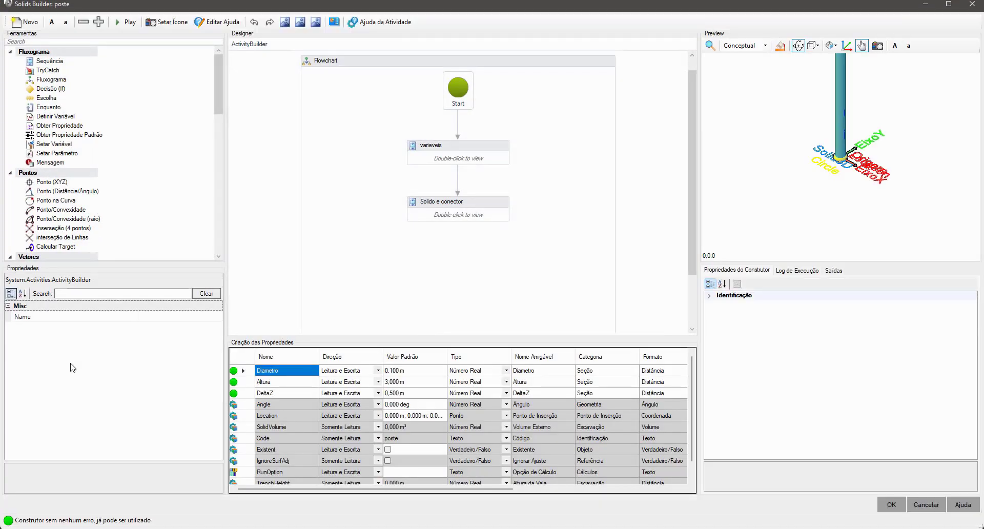
pyautogui.scroll(-6, 801, 212)
pyautogui.scroll(4, 799, 123)
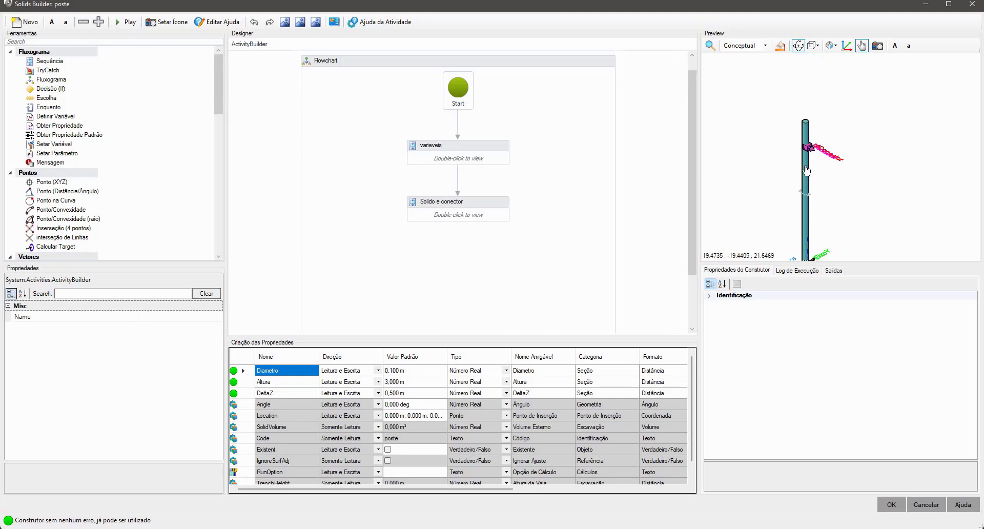
pyautogui.scroll(5, 810, 169)
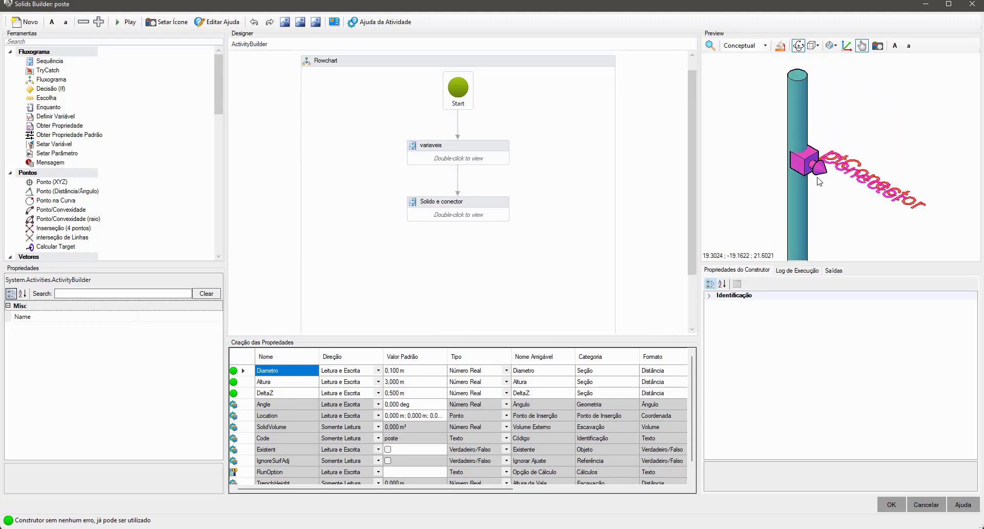
pyautogui.click(817, 173)
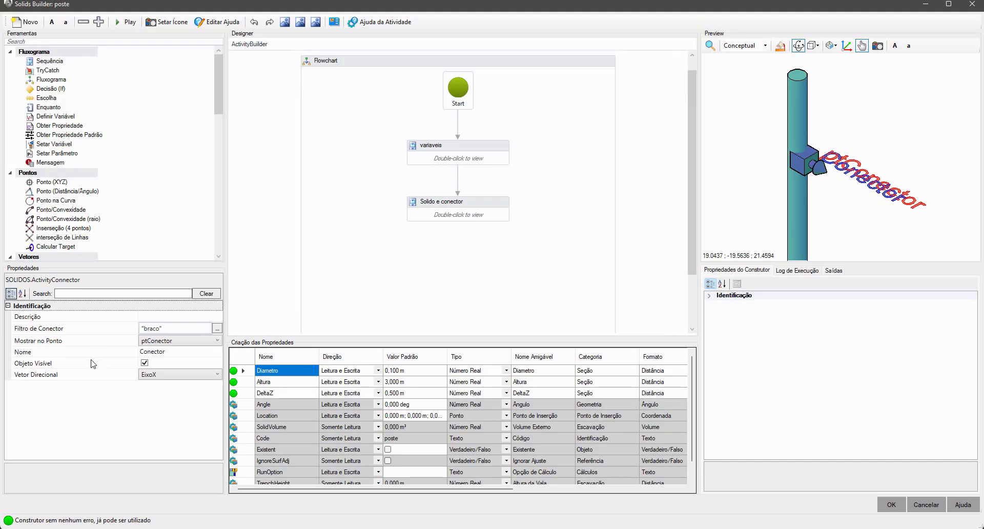
pyautogui.click(109, 347)
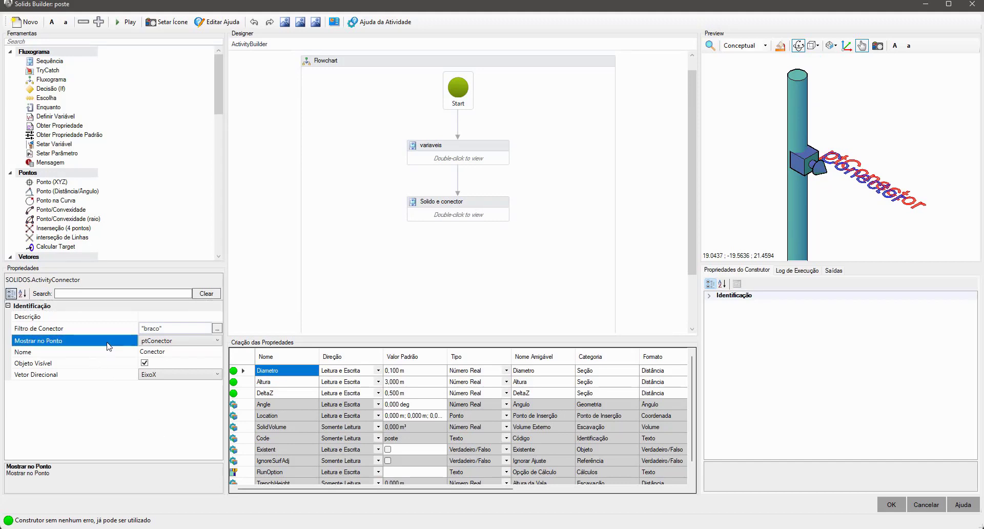
# - Examine the connector's directional vector and connector filter properties, and close the poste section without saving
pyautogui.click(104, 380)
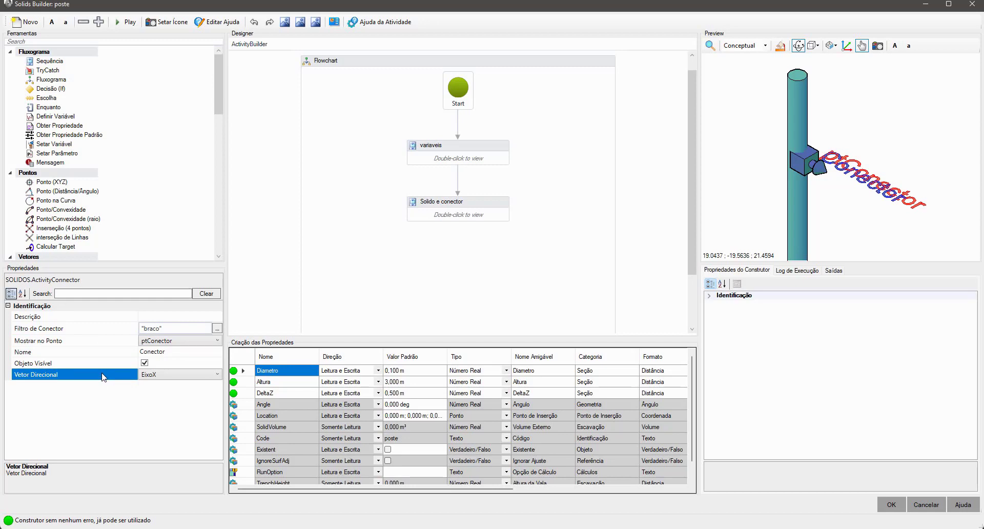
pyautogui.click(107, 331)
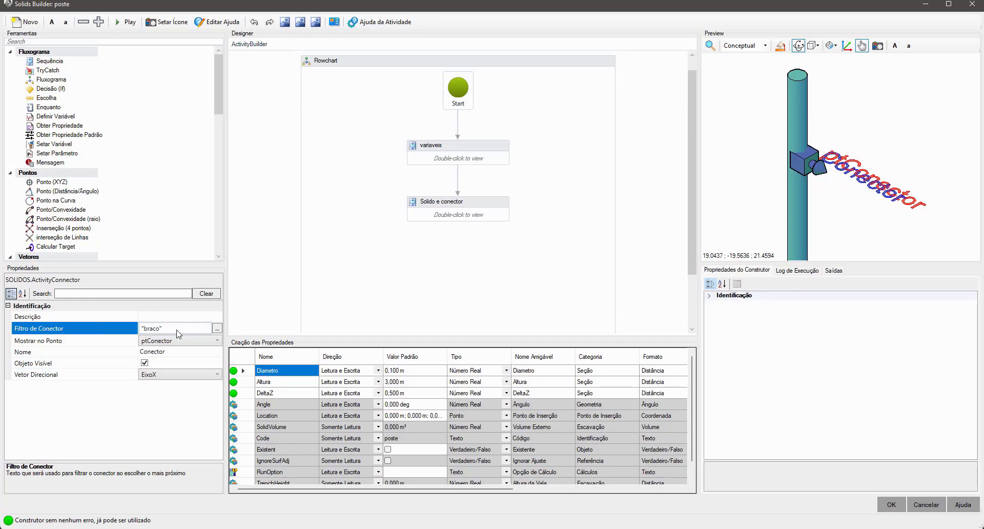
pyautogui.click(926, 504)
# - Open the Linear Nulo section in the Solids Builder and reposition its window over the drawing
pyautogui.click(84, 284)
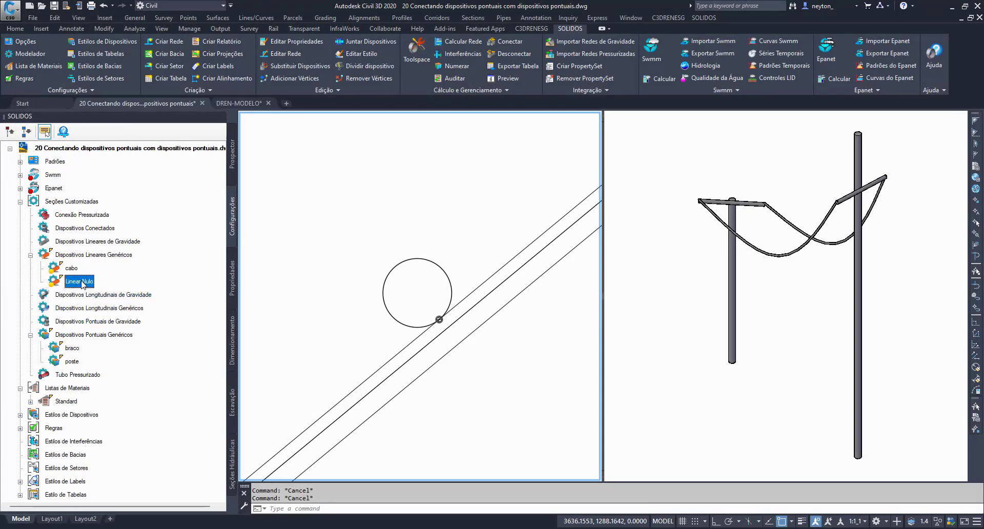
pyautogui.doubleClick(82, 281)
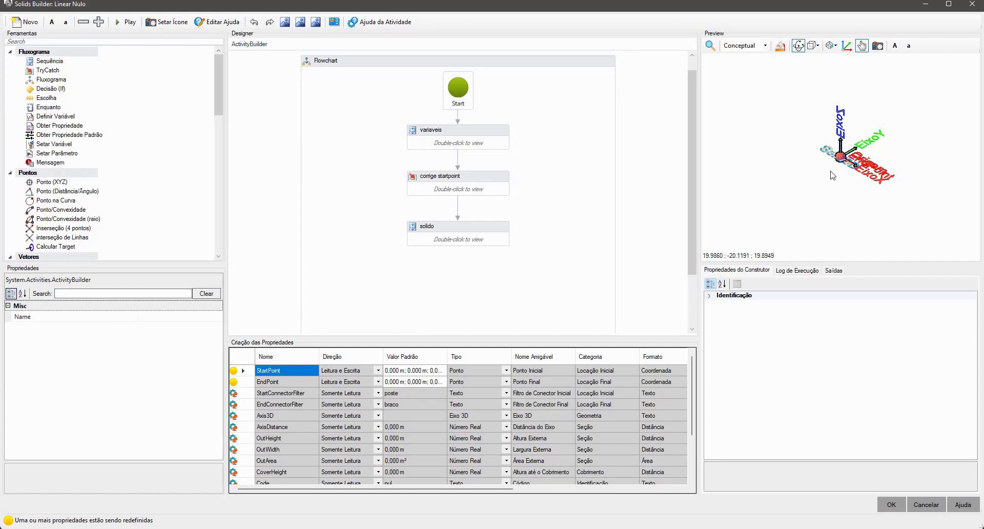
pyautogui.doubleClick(779, 2)
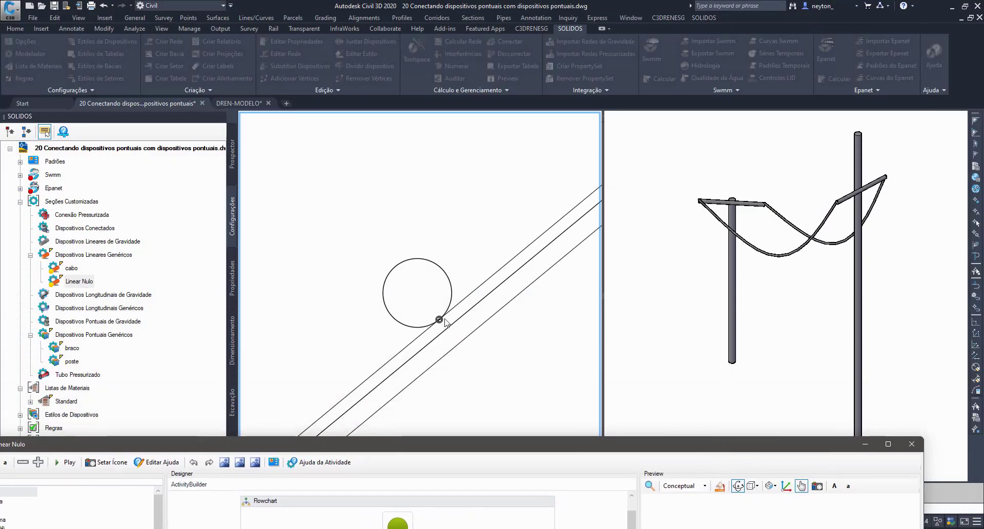
pyautogui.moveTo(511, 447); pyautogui.dragTo(551, 26)
# - Open the flowchart inside the corrige startpoint block and inspect the properties of its StartConnector activity
pyautogui.doubleClick(467, 211)
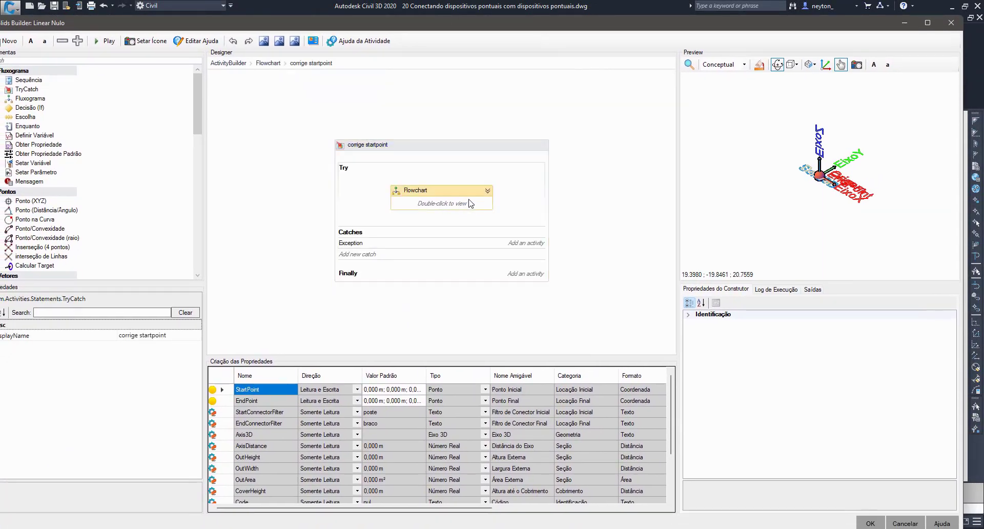
pyautogui.doubleClick(468, 207)
pyautogui.click(485, 147)
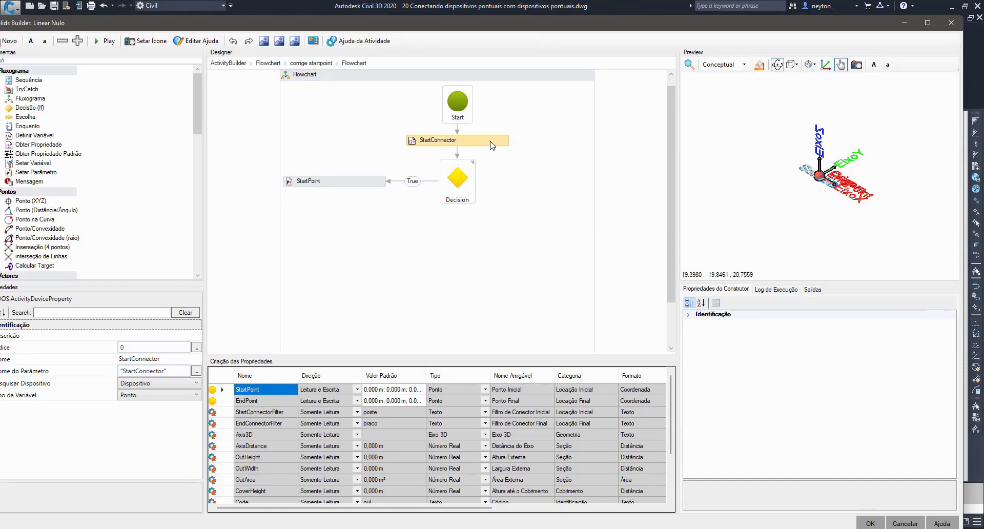
pyautogui.click(136, 356)
pyautogui.click(124, 435)
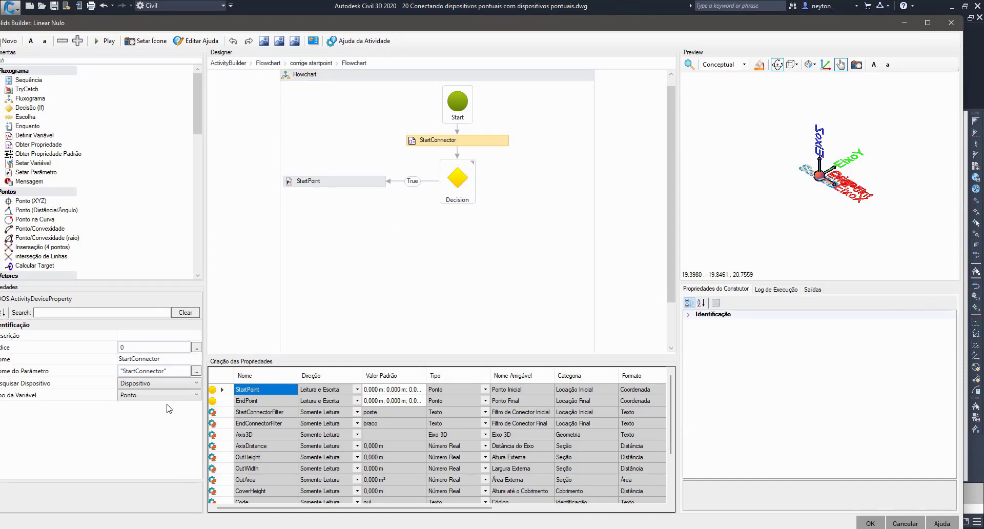
# - Open the activity help on Obter Propriedade and go to the Locação page under the device property categories
pyautogui.click(328, 41)
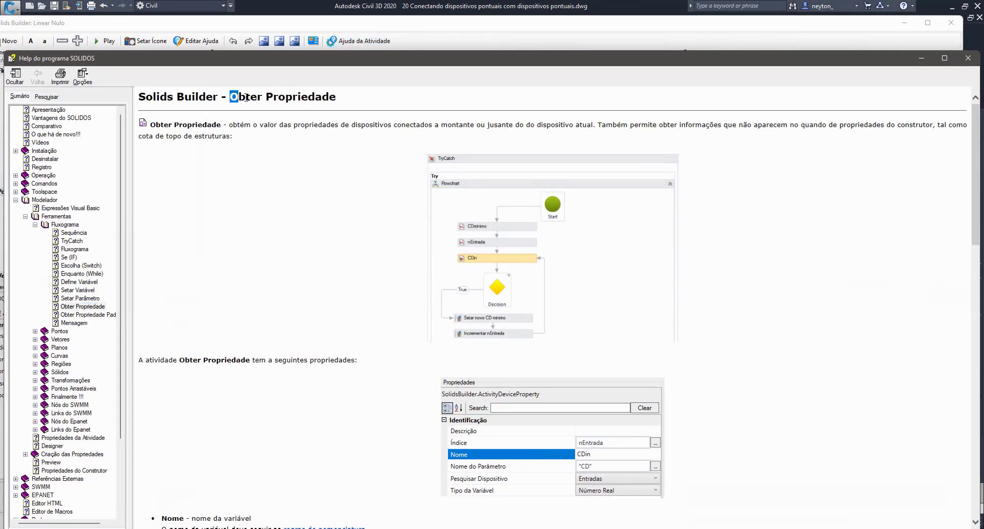
pyautogui.moveTo(230, 96); pyautogui.dragTo(336, 97)
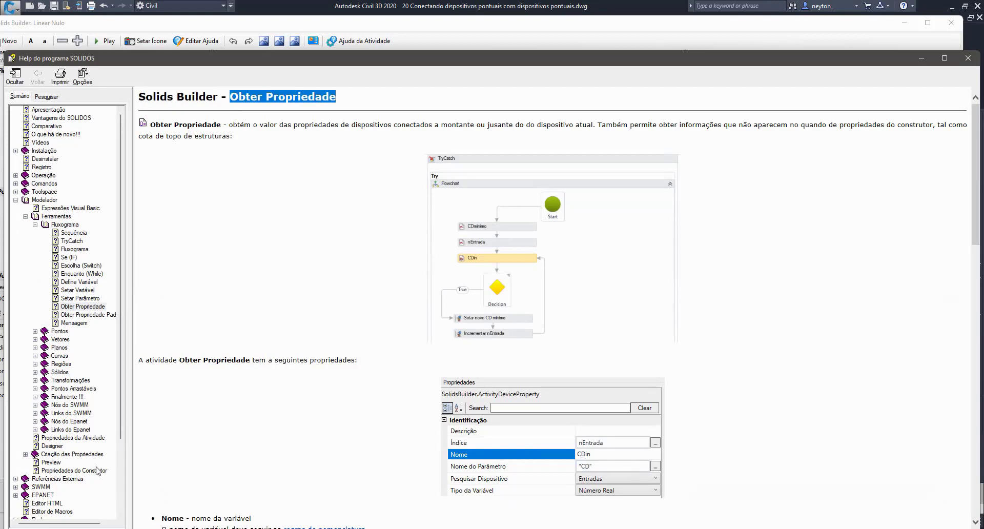
pyautogui.scroll(-4, 123, 221)
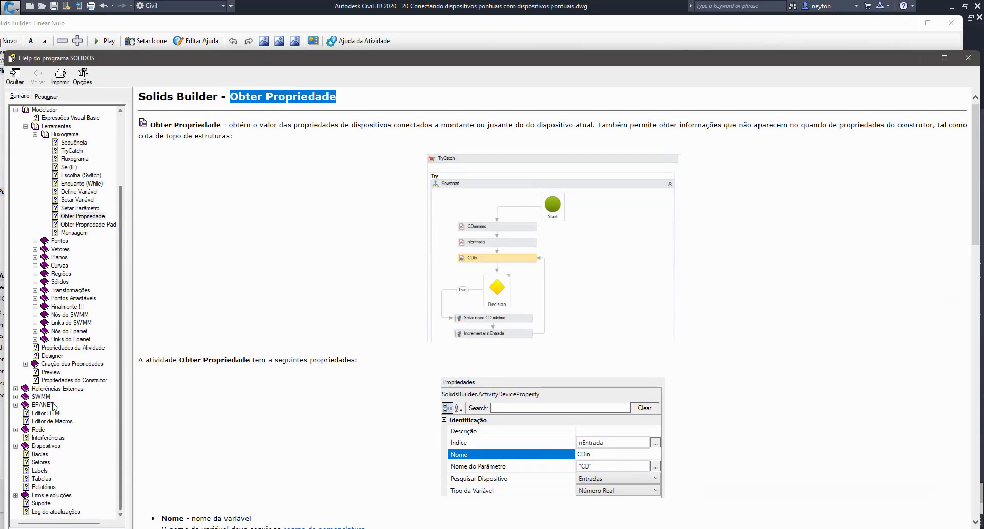
pyautogui.click(16, 446)
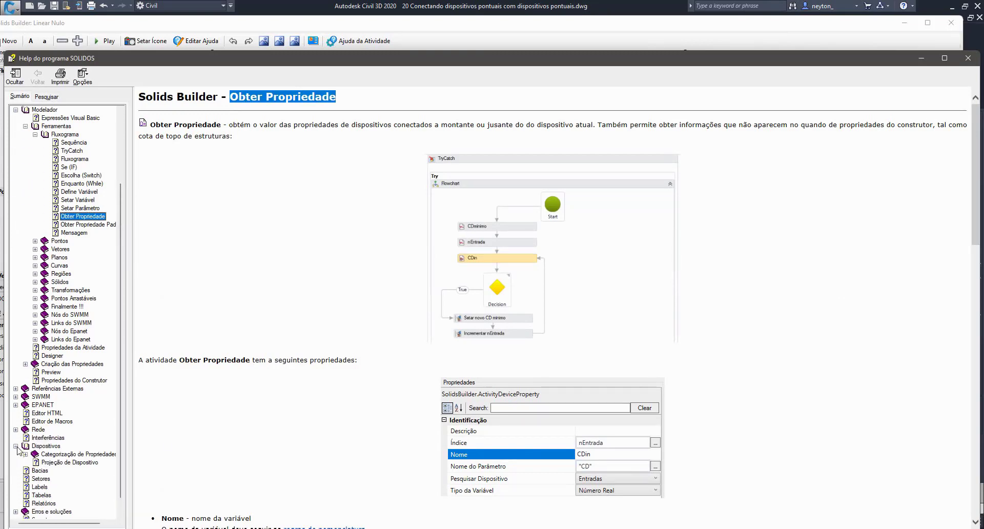
pyautogui.click(25, 454)
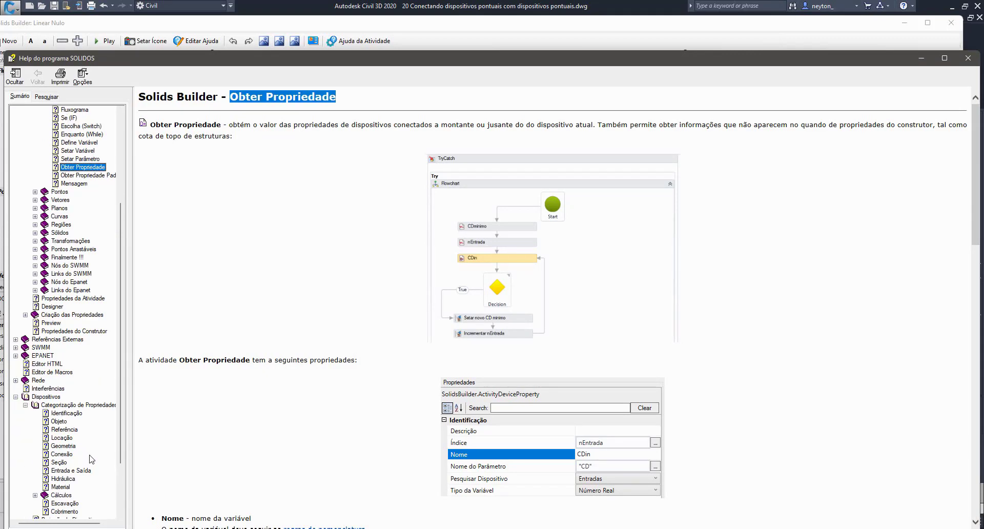
pyautogui.click(62, 438)
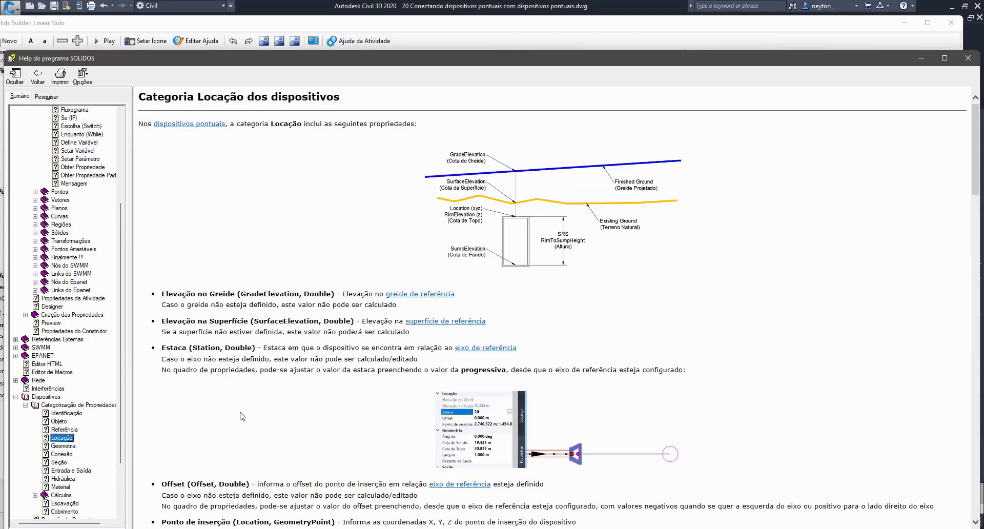
# - Find the Conector Inicial entry on the Locação page and highlight StartConnector and its GeometryPoint type
pyautogui.scroll(-5, 277, 379)
pyautogui.scroll(-7, 328, 306)
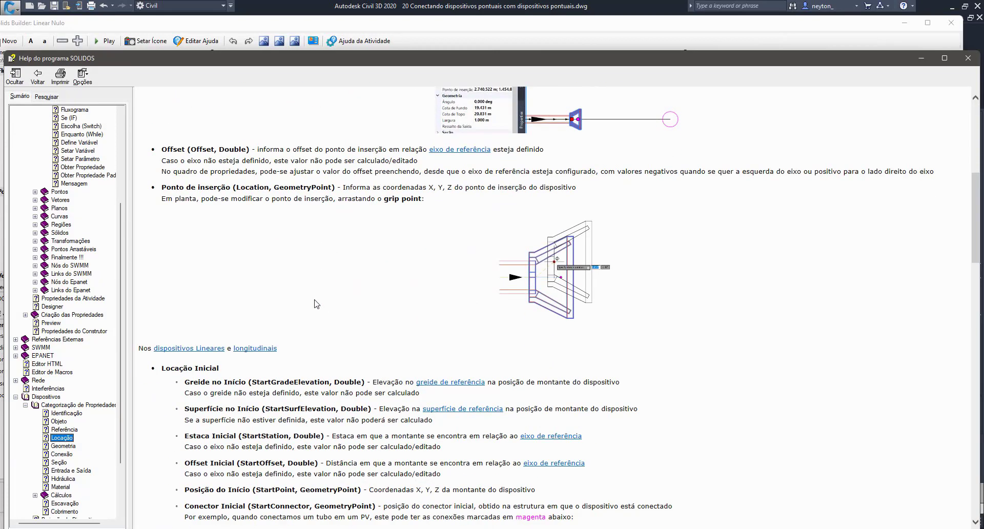
pyautogui.scroll(-5, 359, 267)
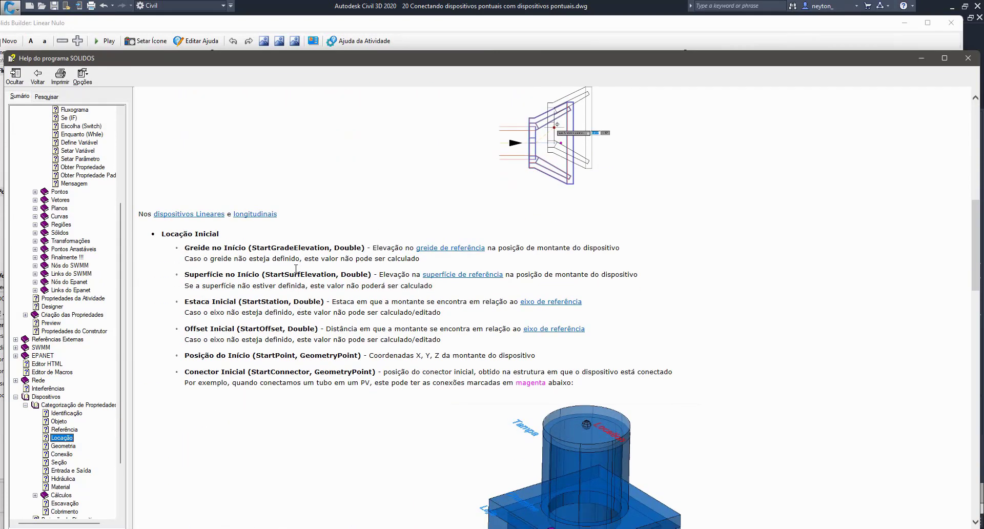
pyautogui.doubleClick(275, 370)
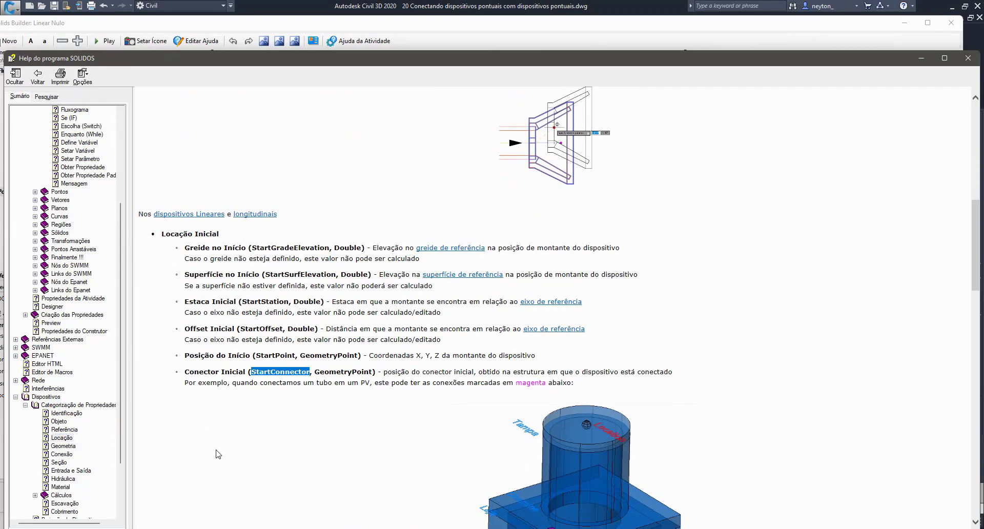
pyautogui.doubleClick(348, 372)
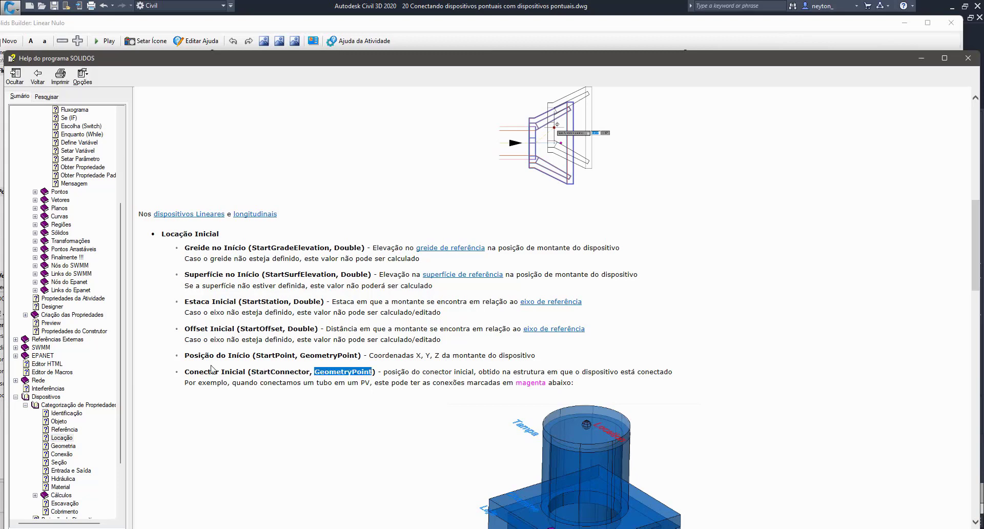
# - Read the help entries for the initial connector's direction and filter, highlighting StartConnectorDirection and StartConnectorFilter
pyautogui.scroll(-10, 213, 369)
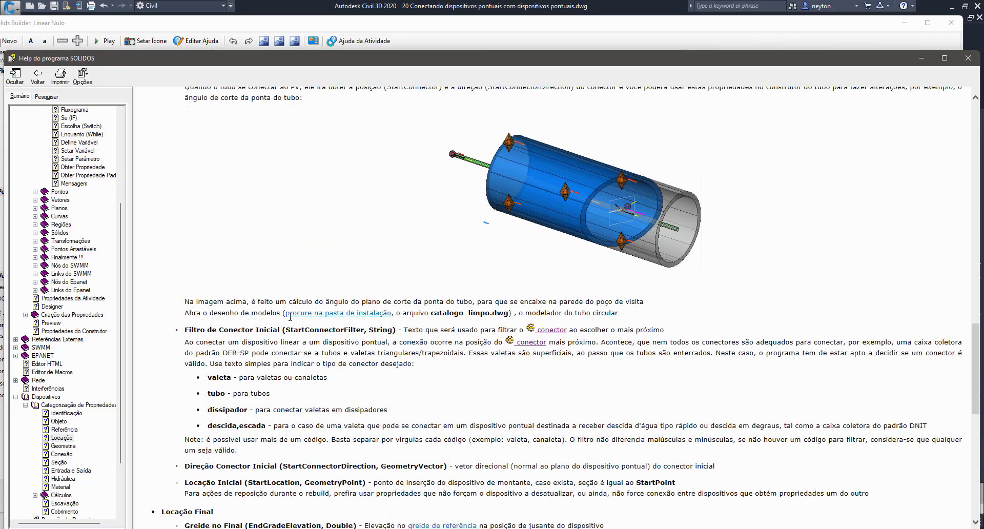
pyautogui.scroll(-2, 290, 316)
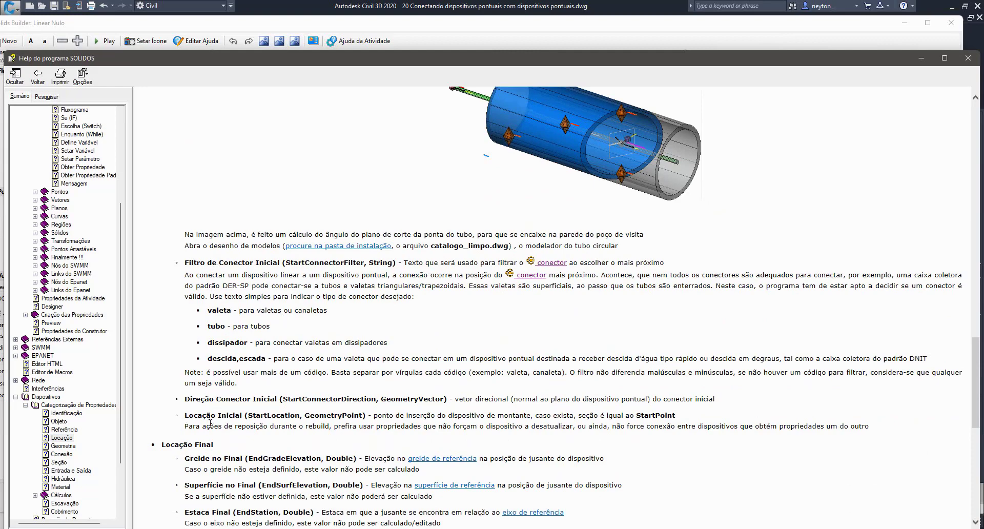
pyautogui.doubleClick(342, 400)
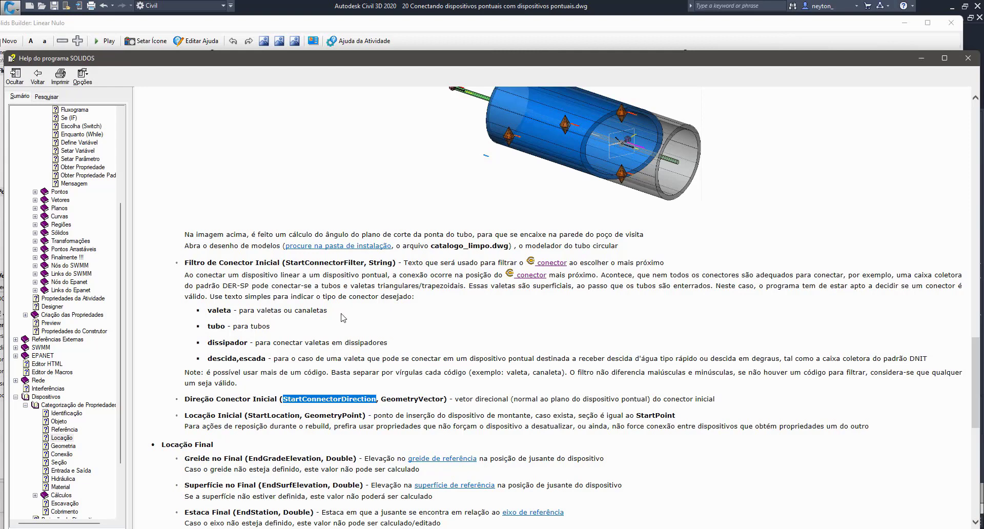
pyautogui.scroll(-2, 459, 315)
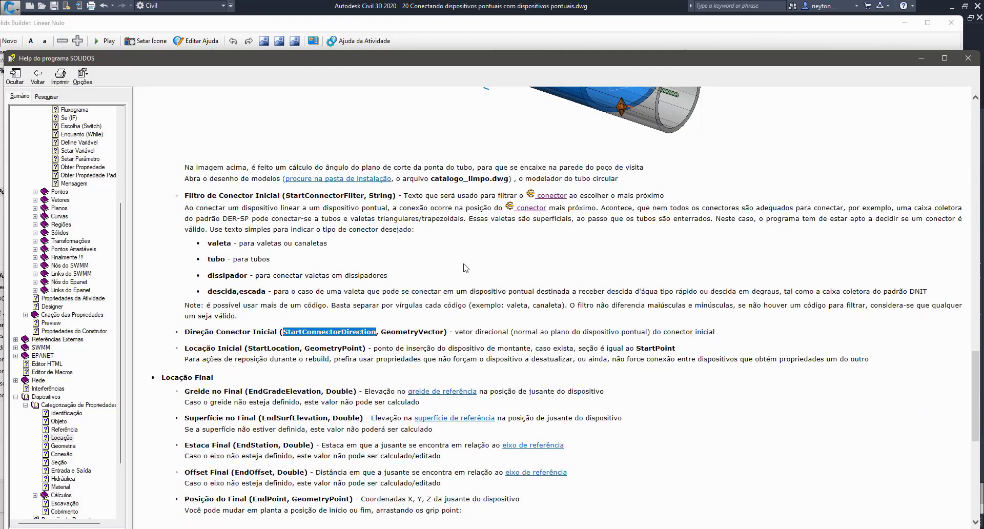
pyautogui.scroll(2, 465, 268)
pyautogui.moveTo(186, 261); pyautogui.dragTo(267, 261)
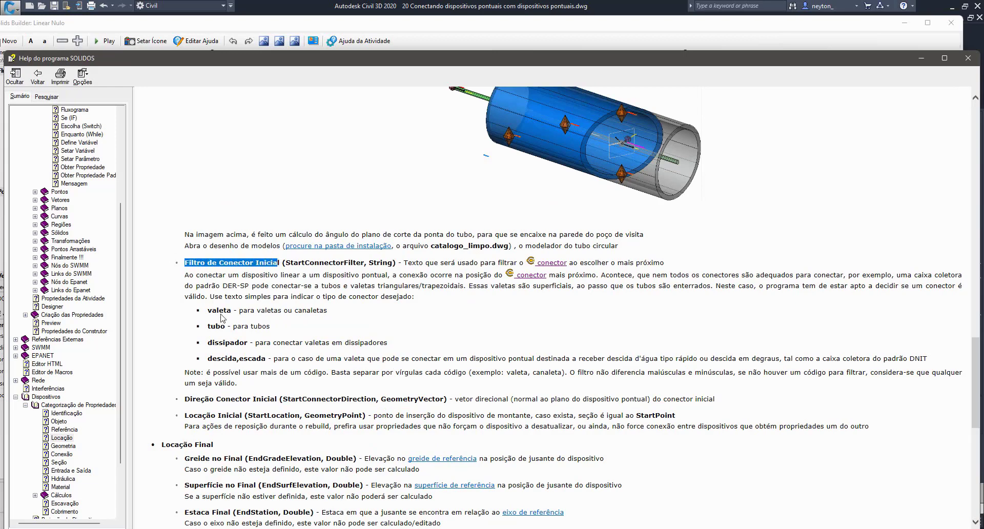
pyautogui.doubleClick(309, 263)
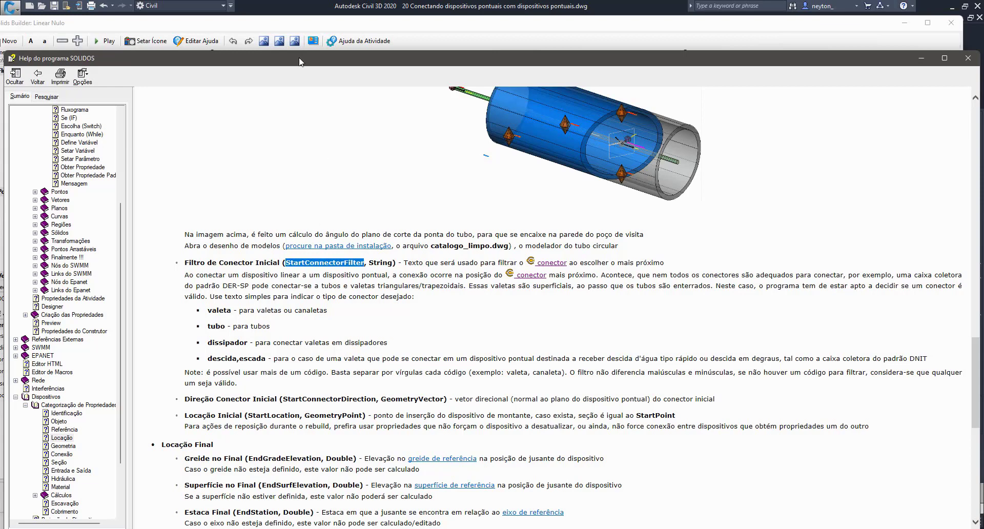
# - Compare the StartConnector and StartConnectorFilter help entries with the Linear Nulo property table, and close the help
pyautogui.moveTo(299, 58); pyautogui.dragTo(739, 514)
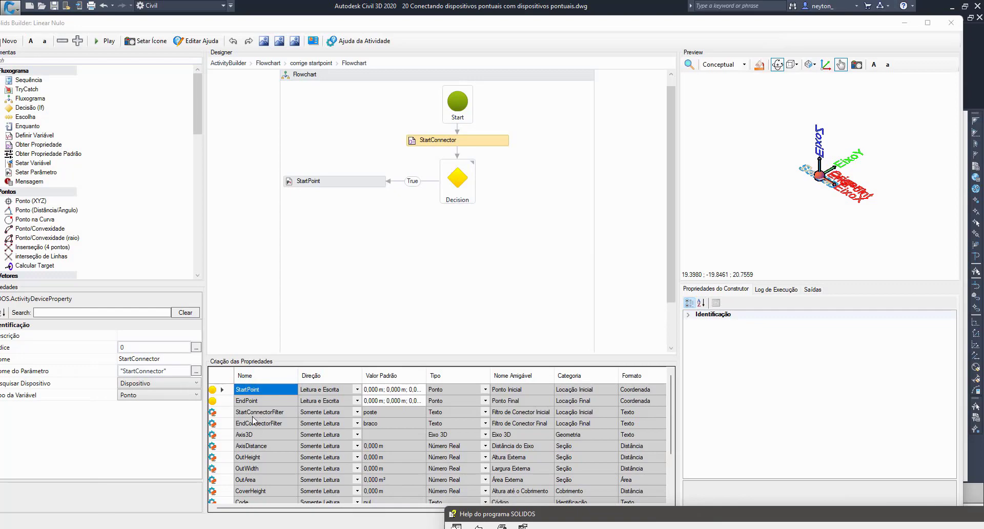
pyautogui.moveTo(630, 521); pyautogui.dragTo(302, 46)
pyautogui.scroll(15, 398, 380)
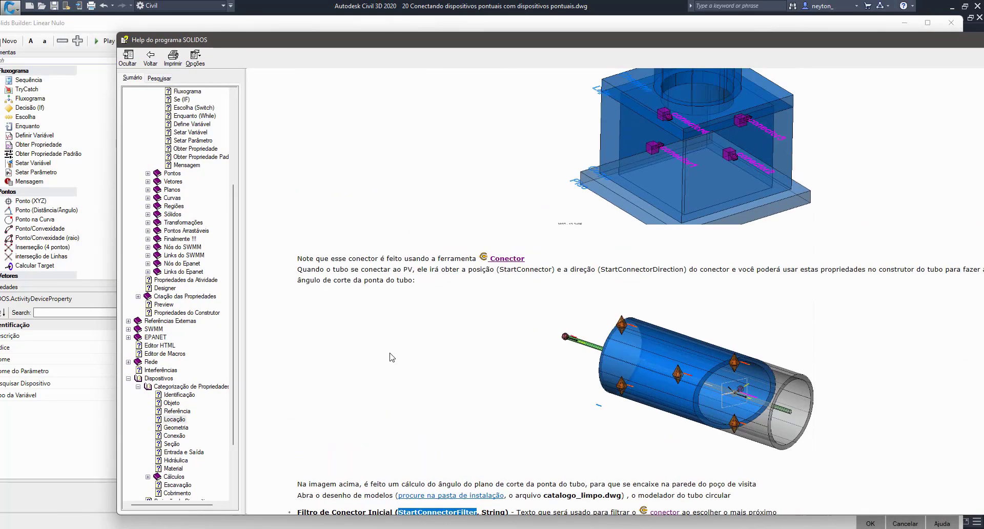
pyautogui.doubleClick(391, 283)
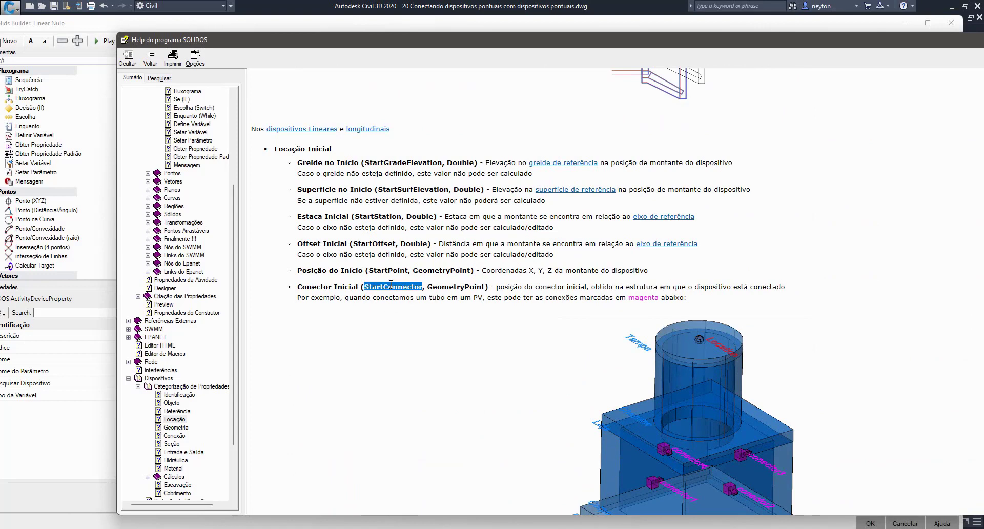
pyautogui.scroll(-10, 377, 307)
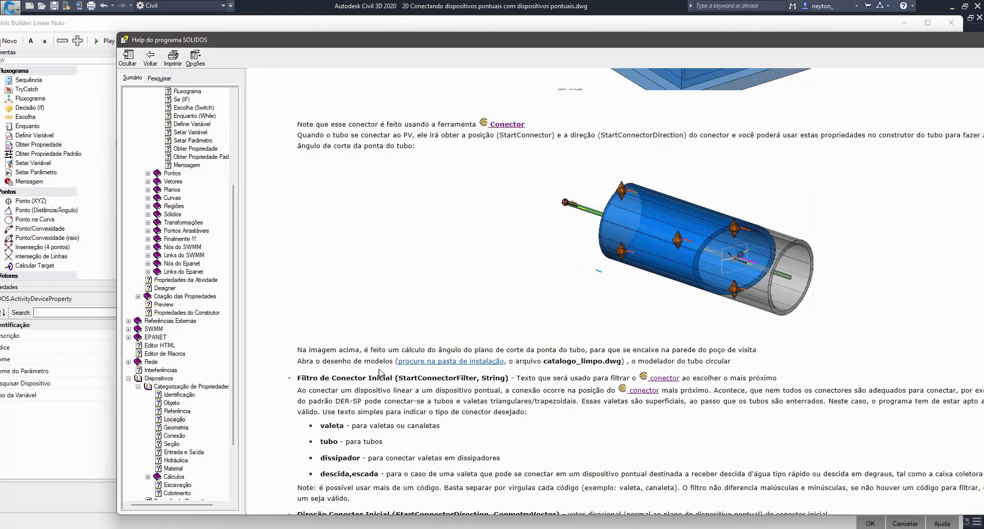
pyautogui.doubleClick(428, 377)
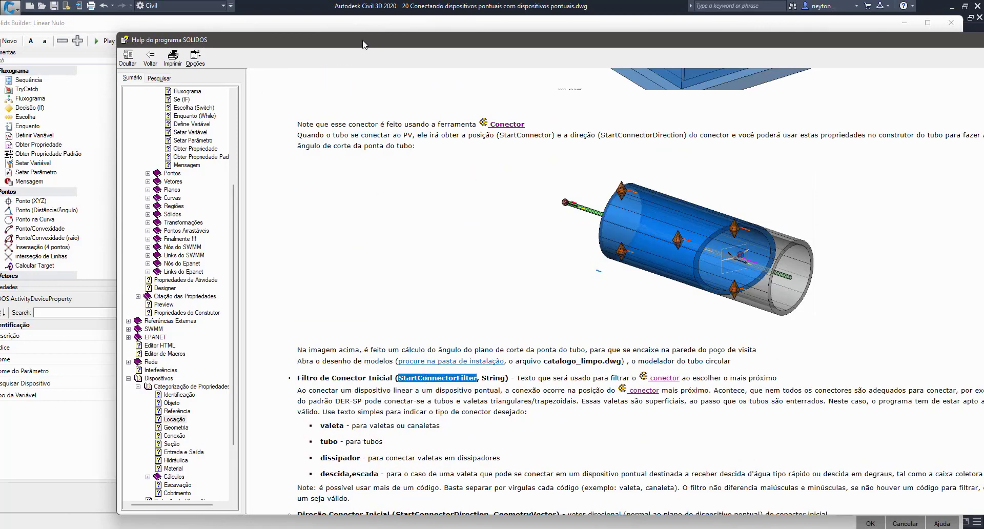
pyautogui.moveTo(362, 42); pyautogui.dragTo(288, 23)
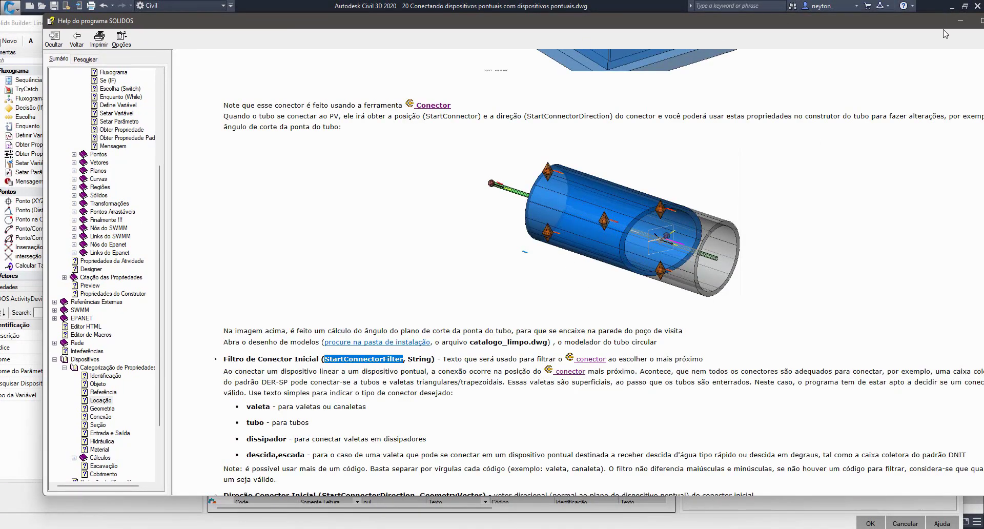
pyautogui.moveTo(907, 22); pyautogui.dragTo(810, 32)
pyautogui.click(910, 32)
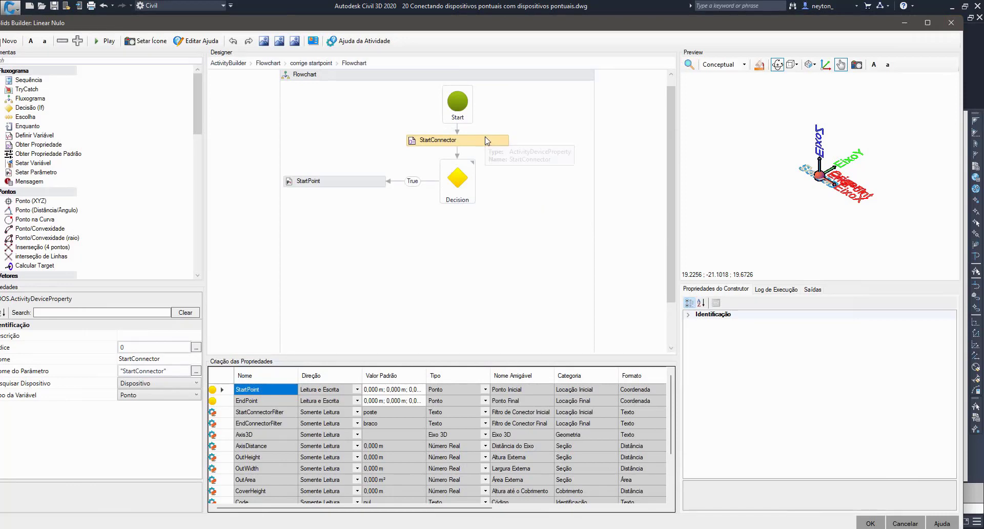
# - Inspect the StartPoint activity of corrige startpoint and the EndPoint and Solid3D activities in the solido sequence
pyautogui.click(369, 184)
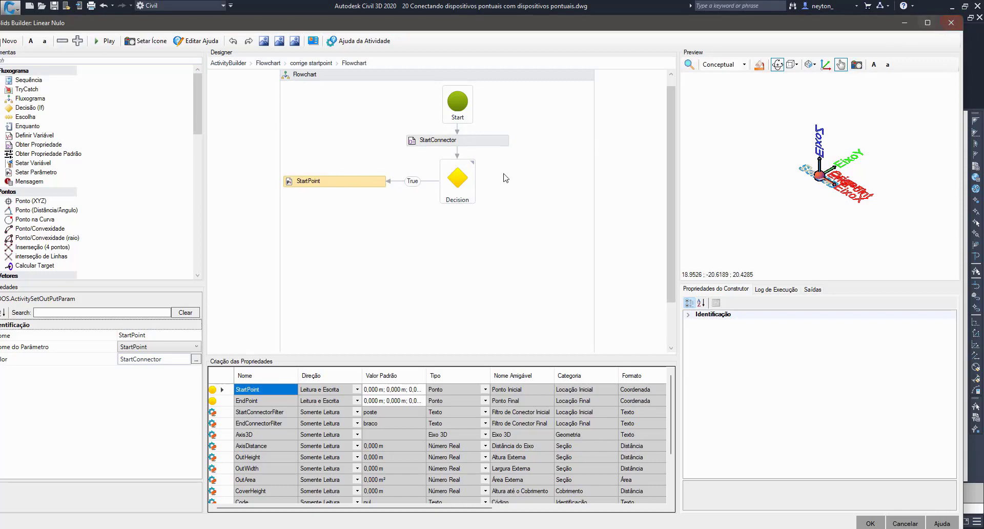
pyautogui.click(268, 62)
pyautogui.doubleClick(453, 251)
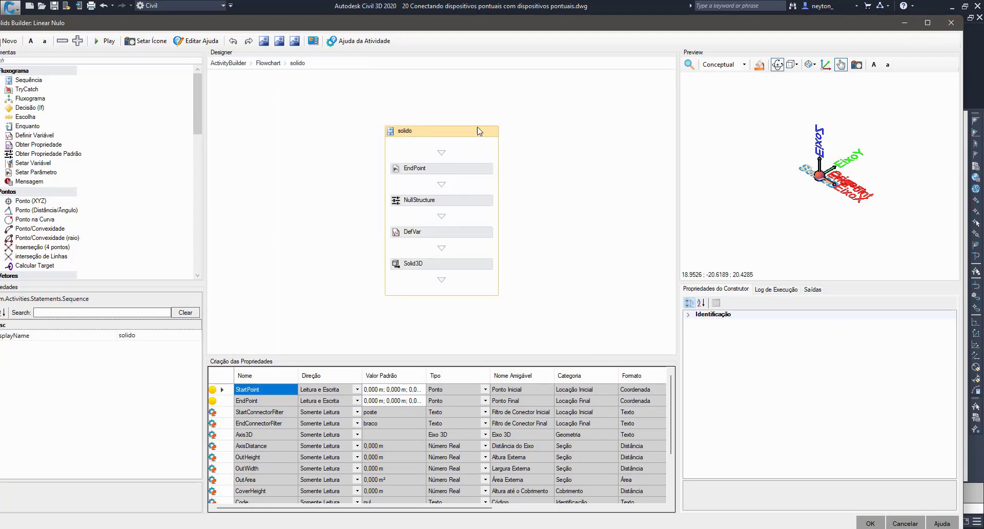
pyautogui.click(467, 169)
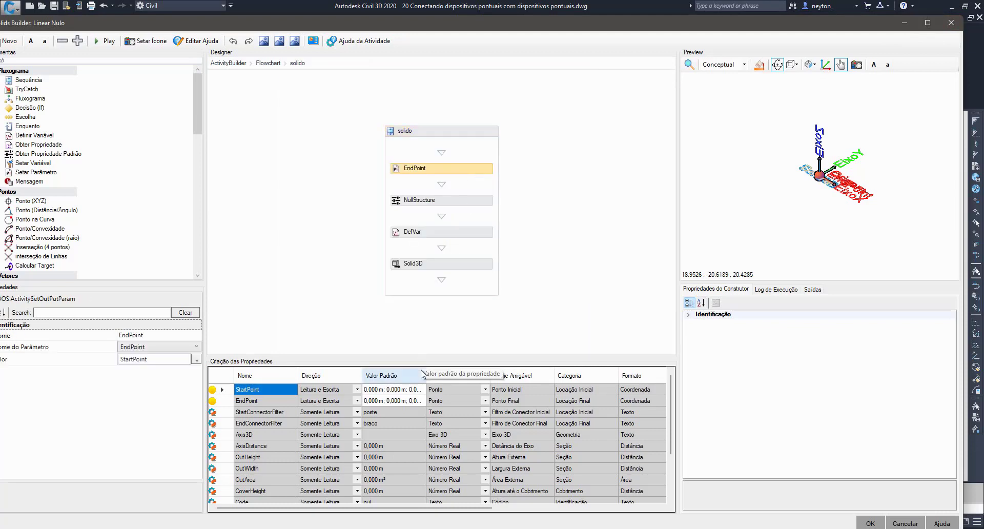
pyautogui.click(478, 261)
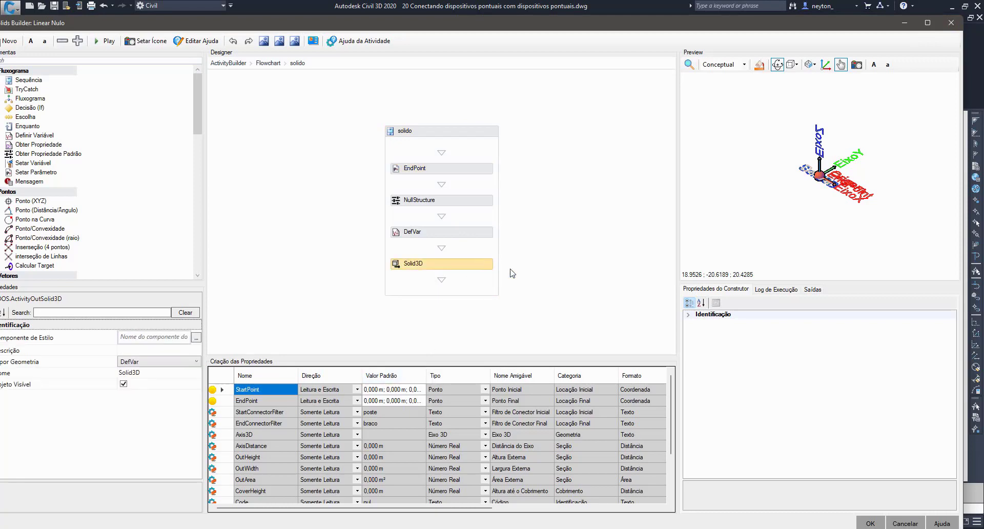
# - Close the Linear Nulo builder without saving and examine the null device beside the pole in plan and the cross arm in 3D
pyautogui.click(904, 524)
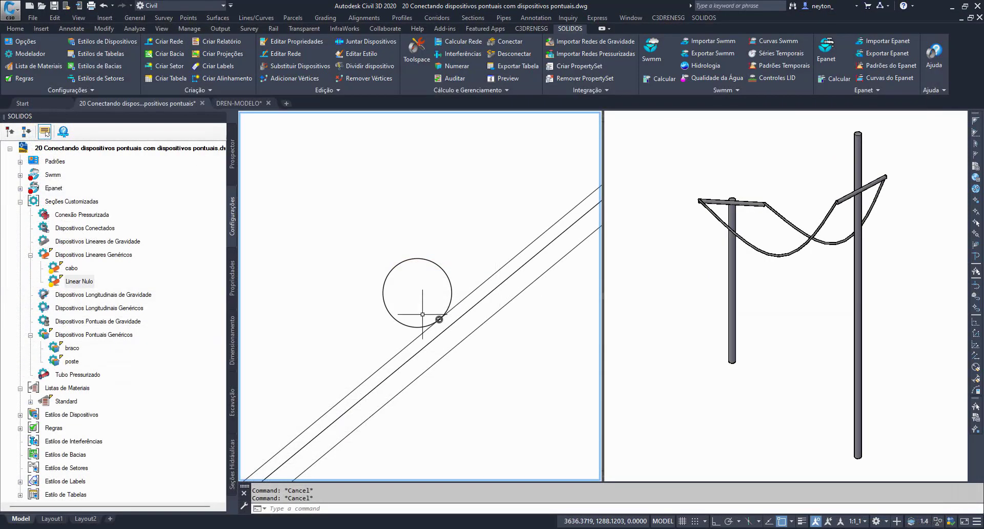
pyautogui.click(433, 296)
pyautogui.click(477, 406)
pyautogui.click(746, 219)
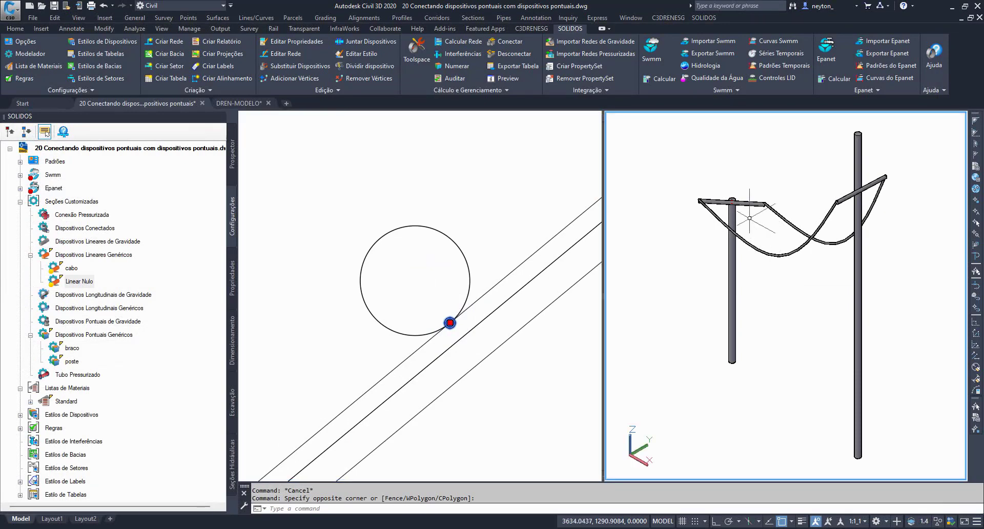
pyautogui.scroll(6, 731, 201)
pyautogui.scroll(2, 731, 201)
pyautogui.scroll(-3, 731, 201)
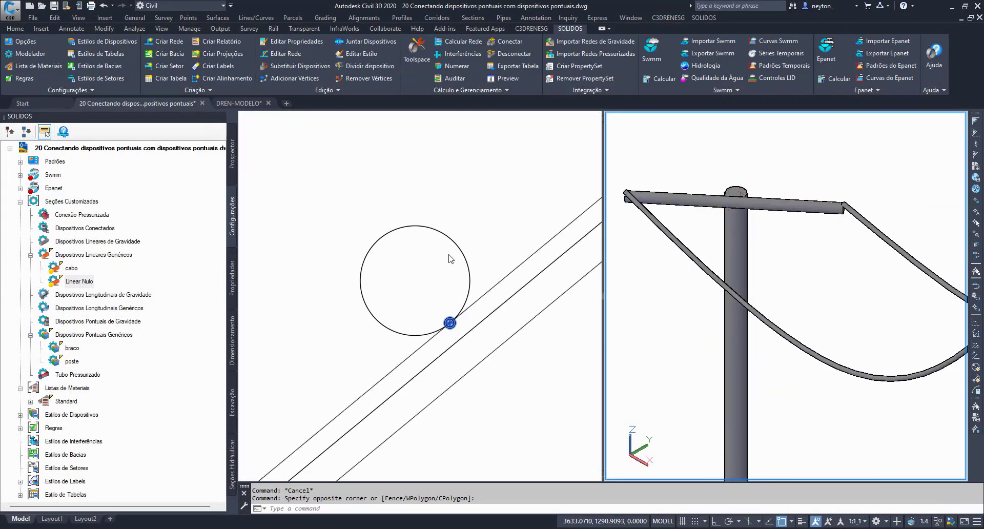
# - Select the linear null device at the pole's edge in plan, inspect its 3D preview, and cancel the preview
pyautogui.click(446, 308)
pyautogui.press('Escape')
pyautogui.click(434, 304)
pyautogui.click(450, 325)
pyautogui.click(430, 288)
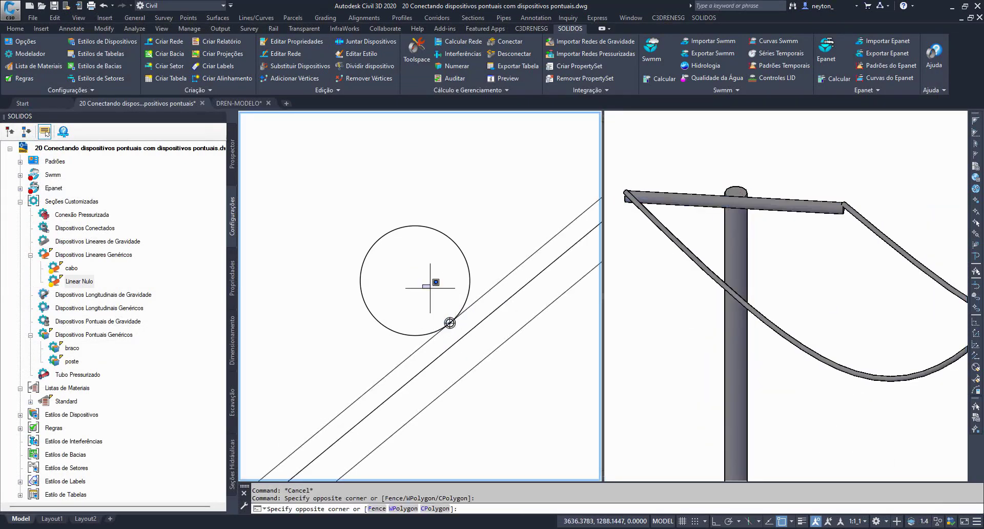
pyautogui.click(485, 360)
pyautogui.rightClick(485, 360)
pyautogui.click(517, 320)
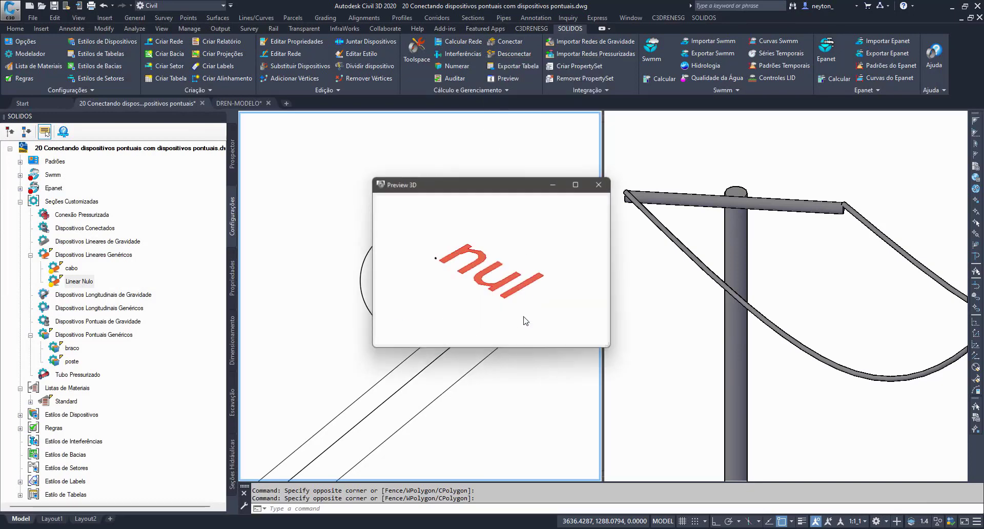
pyautogui.scroll(5, 479, 294)
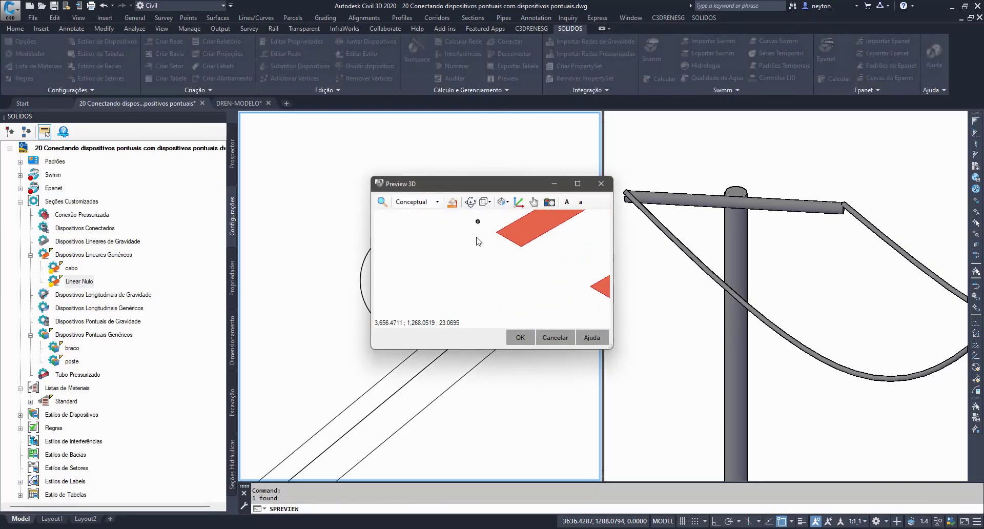
pyautogui.click(564, 338)
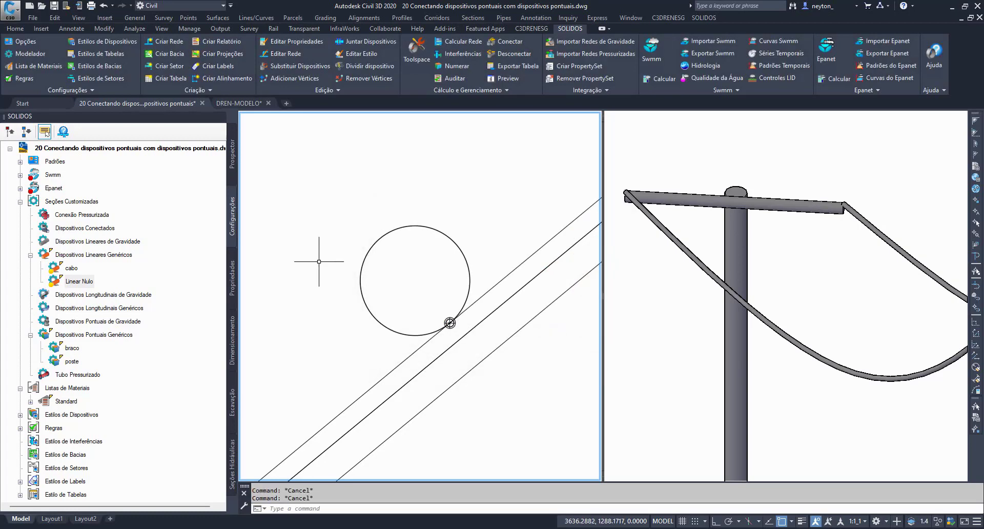
# - Open the braco section in the builder and go into the inner flowchart of corrige posicao
pyautogui.click(72, 347)
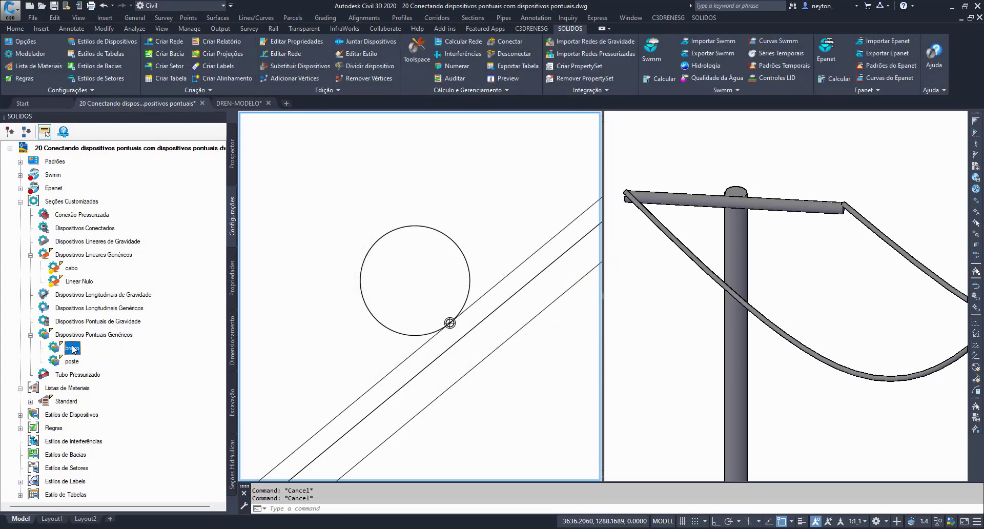
pyautogui.doubleClick(73, 348)
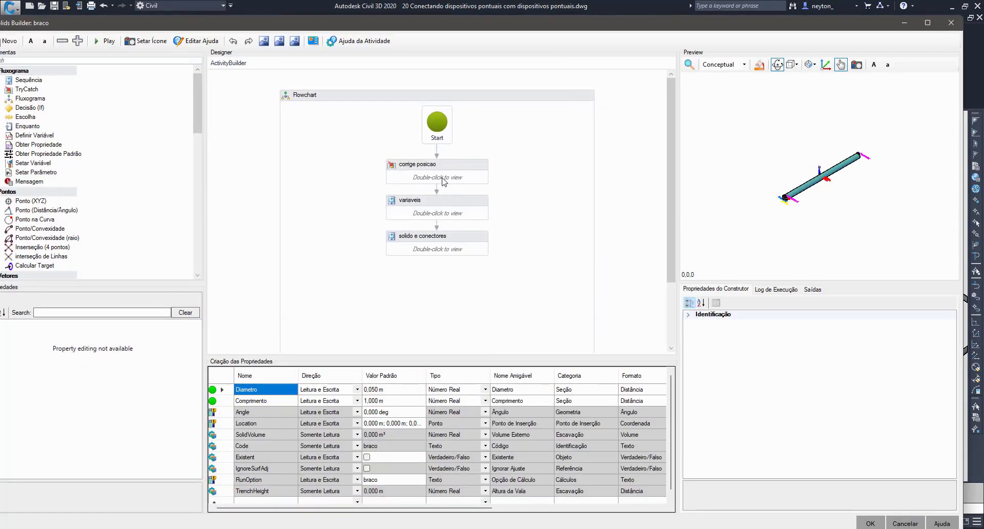
pyautogui.doubleClick(444, 182)
pyautogui.doubleClick(471, 200)
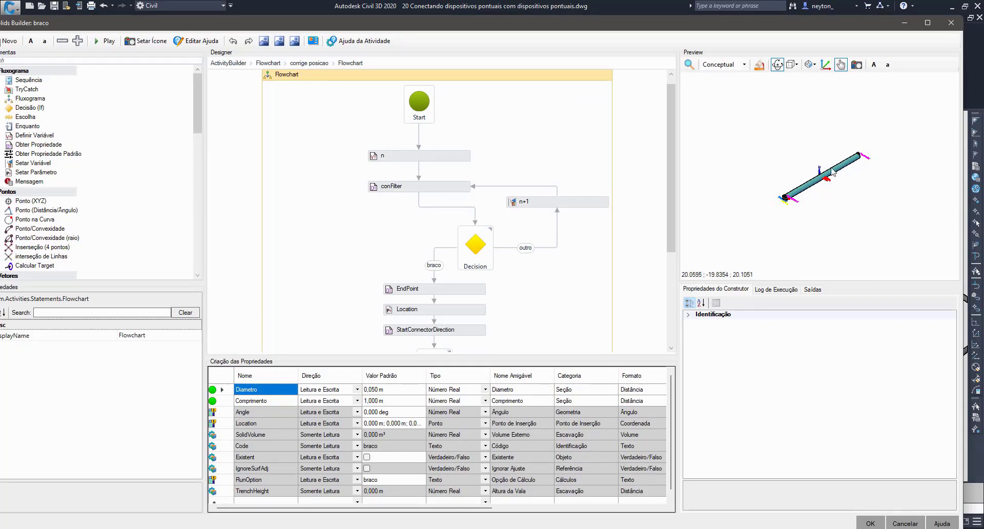
# - Inspect the n and conFilter activities, highlighting the EndConnectorFilter parameter name
pyautogui.click(447, 162)
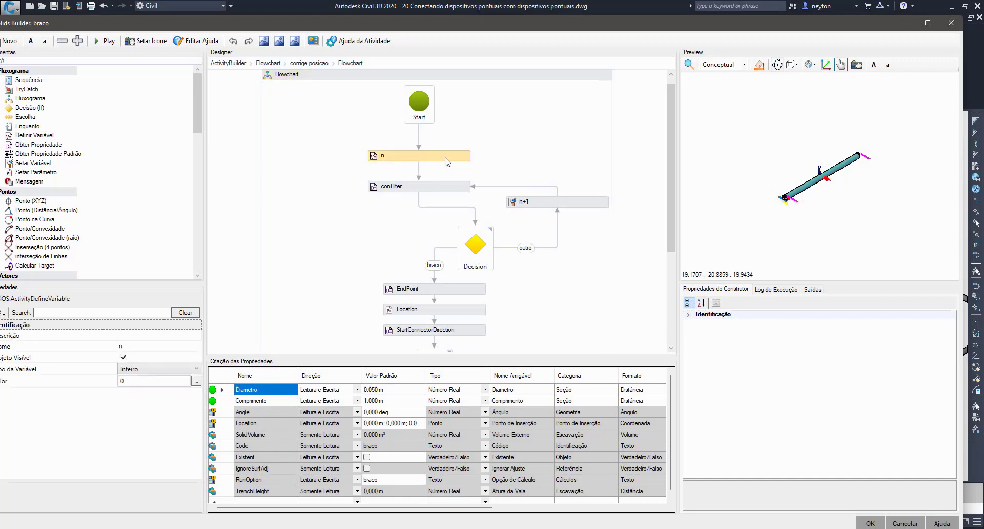
pyautogui.click(439, 190)
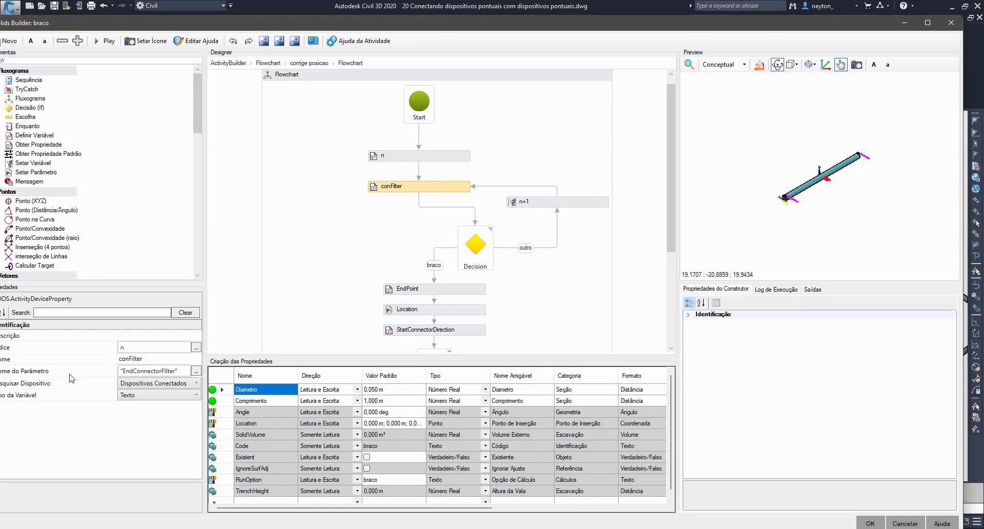
pyautogui.doubleClick(149, 372)
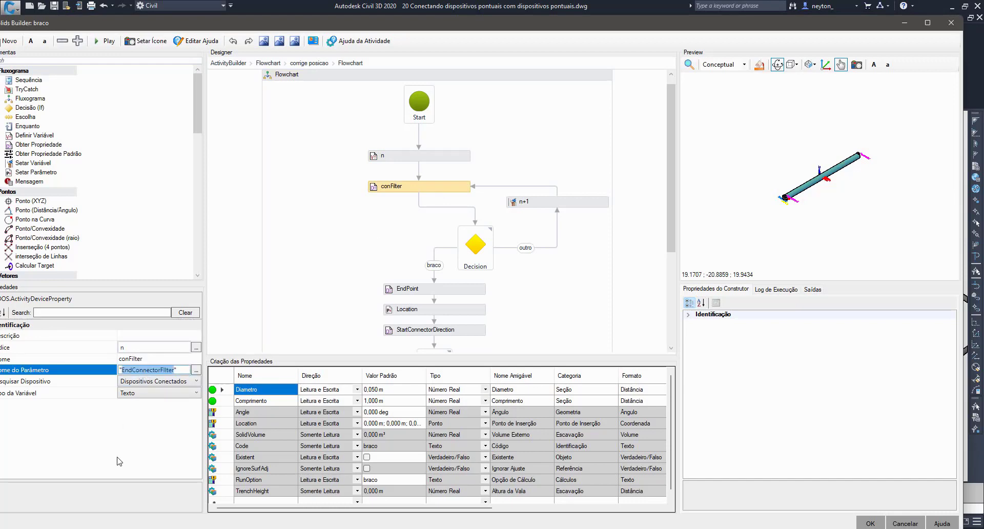
pyautogui.click(117, 458)
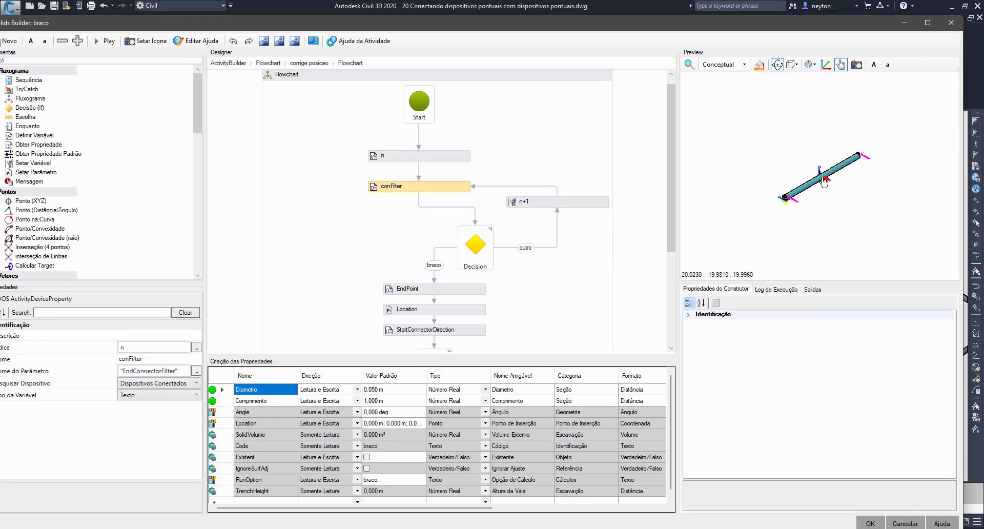
# - Examine the arm's insertion point in the preview and inspect the conFilter Decision, EndPoint and Location activities
pyautogui.scroll(5, 823, 182)
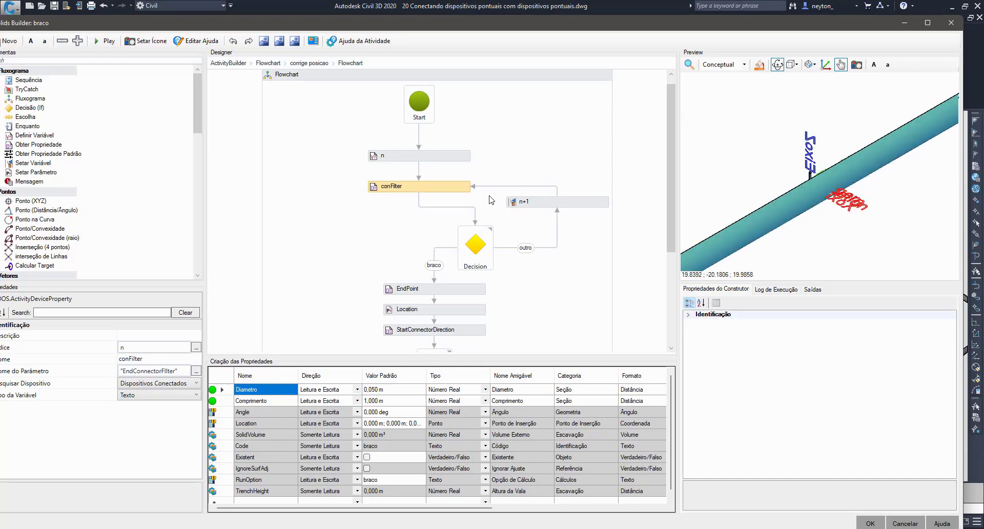
pyautogui.moveTo(762, 139); pyautogui.dragTo(797, 186)
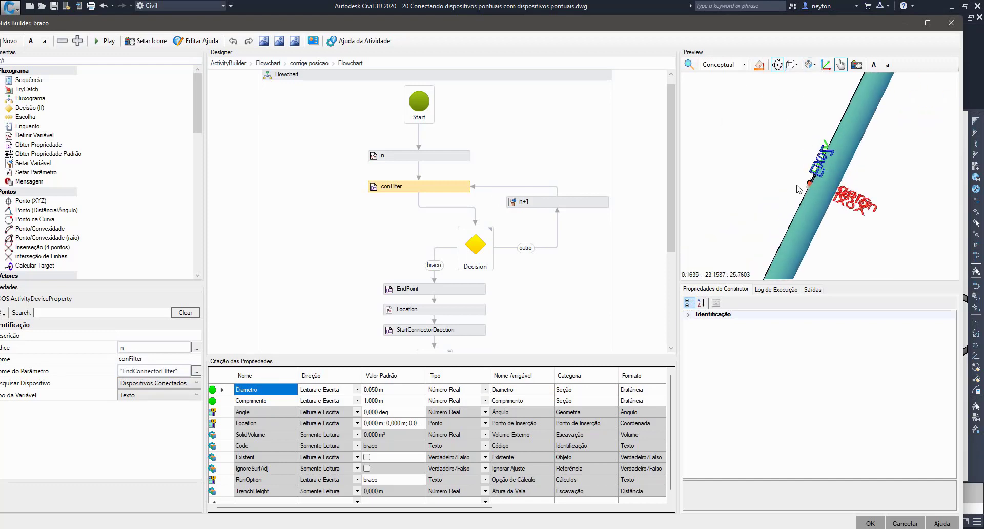
pyautogui.scroll(4, 799, 189)
pyautogui.scroll(3, 810, 190)
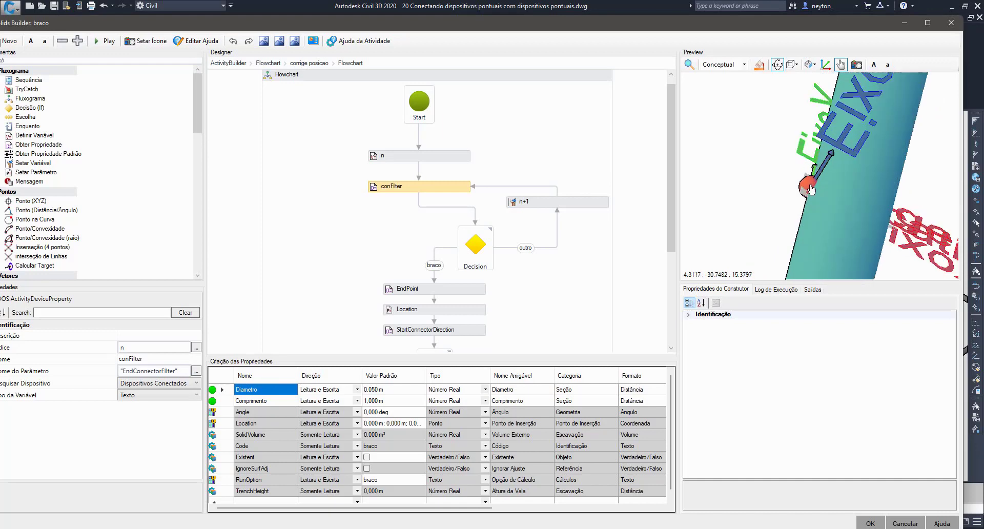
pyautogui.scroll(2, 810, 190)
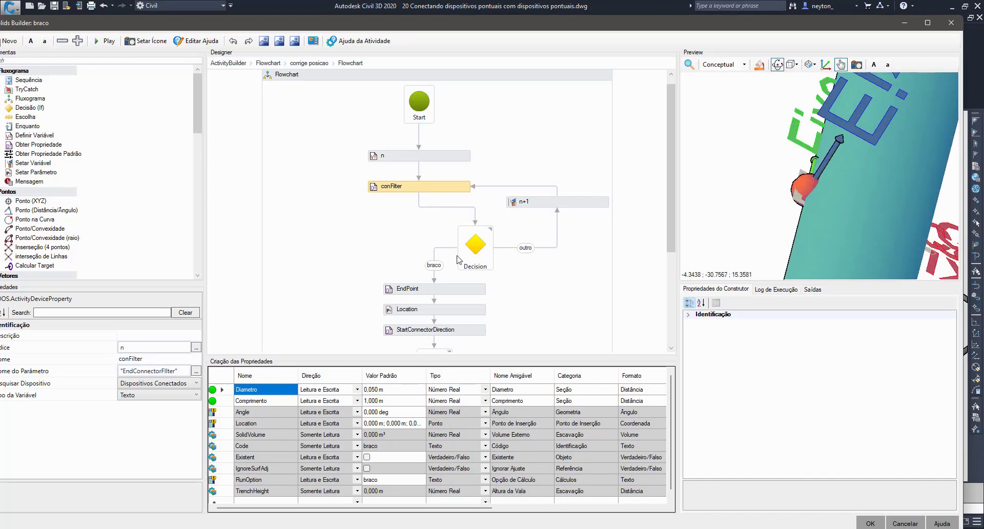
pyautogui.click(467, 260)
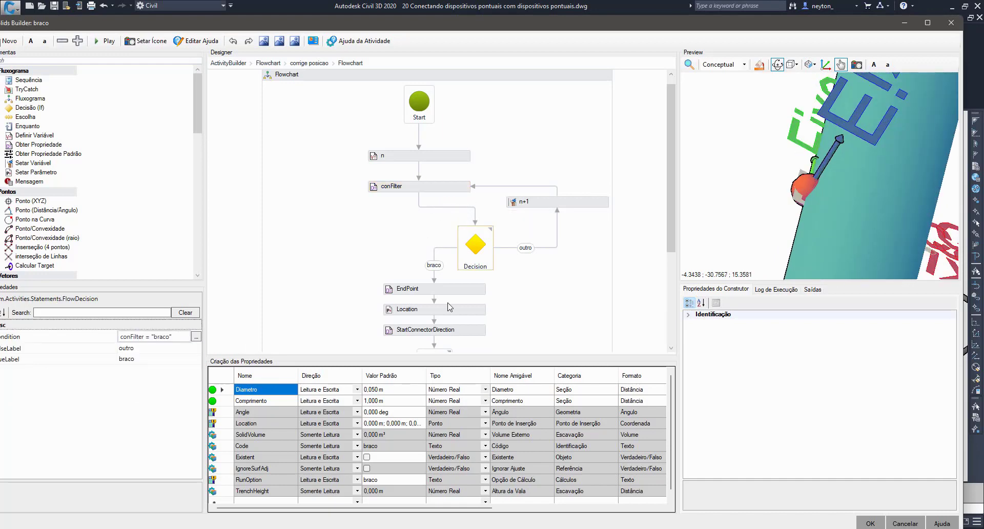
pyautogui.click(453, 294)
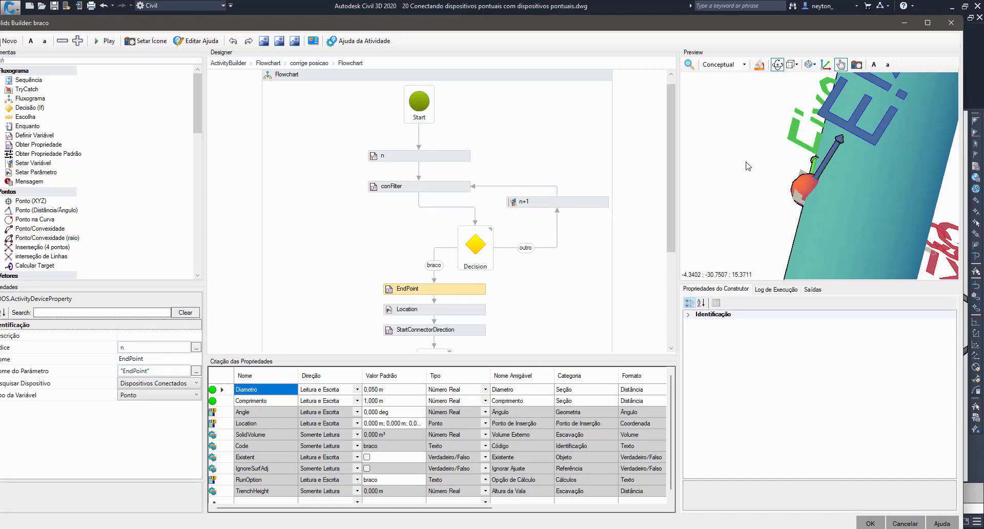
pyautogui.click(454, 313)
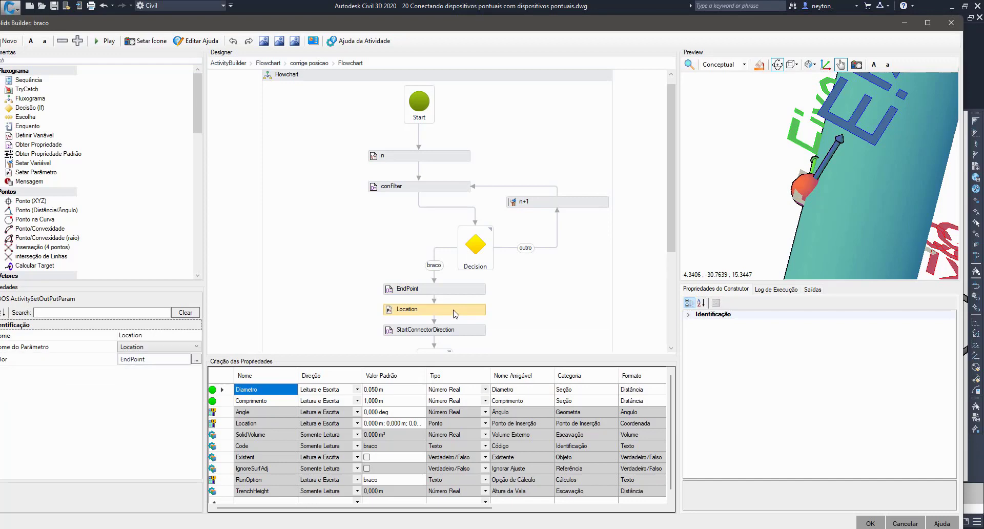
pyautogui.scroll(-4, 795, 146)
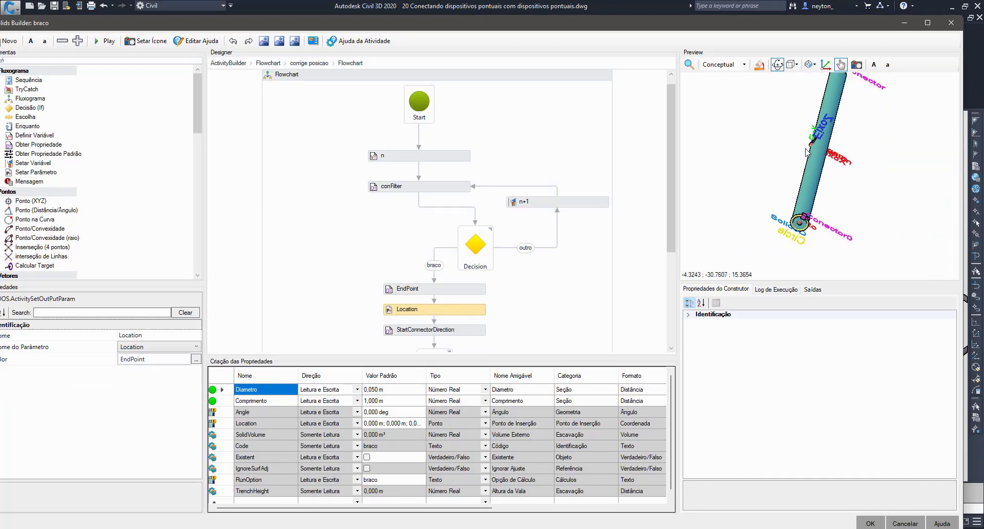
pyautogui.scroll(-1, 795, 144)
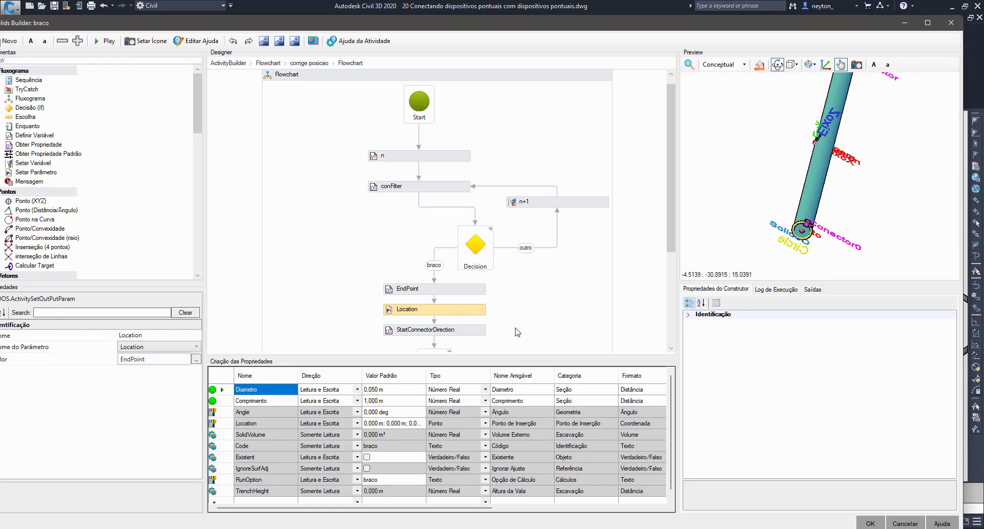
# - Inspect the StartConnectorDirection activity's index, name, parameter and device search properties, and the condition of the conectado Decision
pyautogui.click(467, 333)
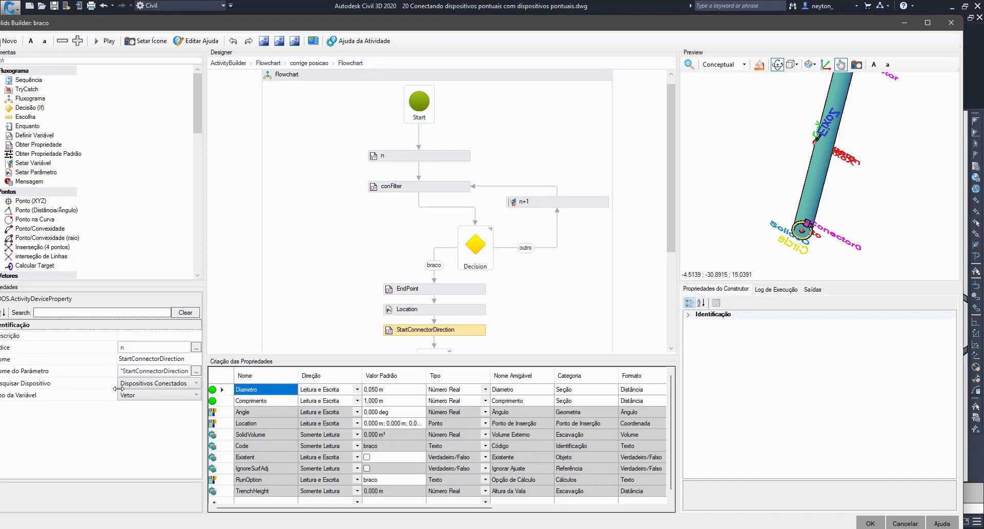
pyautogui.moveTo(117, 388); pyautogui.dragTo(92, 388)
pyautogui.click(85, 390)
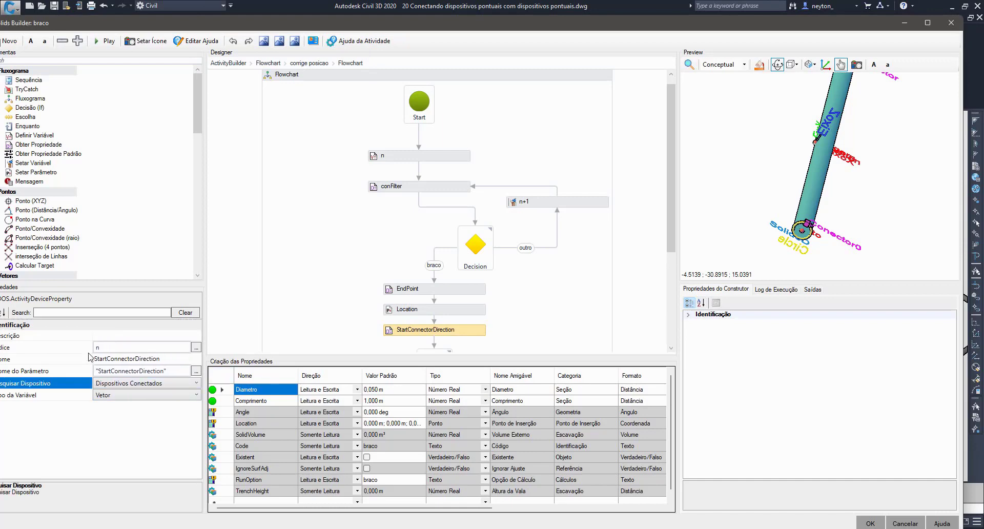
pyautogui.click(86, 351)
pyautogui.click(79, 370)
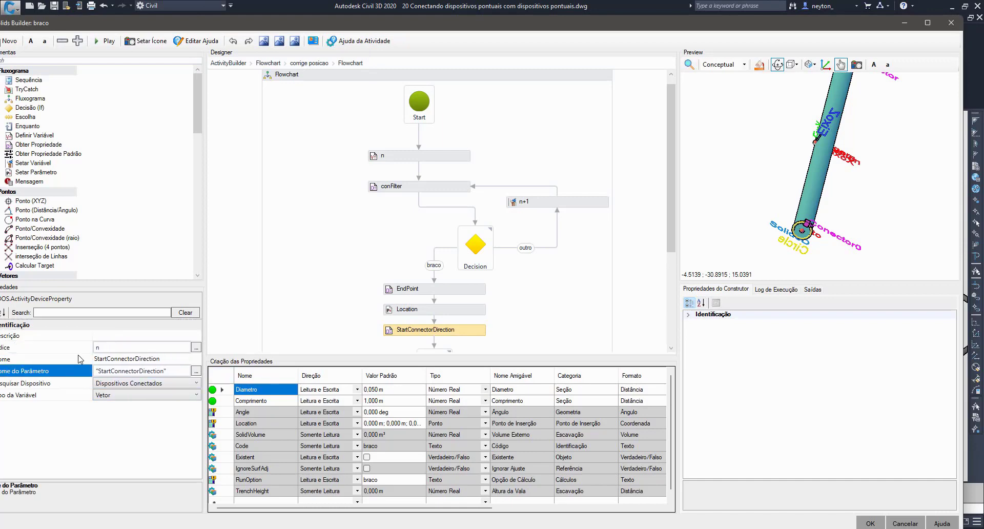
pyautogui.click(79, 358)
pyautogui.scroll(-5, 579, 320)
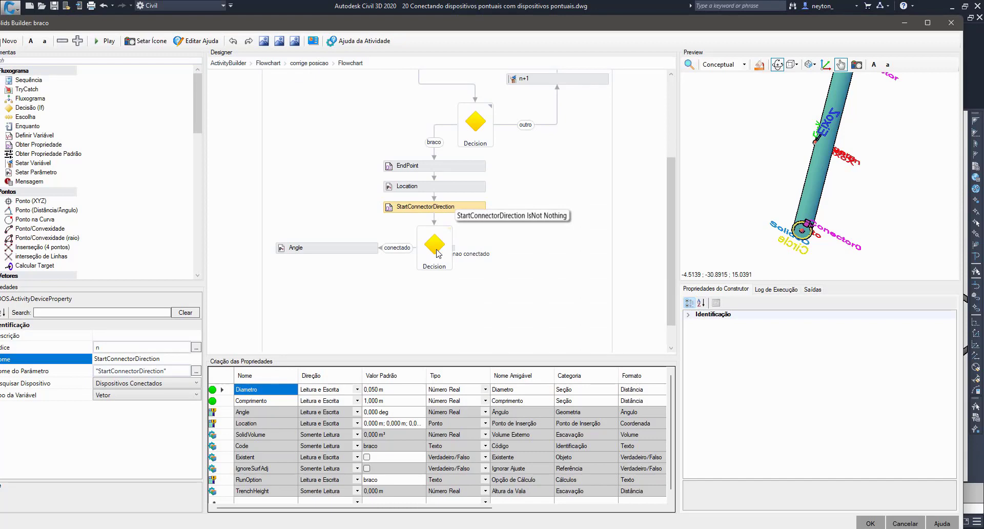
pyautogui.scroll(2, 438, 253)
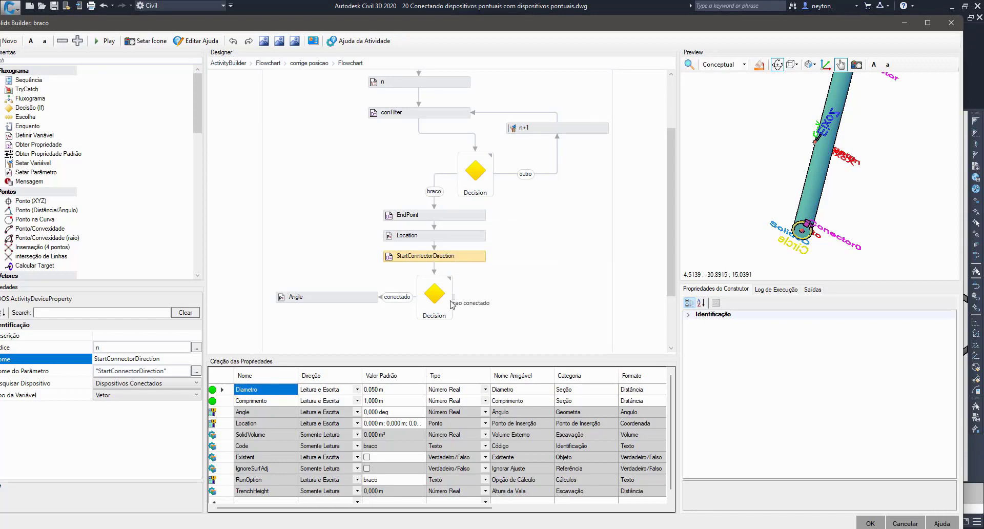
# - Examine the Angle activity's value expression, highlighting StartConnectorDirection, AngleOnPlane and GeometryPlane, and close the expression editor without changes
pyautogui.click(345, 300)
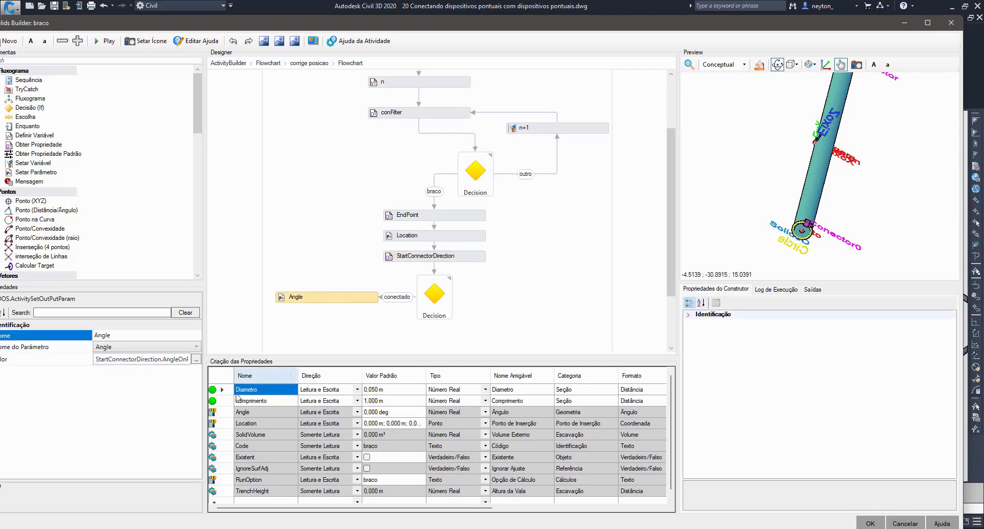
pyautogui.click(197, 358)
pyautogui.moveTo(581, 267); pyautogui.dragTo(707, 267)
pyautogui.moveTo(584, 254); pyautogui.dragTo(312, 268)
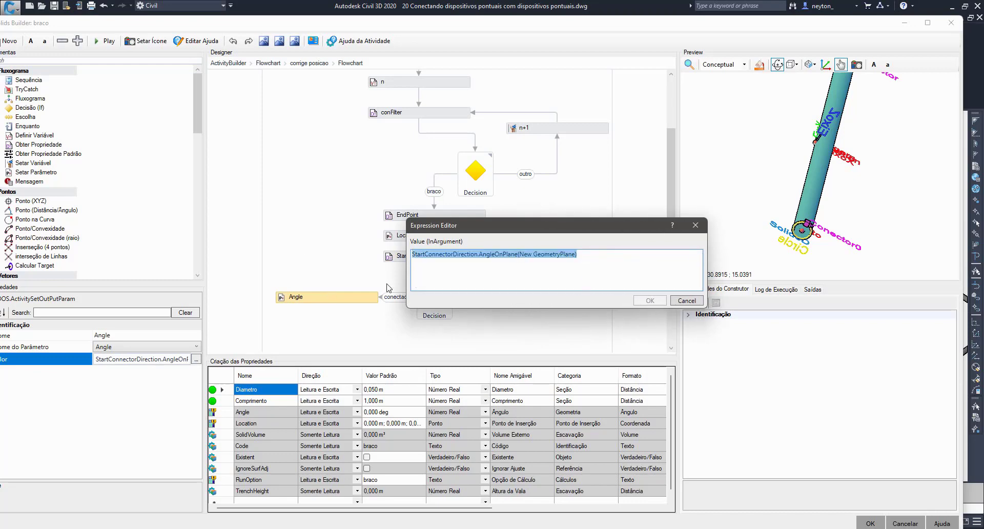
pyautogui.doubleClick(444, 255)
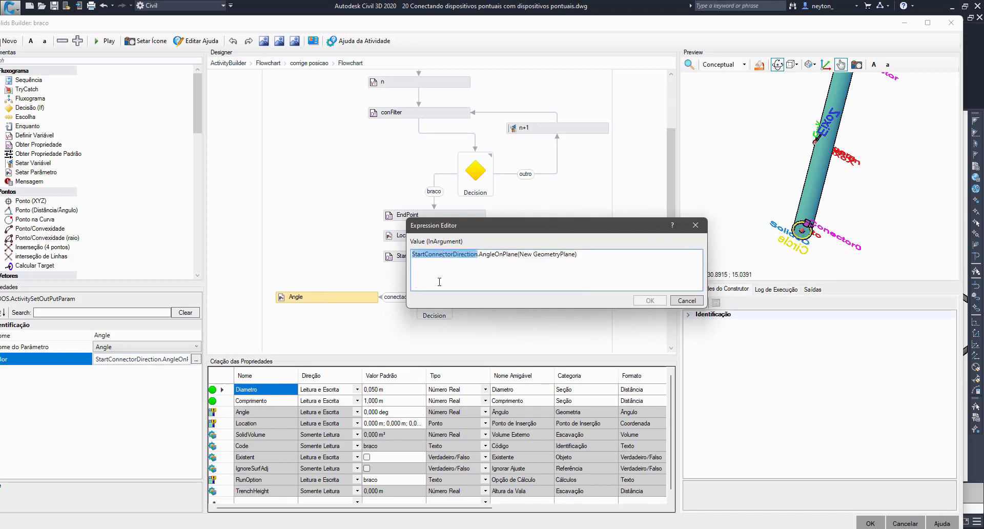
pyautogui.doubleClick(497, 255)
pyautogui.doubleClick(550, 254)
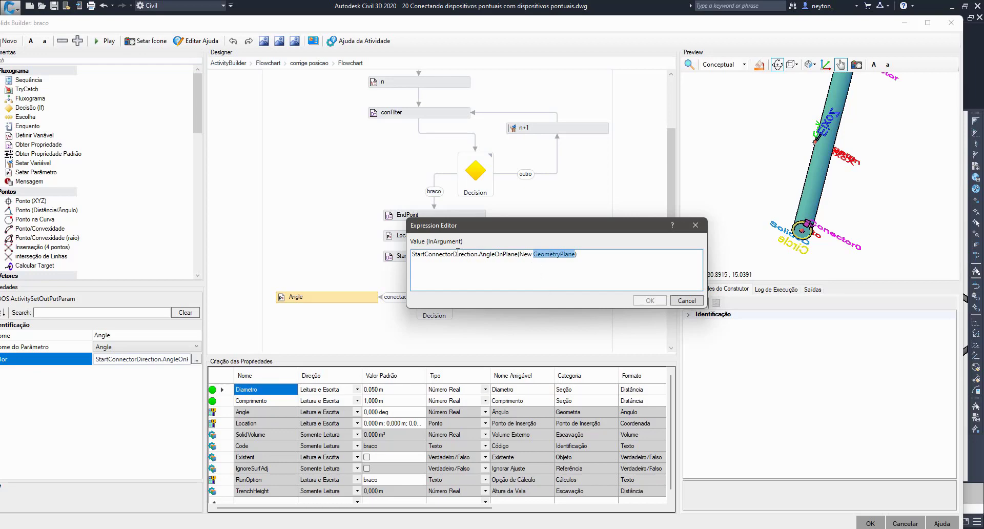
pyautogui.moveTo(458, 252); pyautogui.dragTo(583, 251)
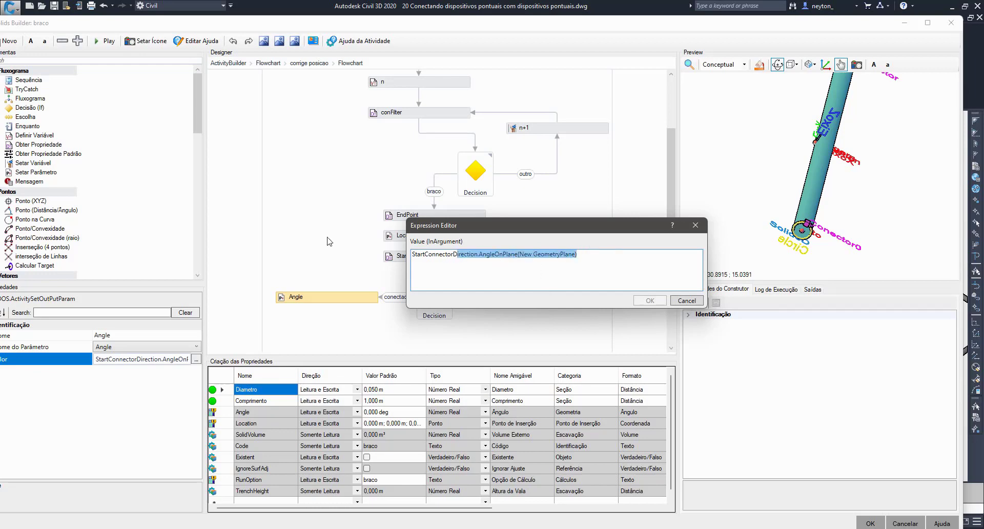
pyautogui.click(696, 301)
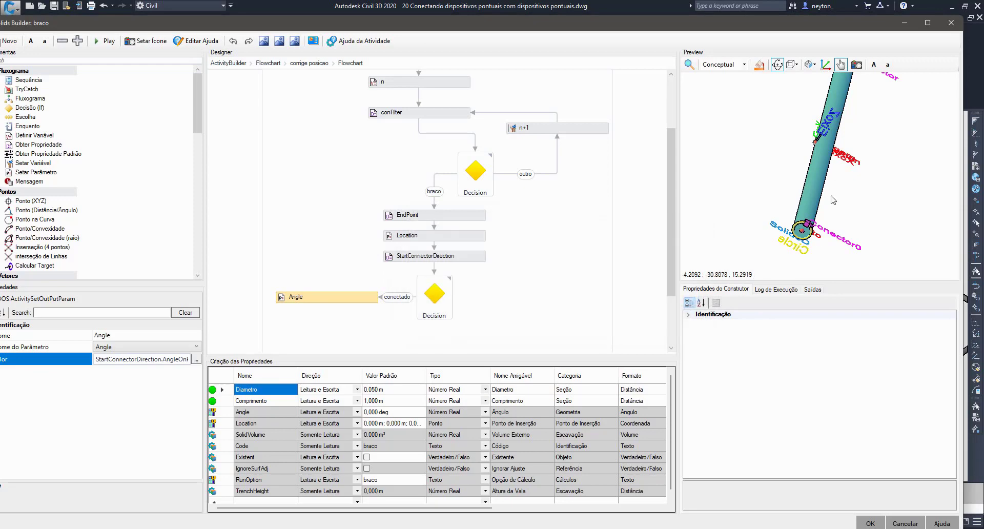
pyautogui.scroll(-2, 833, 200)
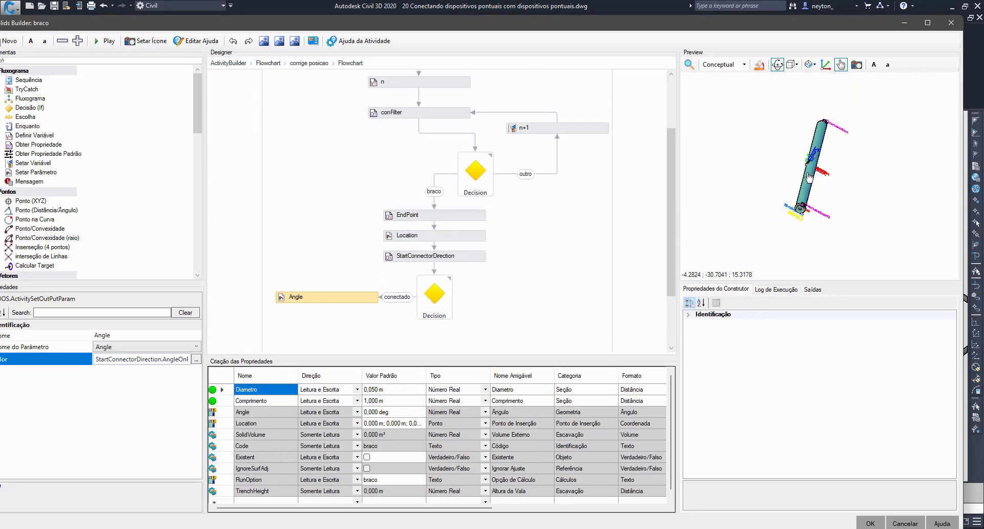
# - Return to braco's main flowchart, open the solido e conectores sequence and inspect its Circle, Extr and Solid3D activities
pyautogui.click(293, 63)
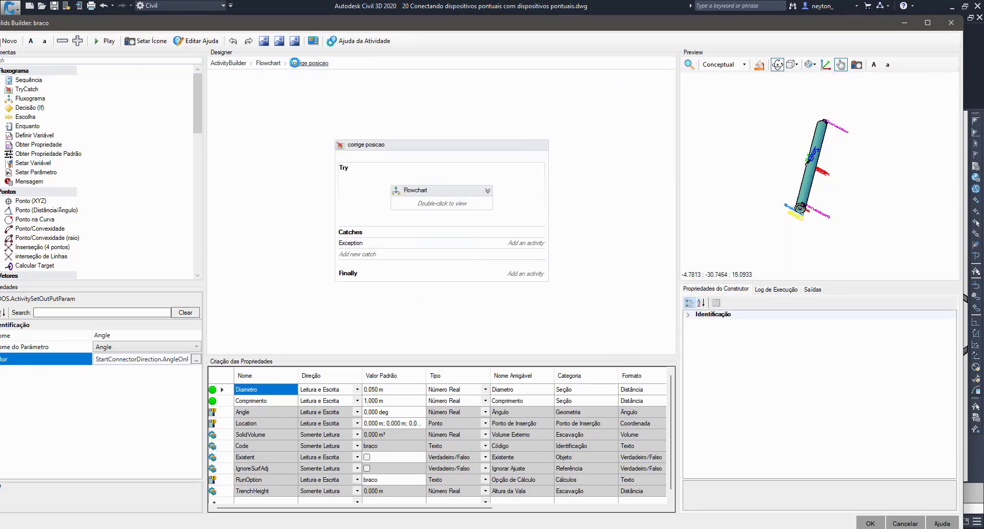
pyautogui.click(268, 63)
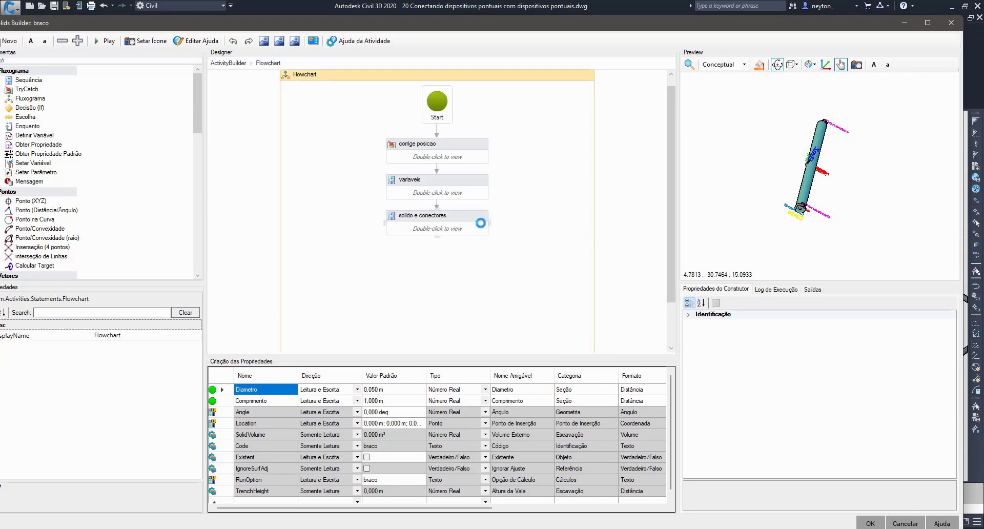
pyautogui.click(463, 154)
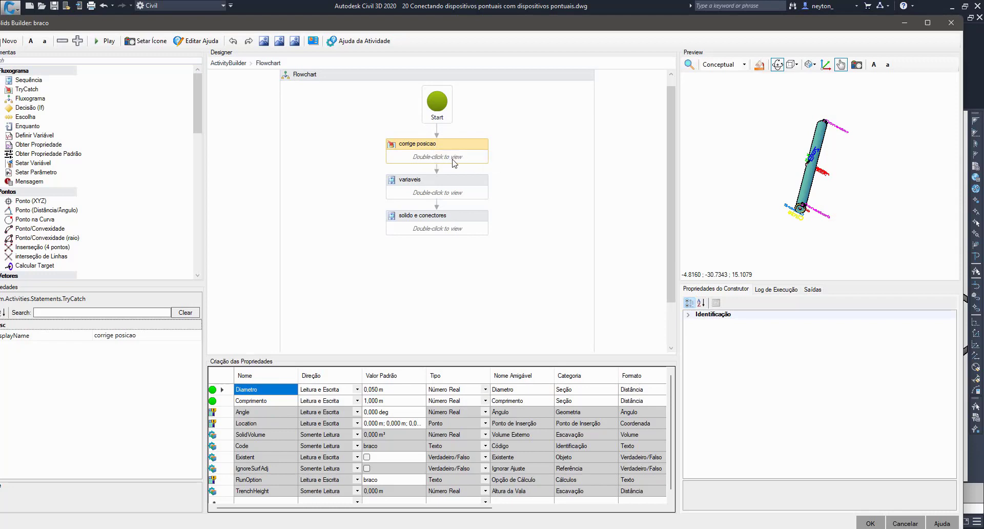
pyautogui.doubleClick(471, 232)
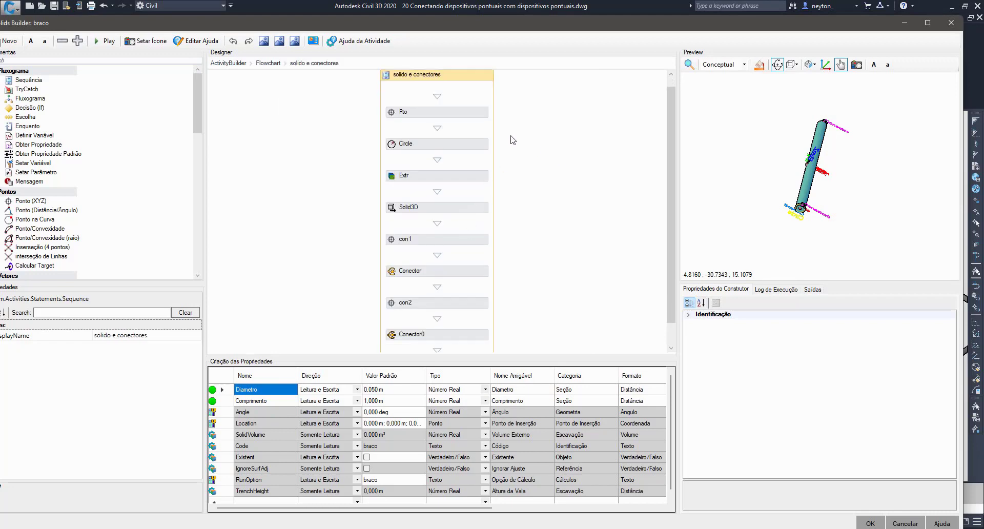
pyautogui.click(462, 145)
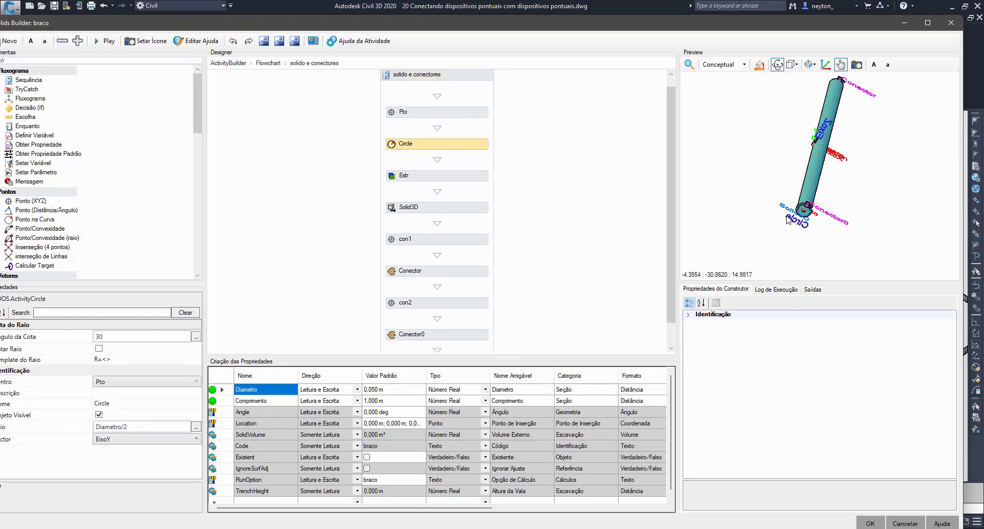
pyautogui.click(473, 178)
pyautogui.click(468, 209)
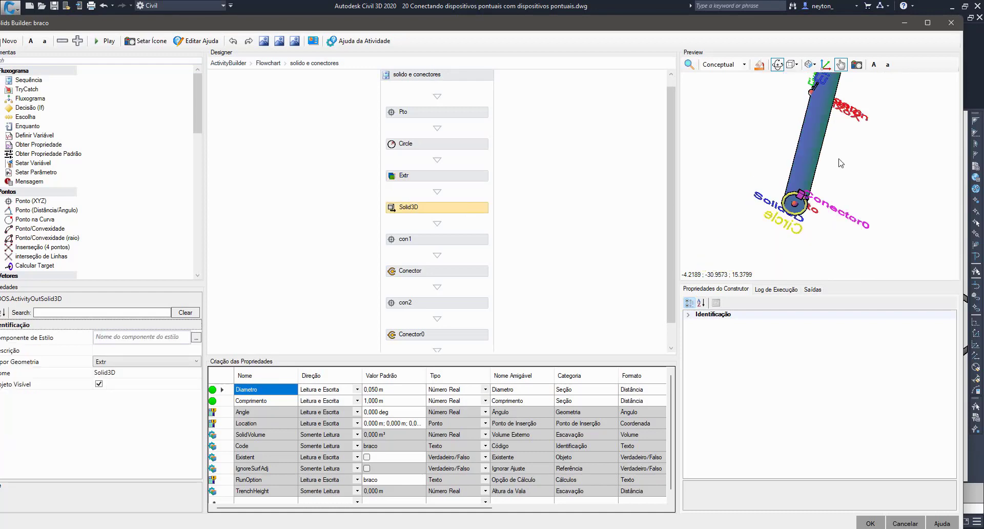
# - Inspect the con1 and con2 points and the Conector activity's location on the arm, directional vector and connector filter
pyautogui.click(462, 240)
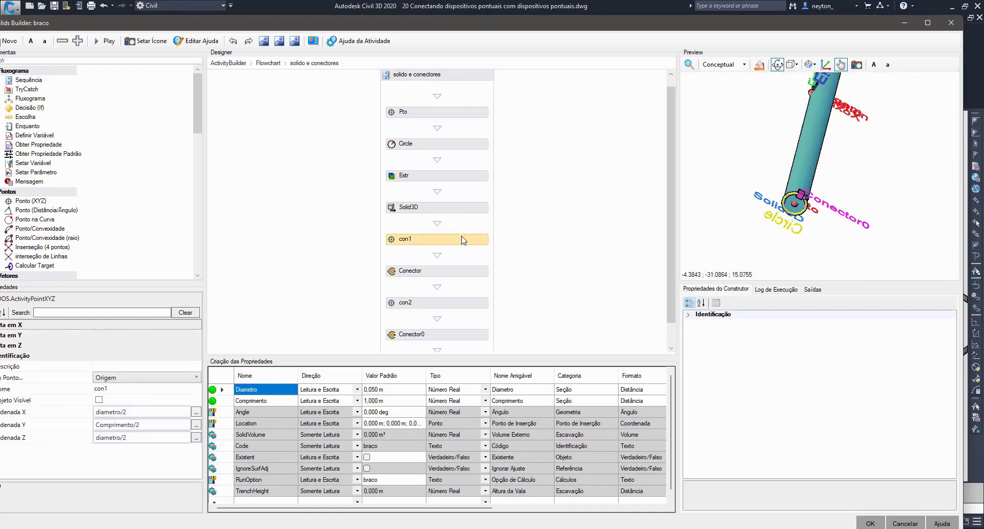
pyautogui.click(442, 303)
pyautogui.click(453, 275)
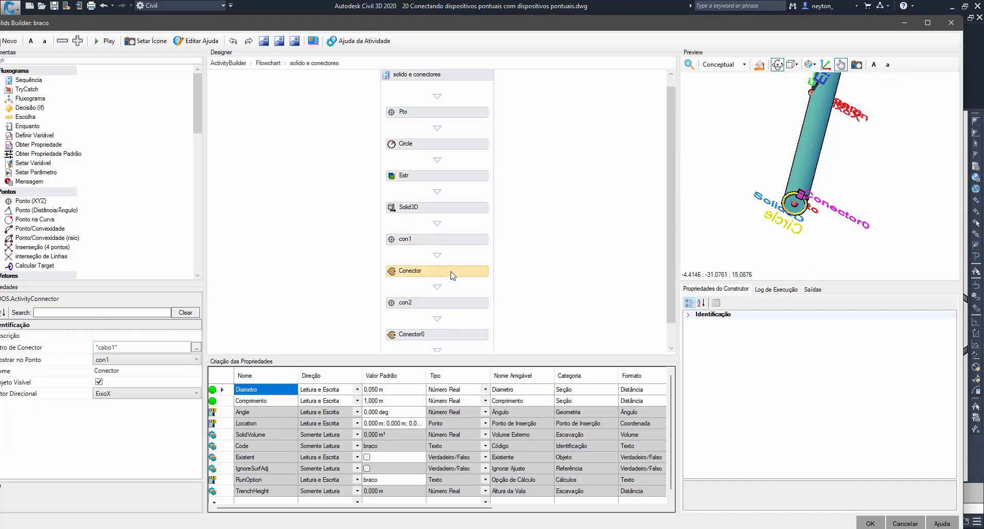
pyautogui.scroll(5, 797, 197)
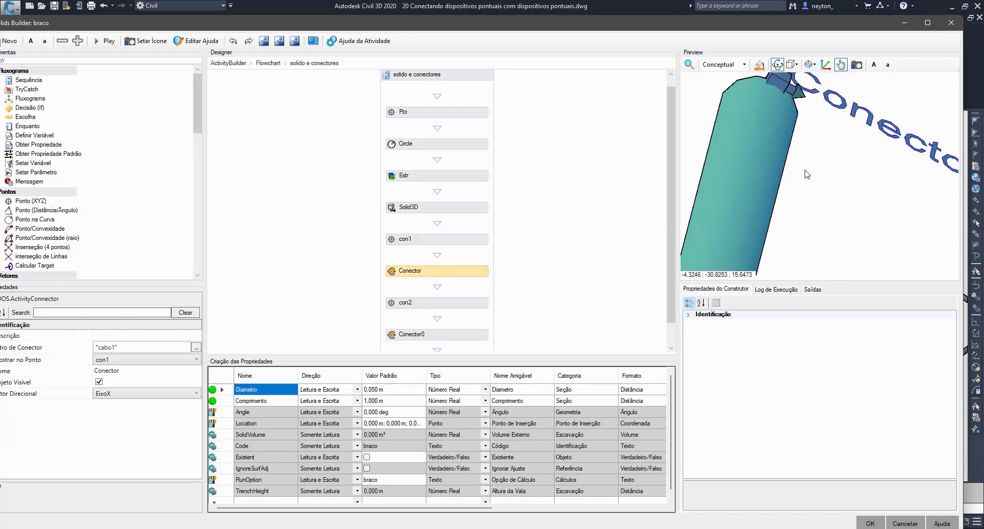
pyautogui.moveTo(806, 174); pyautogui.dragTo(808, 180, button='middle')
pyautogui.scroll(-5, 810, 166)
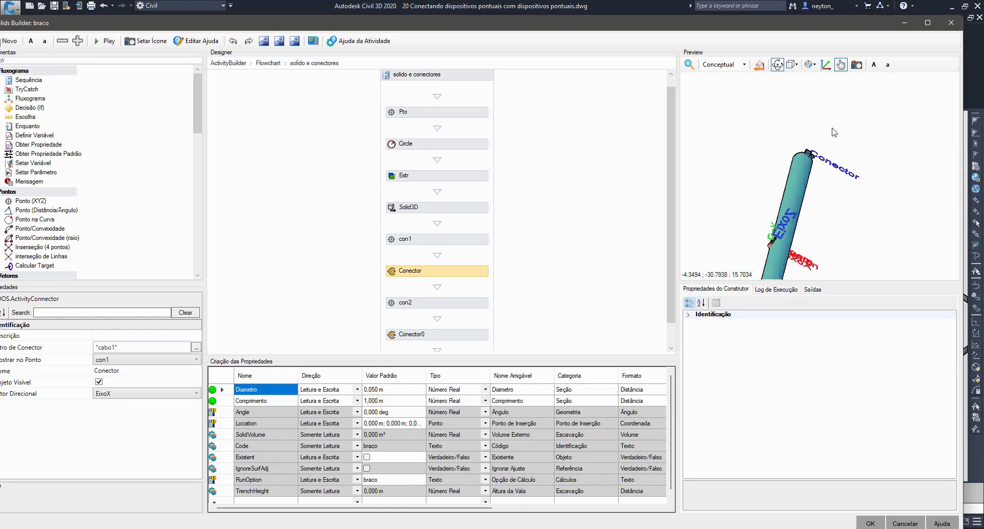
pyautogui.click(689, 64)
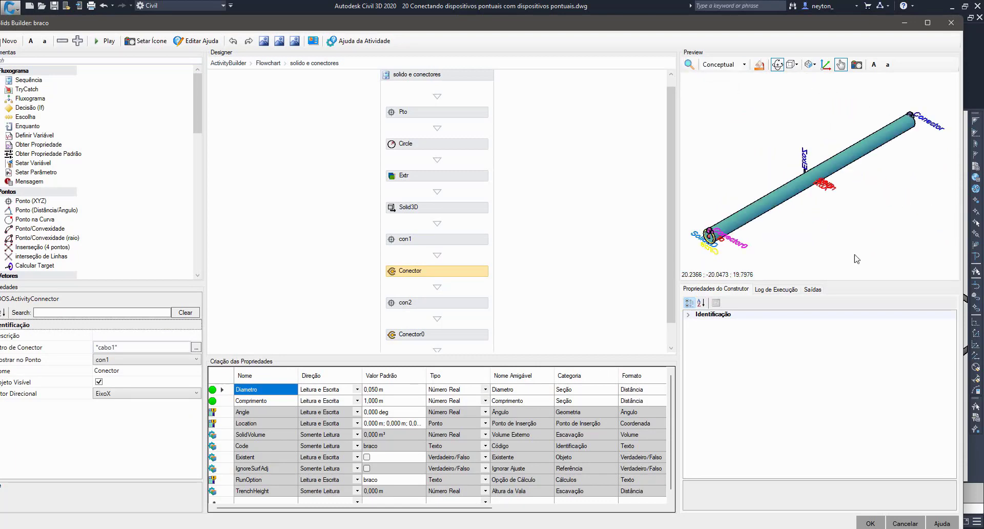
pyautogui.scroll(5, 928, 160)
pyautogui.moveTo(928, 159); pyautogui.dragTo(818, 98)
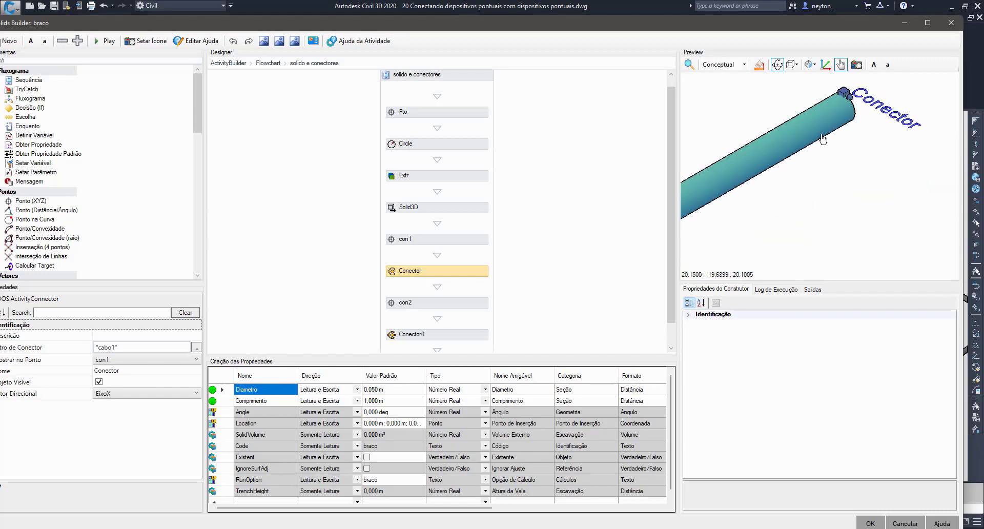
pyautogui.click(74, 394)
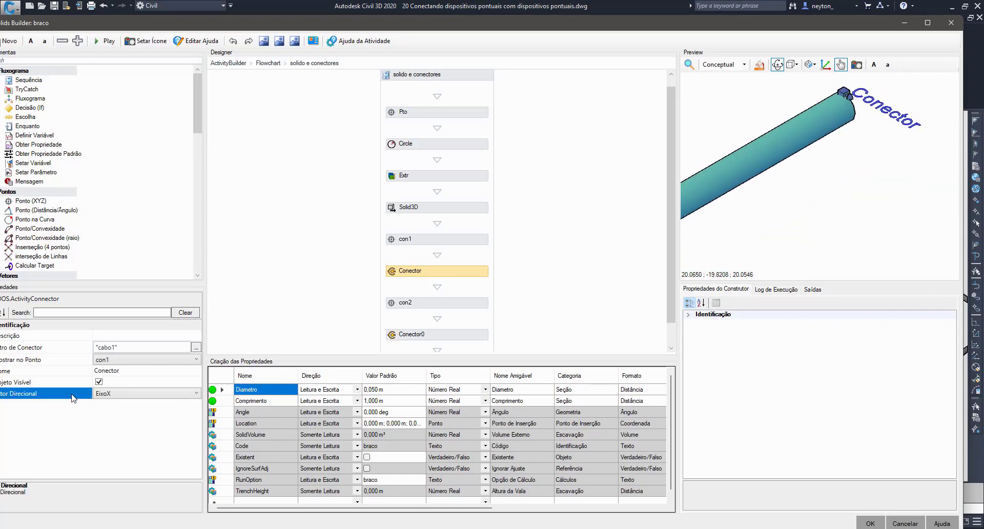
pyautogui.click(73, 349)
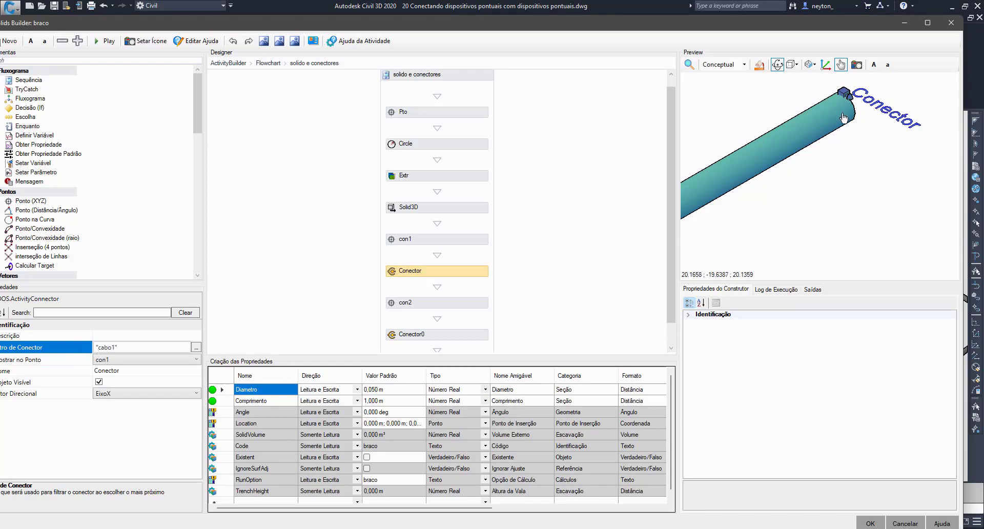
# - Inspect the Conector0 activity's connector filter and its location on the arm, and close the braco section without changes
pyautogui.click(480, 333)
pyautogui.moveTo(841, 184); pyautogui.dragTo(976, 61, button='middle')
pyautogui.scroll(-5, 792, 174)
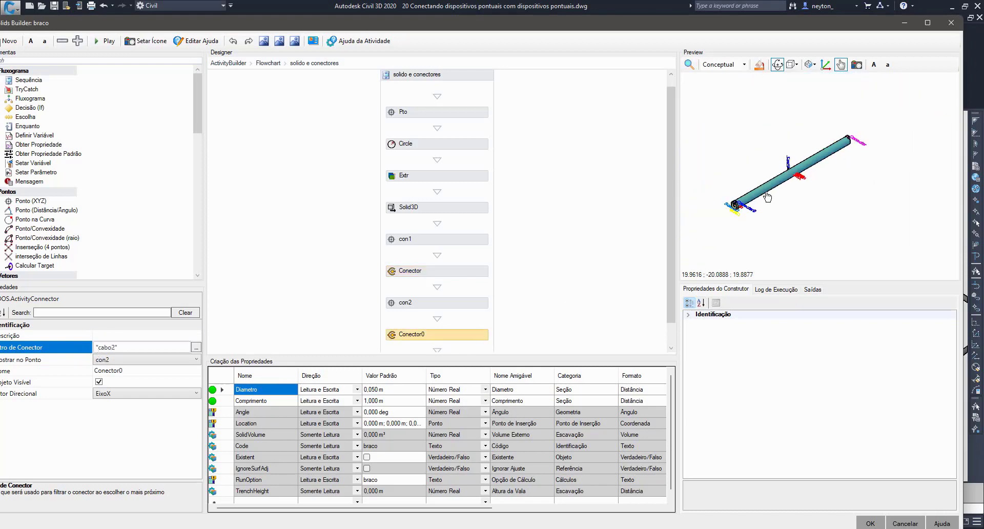
pyautogui.moveTo(733, 199); pyautogui.dragTo(843, 180, button='middle')
pyautogui.scroll(5, 844, 185)
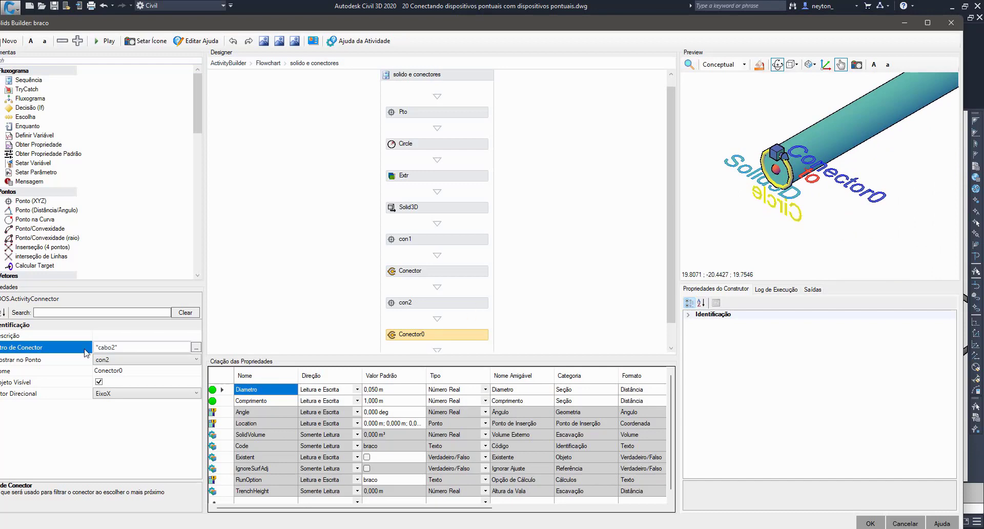
pyautogui.click(130, 349)
pyautogui.click(592, 259)
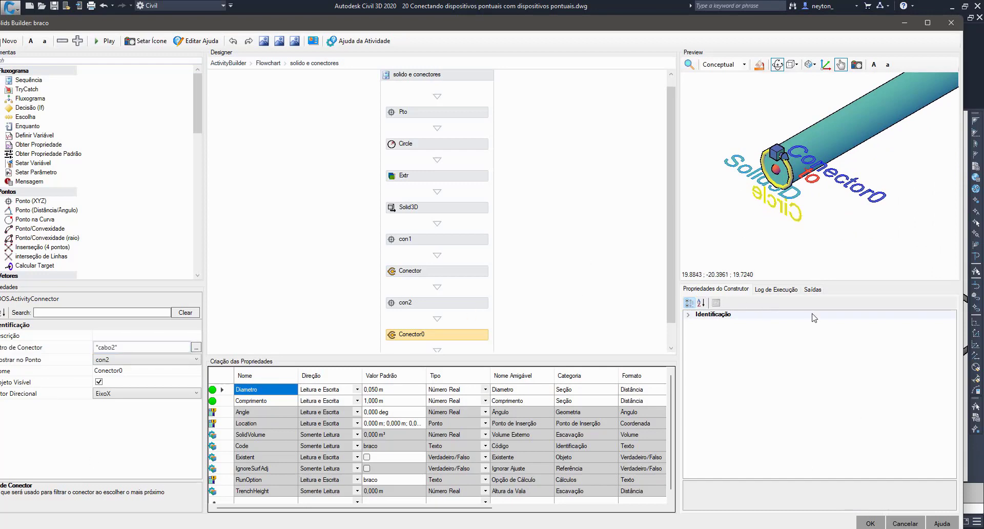
pyautogui.click(268, 63)
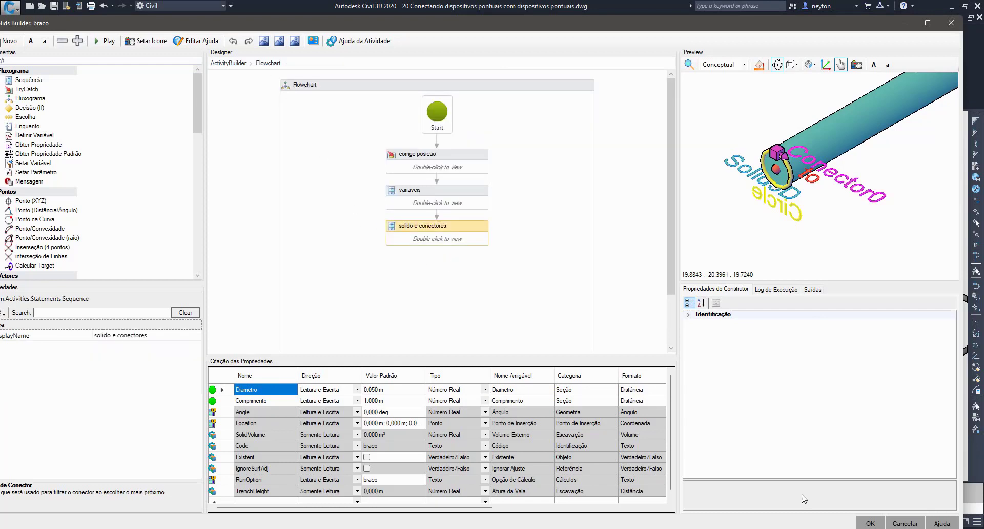
pyautogui.click(905, 523)
# - Select the lower cable in the plan view and examine its end points at both cross arms
pyautogui.scroll(-6, 378, 229)
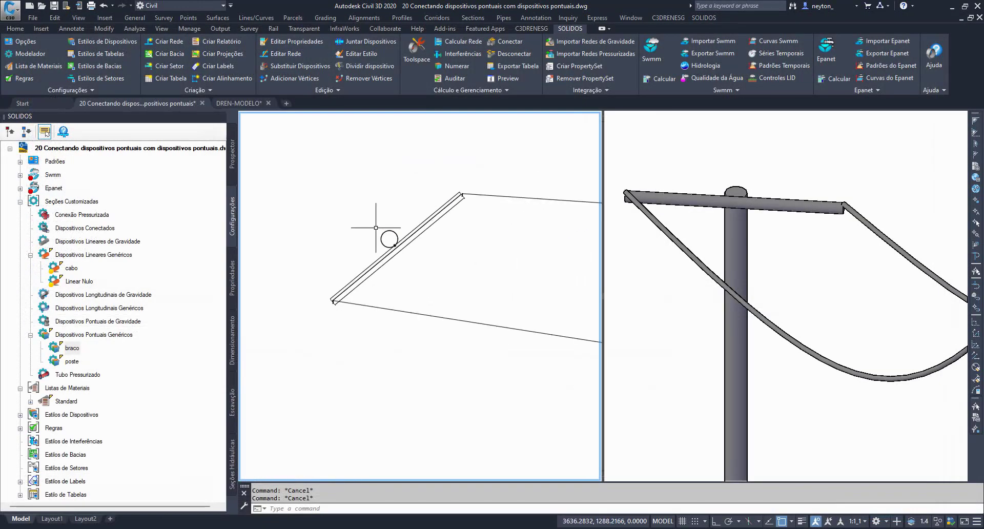
pyautogui.moveTo(436, 300); pyautogui.dragTo(395, 307, button='middle')
pyautogui.click(375, 305)
pyautogui.click(356, 352)
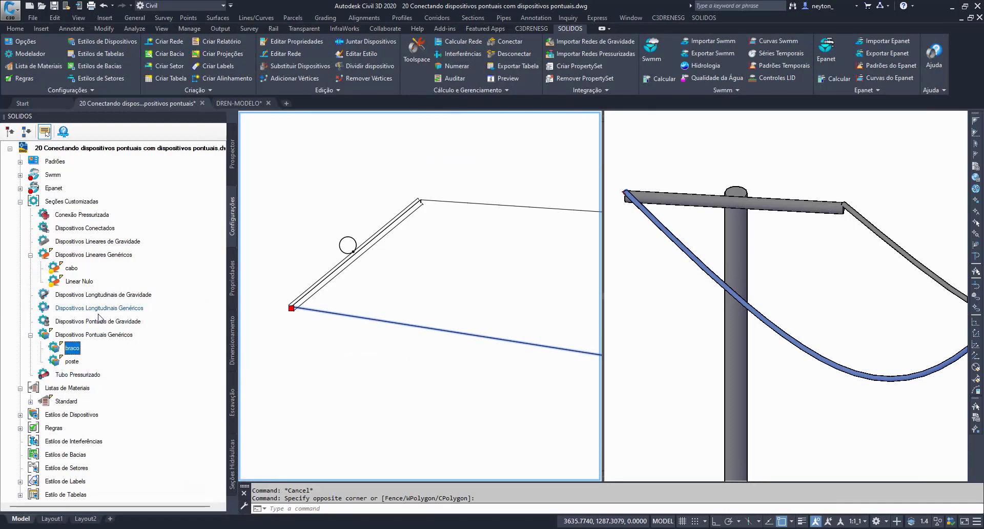
pyautogui.scroll(2, 291, 308)
pyautogui.scroll(-4, 291, 308)
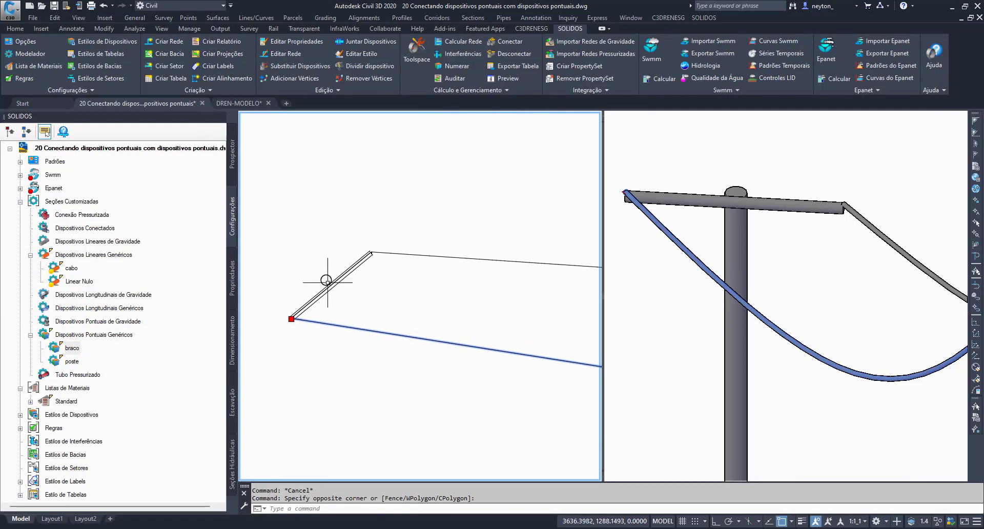
pyautogui.scroll(-2, 299, 297)
pyautogui.moveTo(418, 341)
pyautogui.mouseDown(button='middle')
pyautogui.moveTo(384, 343)
pyautogui.moveTo(408, 350)
pyautogui.mouseUp(button='middle')
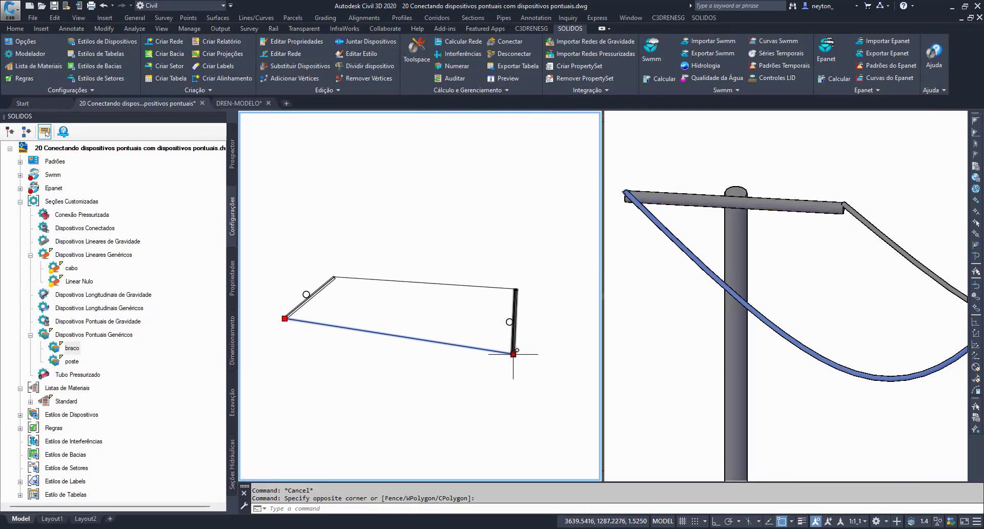
# - Open the cabo section, inspect corrige o inicio's StartConnector and StartPoint activities and the EndConnectorFilter default value, and close it without changes
pyautogui.click(74, 270)
pyautogui.doubleClick(76, 272)
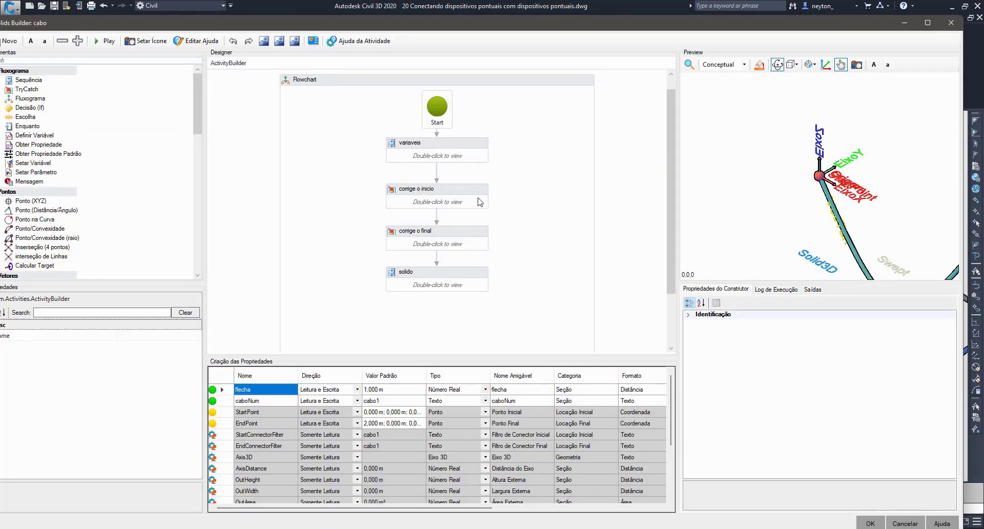
pyautogui.doubleClick(479, 201)
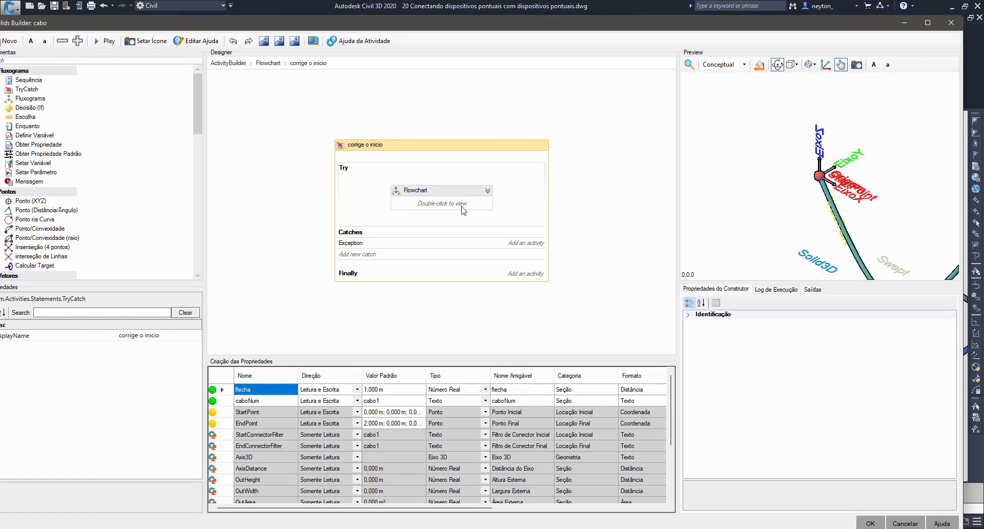
pyautogui.doubleClick(462, 207)
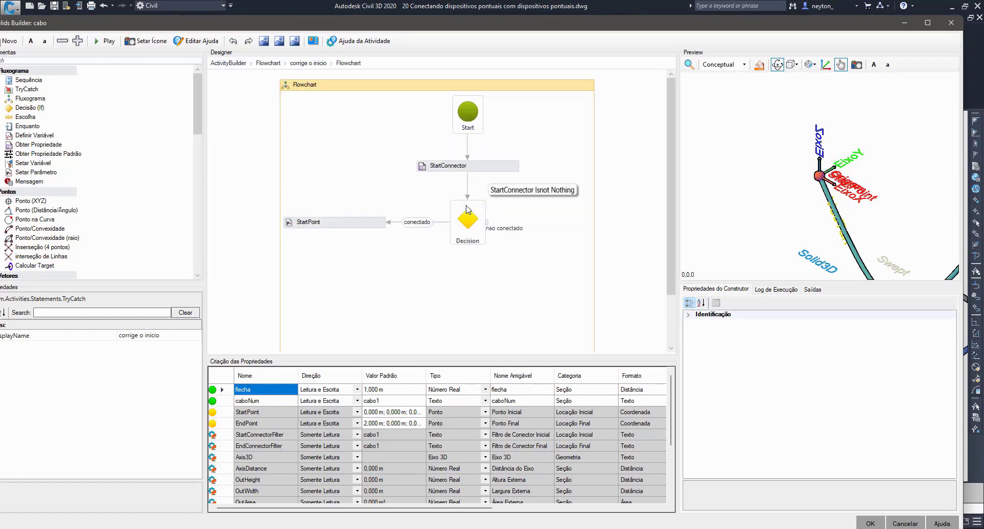
pyautogui.click(510, 162)
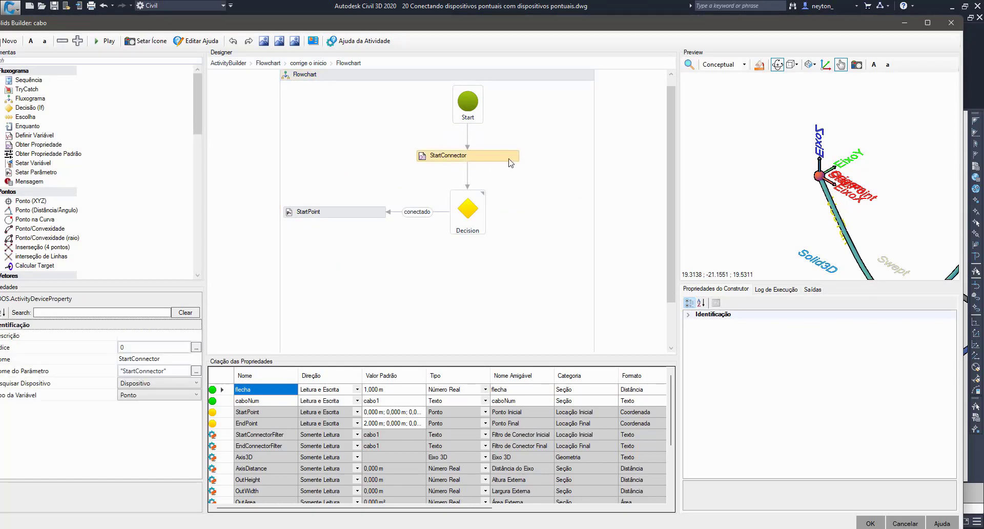
pyautogui.click(382, 214)
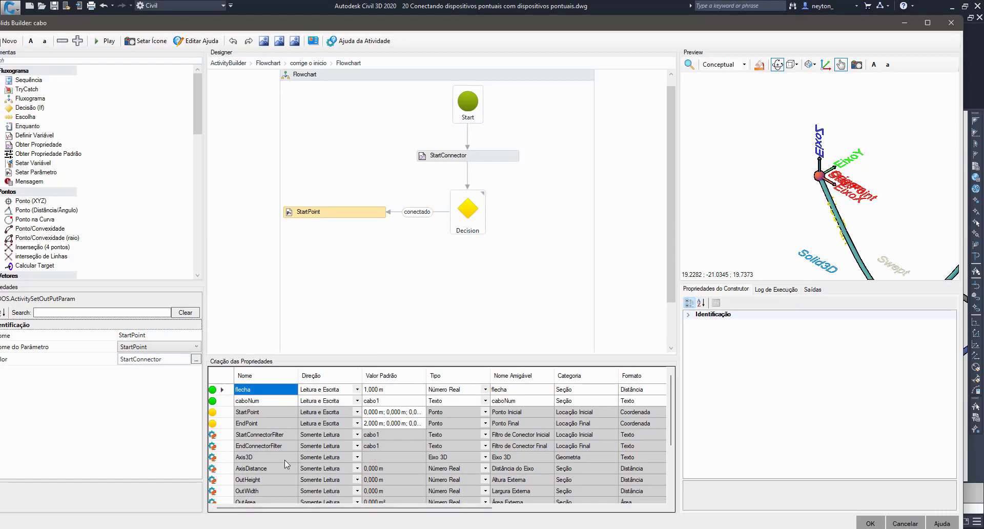
pyautogui.click(384, 447)
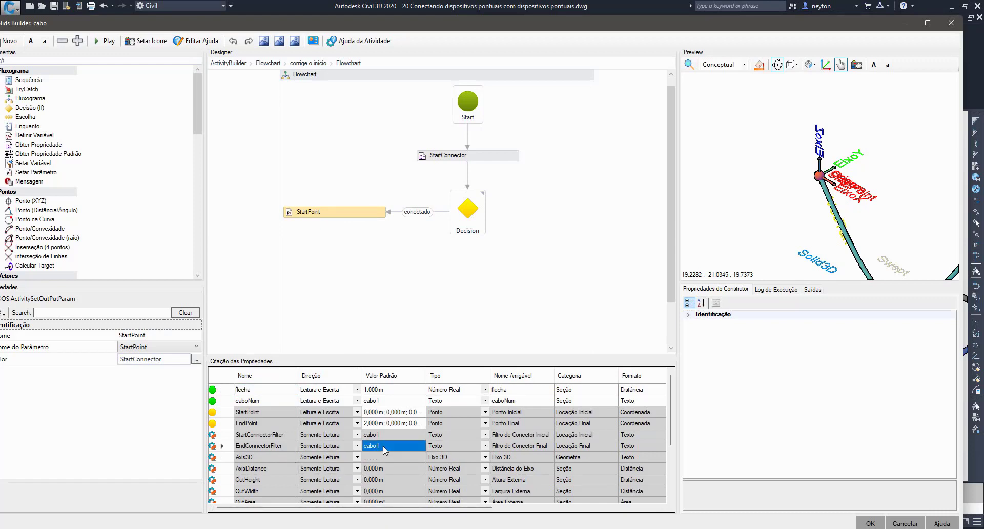
pyautogui.click(905, 522)
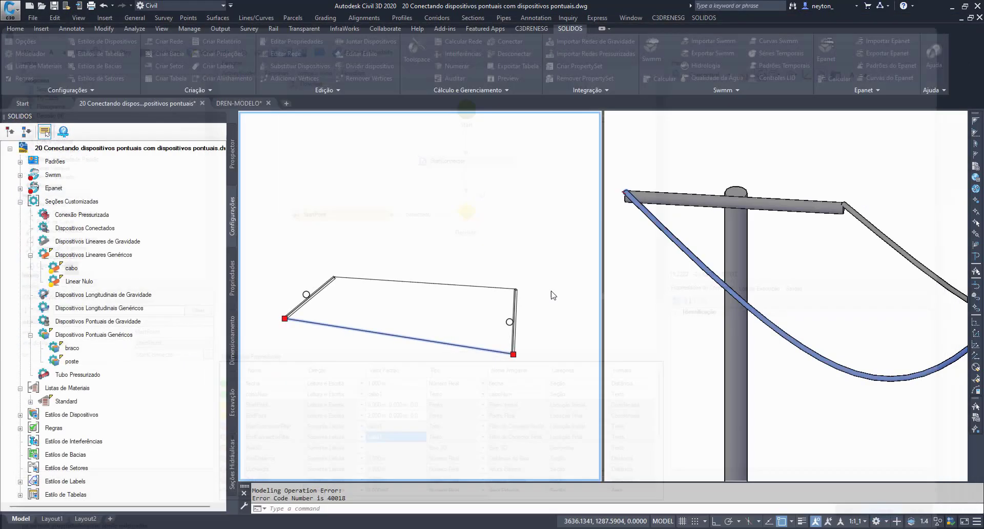
# - Delete the lower cable connecting the two cross arms
pyautogui.moveTo(365, 302); pyautogui.dragTo(391, 309, button='middle')
pyautogui.press('Escape')
pyautogui.press('Escape')
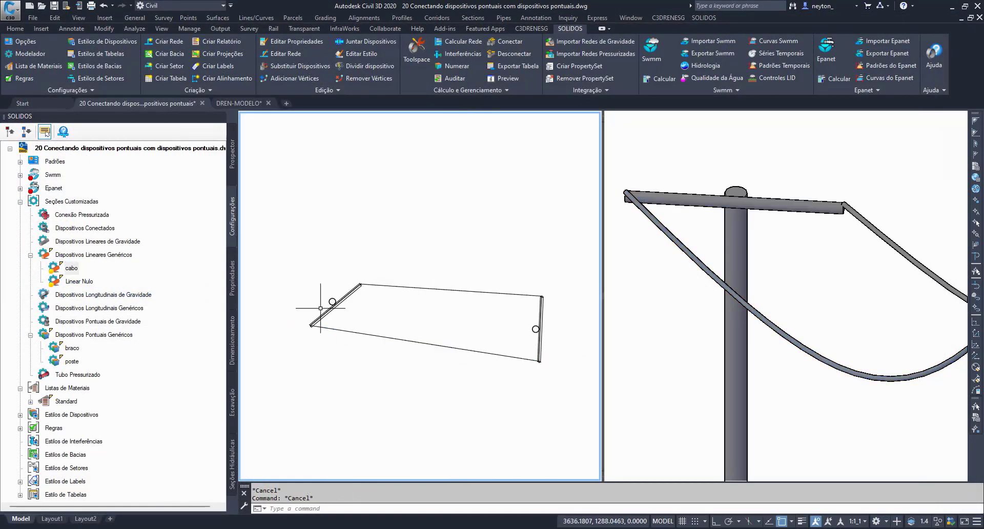
pyautogui.click(384, 323)
pyautogui.click(358, 364)
pyautogui.press('Delete')
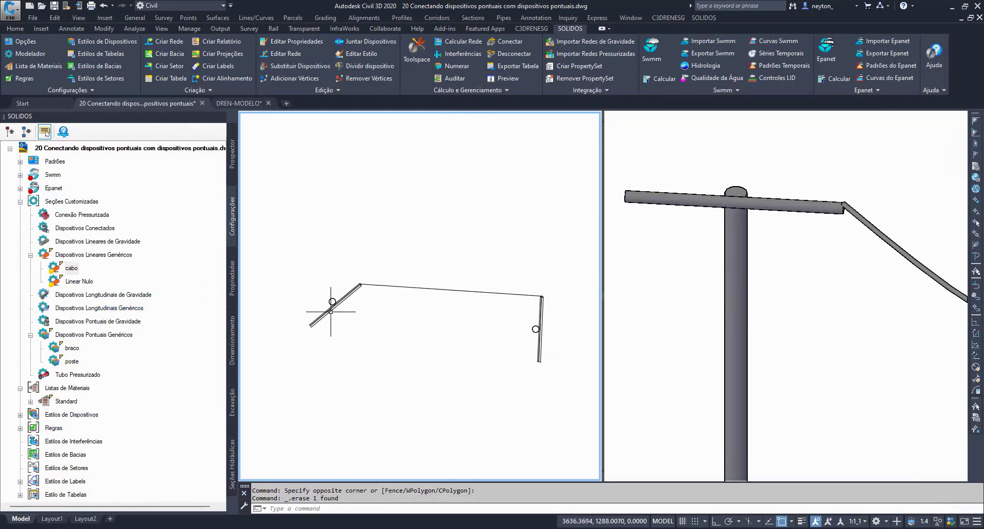
# - Edit the network from the left cross arm and draw a new cabo from that arm to the right arm's upper end
pyautogui.click(333, 303)
pyautogui.rightClick(329, 307)
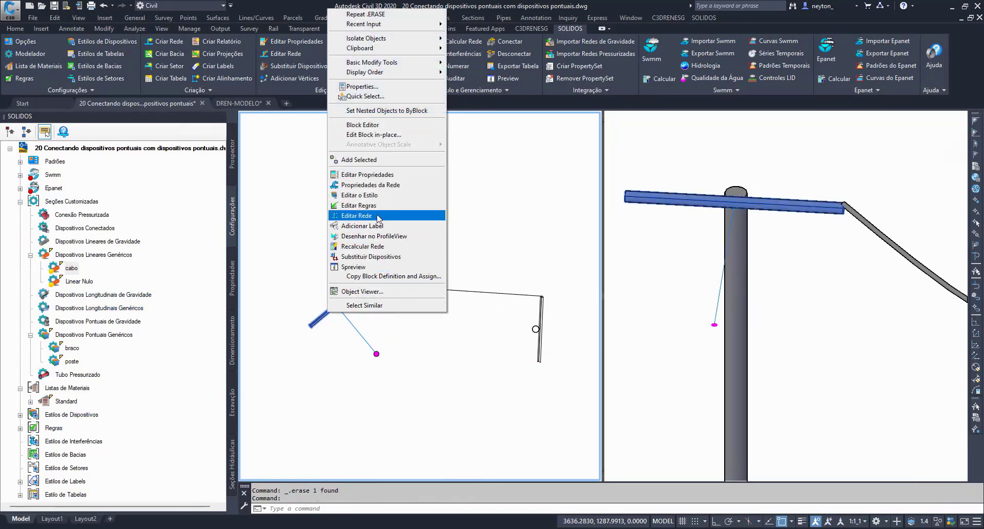
pyautogui.click(356, 215)
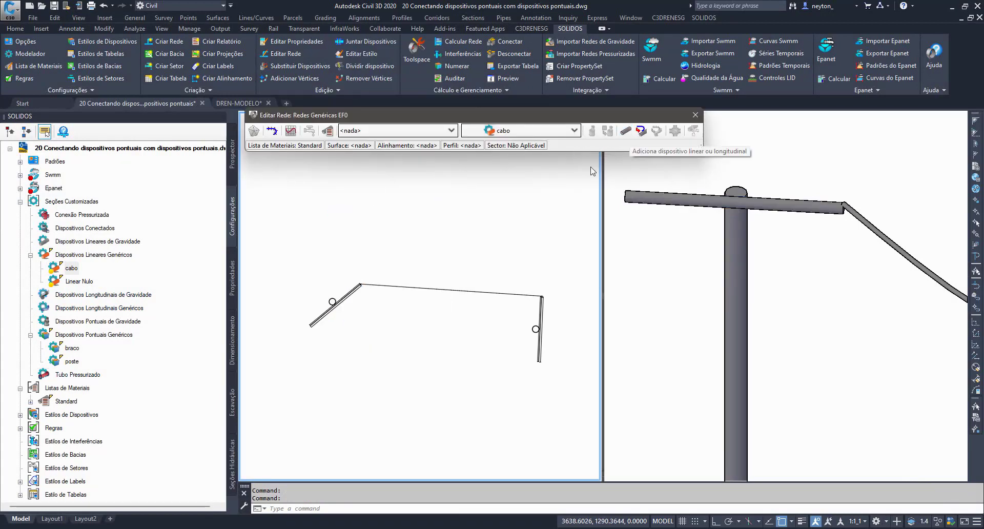
pyautogui.click(623, 132)
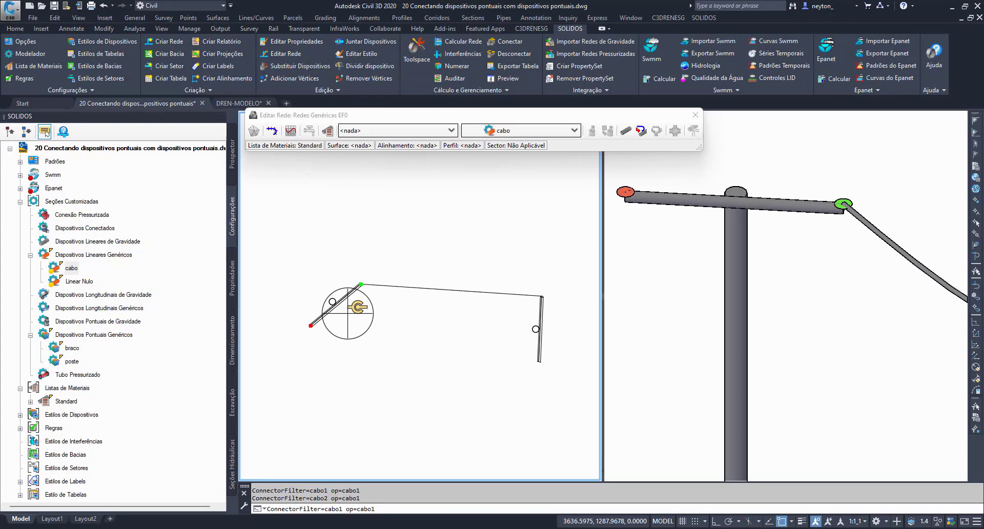
pyautogui.scroll(3, 352, 295)
pyautogui.scroll(-2, 392, 286)
pyautogui.moveTo(401, 281); pyautogui.dragTo(466, 261, button='middle')
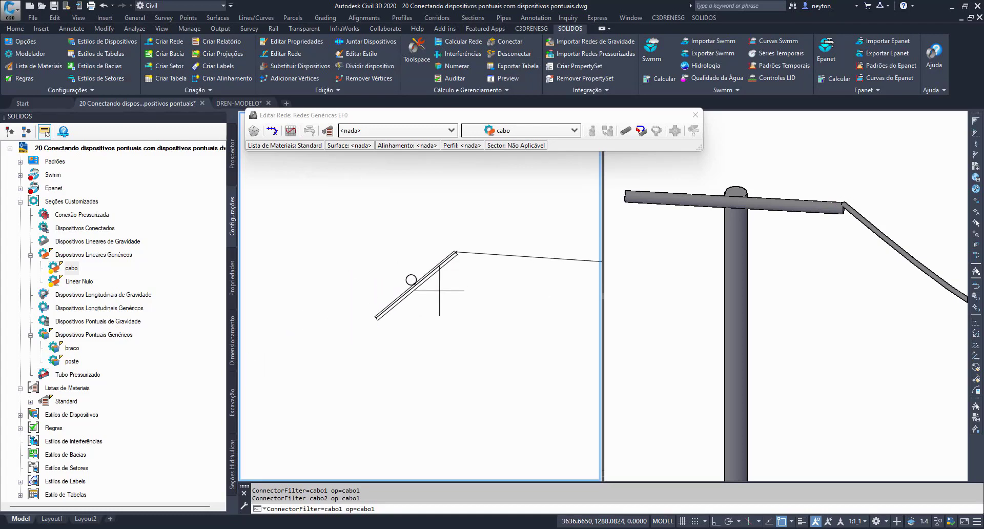
pyautogui.click(423, 293)
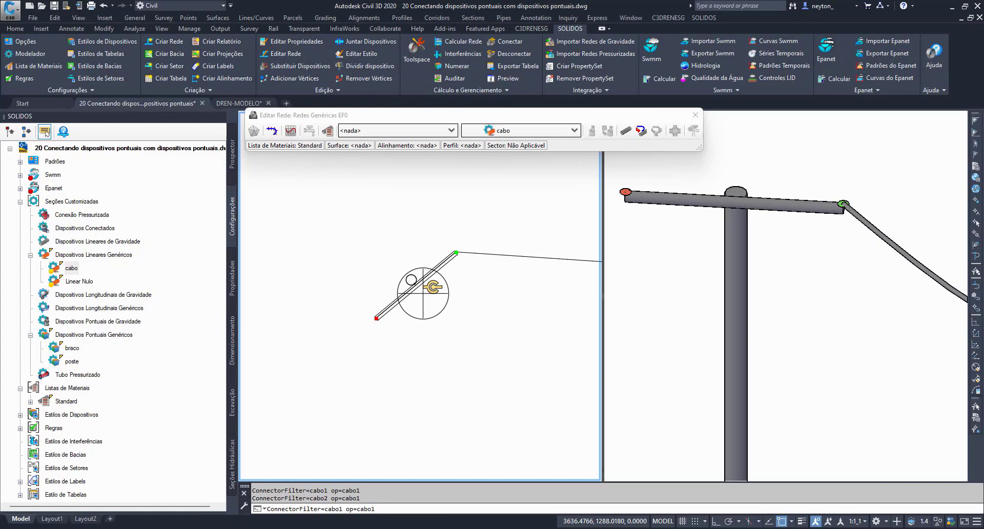
pyautogui.click(423, 293)
pyautogui.moveTo(534, 354); pyautogui.dragTo(272, 301, button='middle')
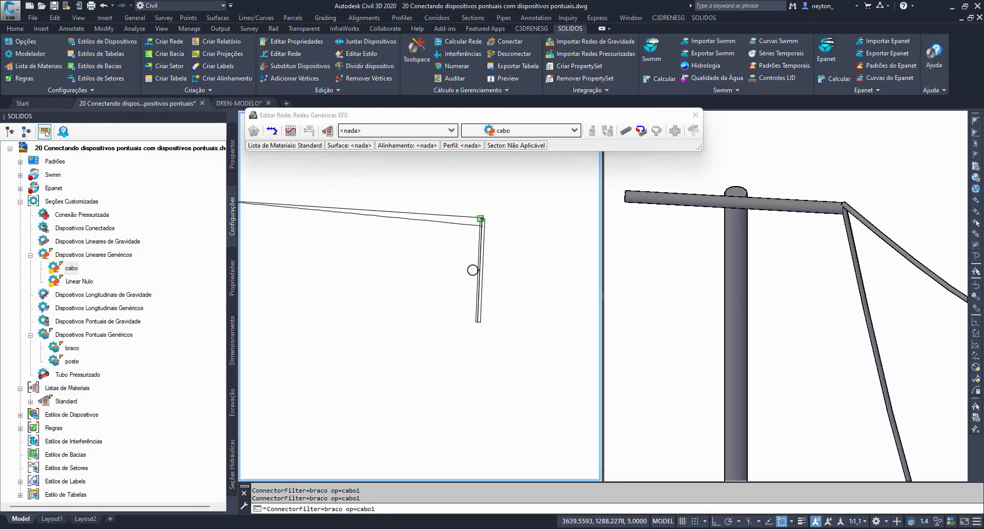
pyautogui.click(481, 219)
pyautogui.press('Return')
# - Check the new cable's final connector filter and set its caboNum to cabo2
pyautogui.click(451, 217)
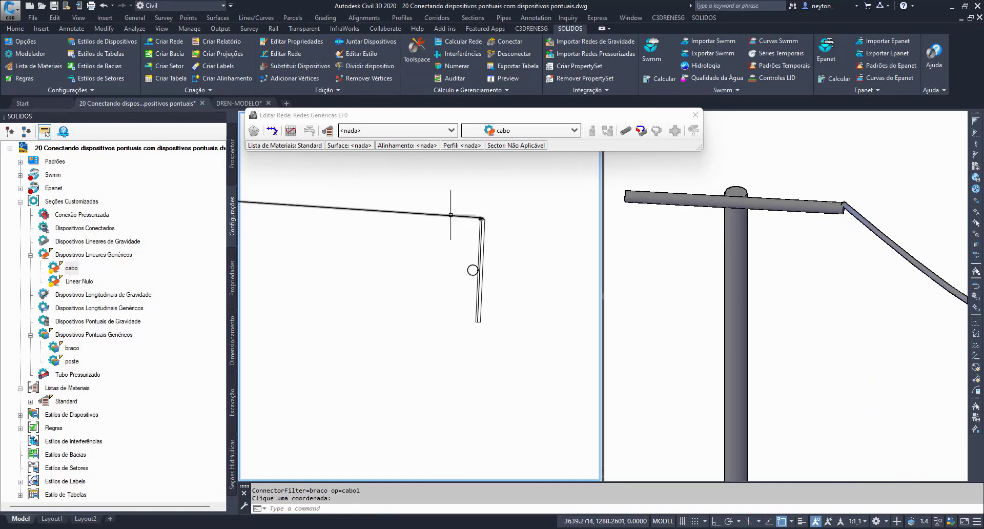
pyautogui.click(230, 283)
pyautogui.click(132, 291)
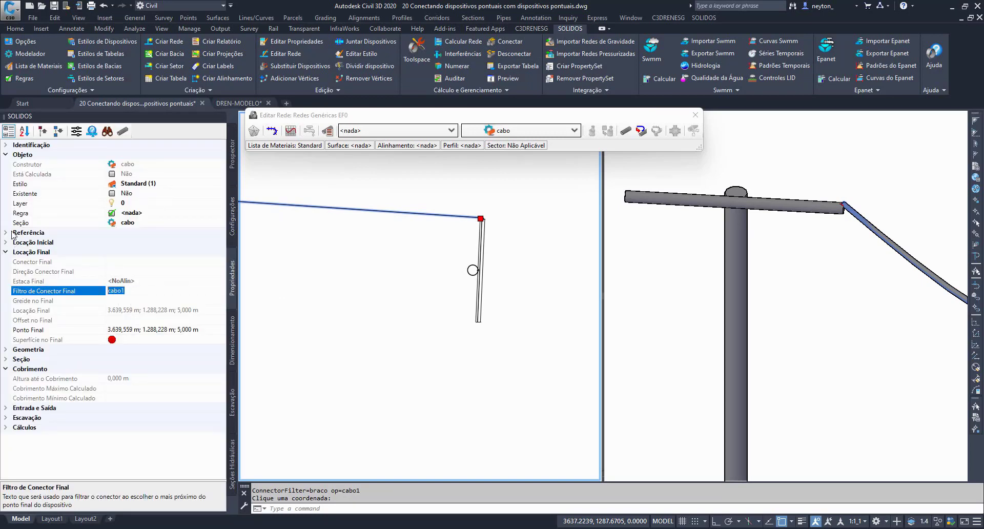
pyautogui.click(6, 358)
pyautogui.click(147, 386)
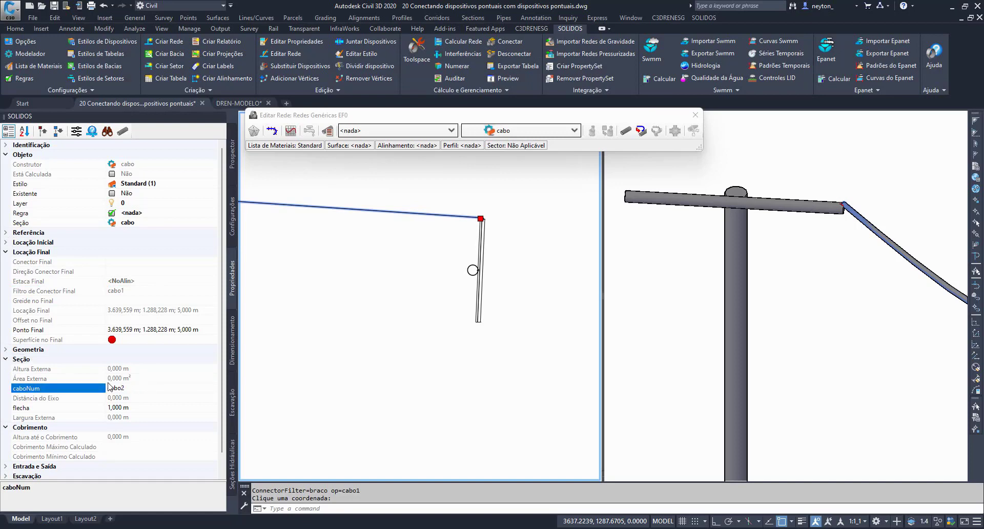
pyautogui.press('Escape')
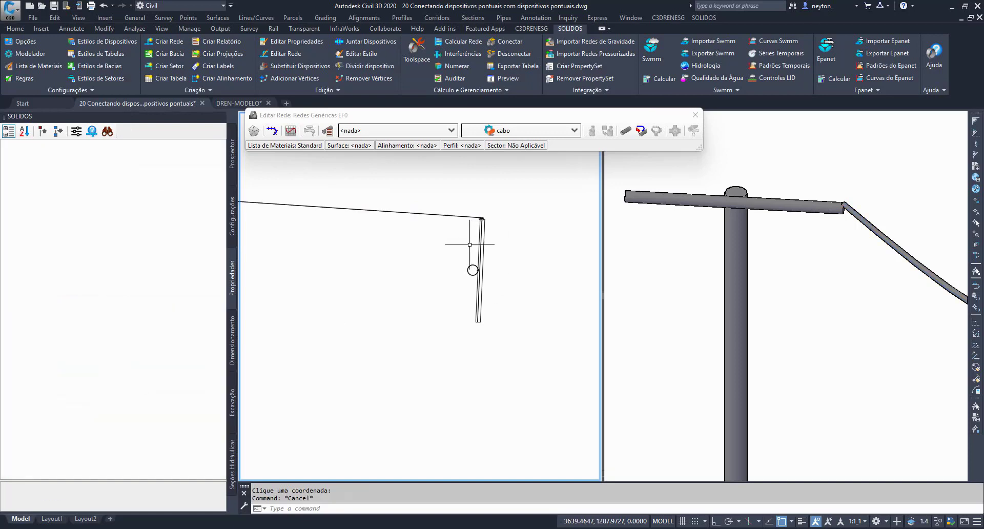
# - Rotate the right pole slightly in plan so its cross arm runs straight up and down
pyautogui.click(472, 269)
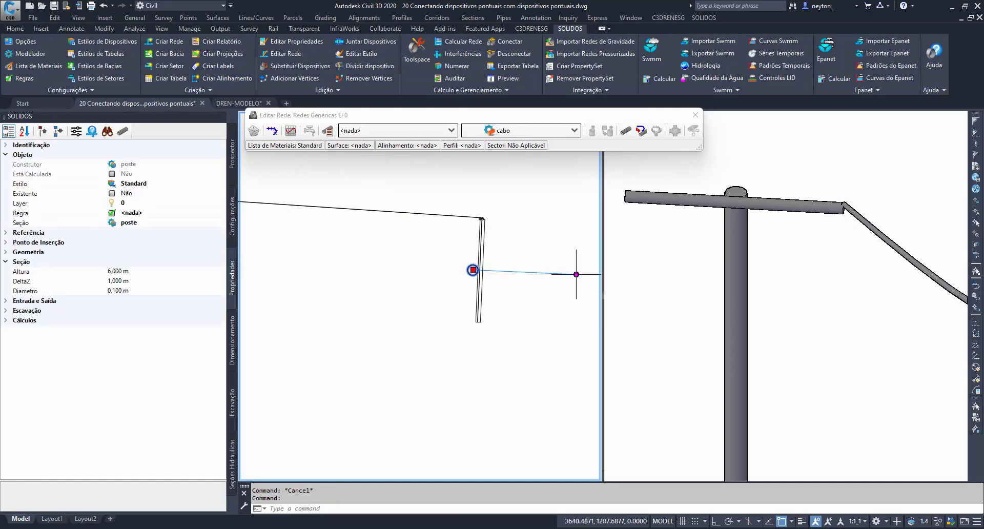
pyautogui.click(472, 270)
pyautogui.press('Escape')
pyautogui.press('Escape')
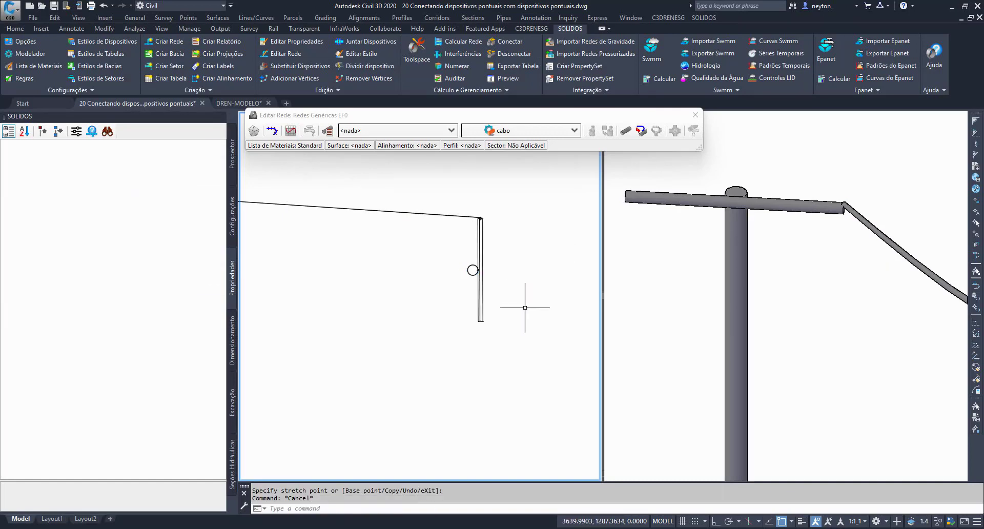
# - Move the cabo2 cable's start and end points to the lower ends of the left and right cross arms in plan
pyautogui.scroll(-3, 517, 302)
pyautogui.click(461, 280)
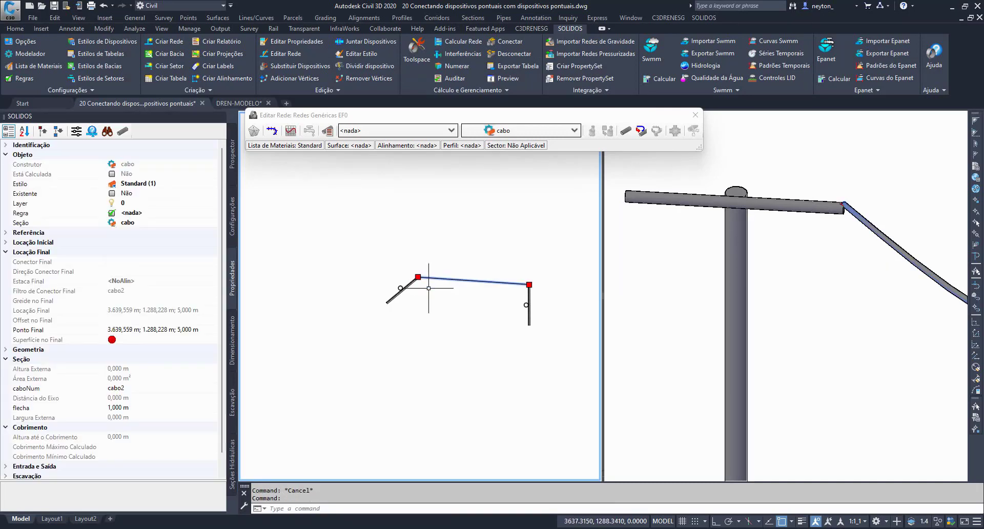
pyautogui.click(418, 277)
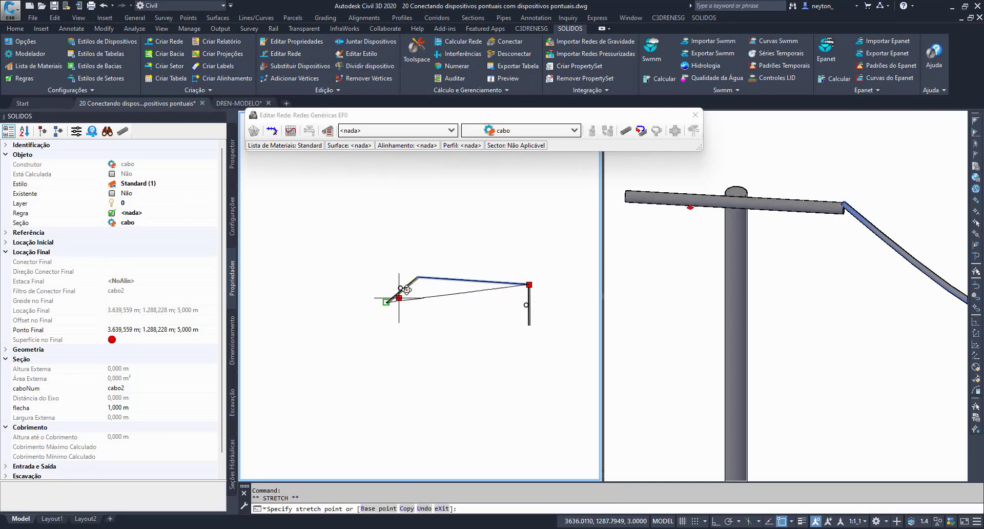
pyautogui.click(387, 302)
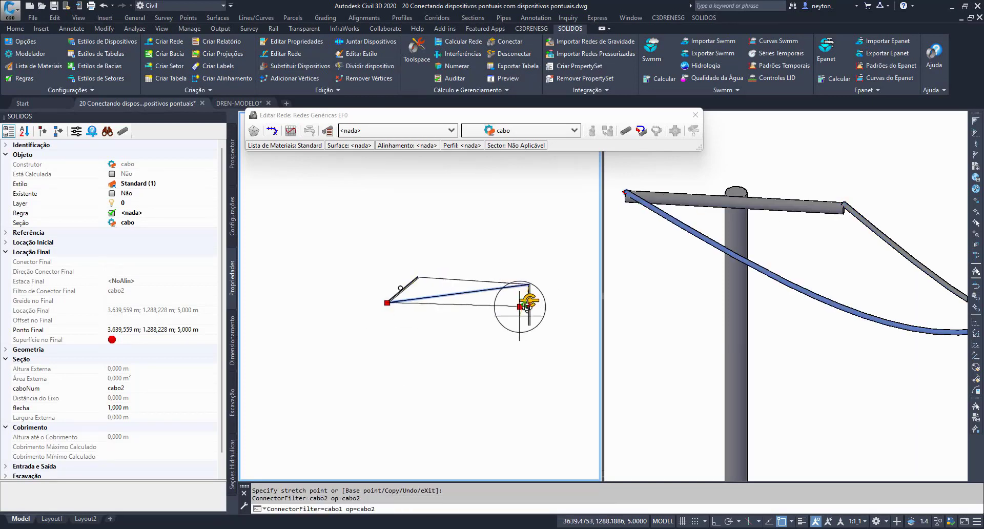
pyautogui.click(529, 324)
pyautogui.press('Escape')
pyautogui.press('Escape')
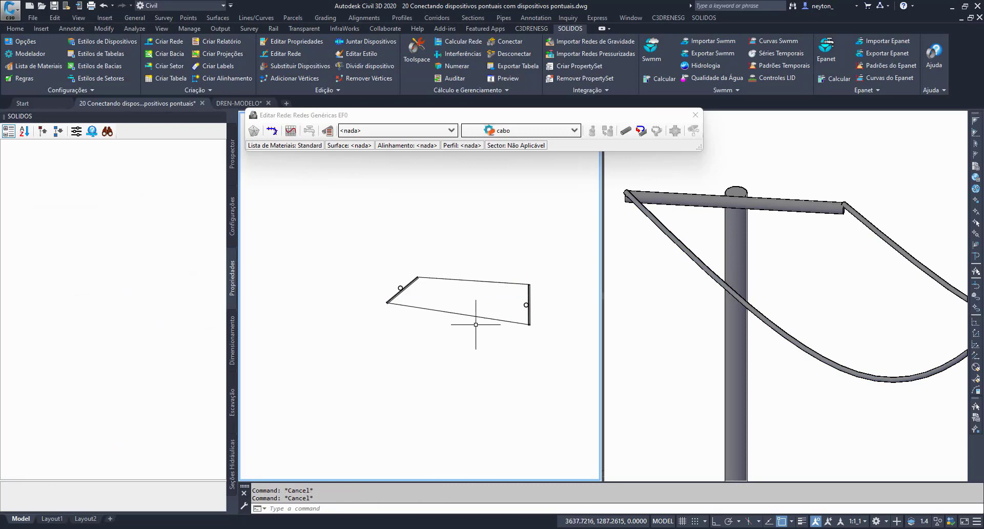
# - Inspect the lower cable's Entrada and Saída properties to see which cross arms it connects
pyautogui.click(506, 320)
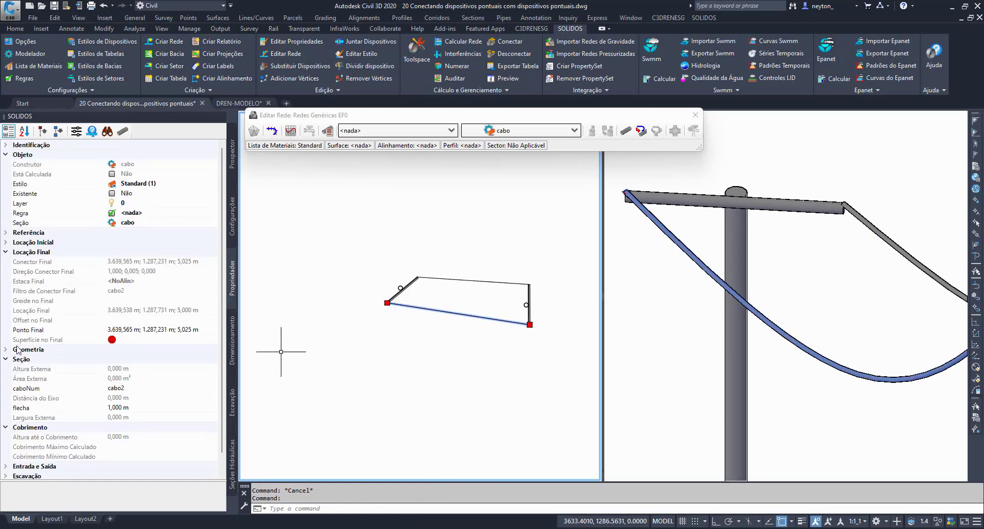
pyautogui.click(6, 358)
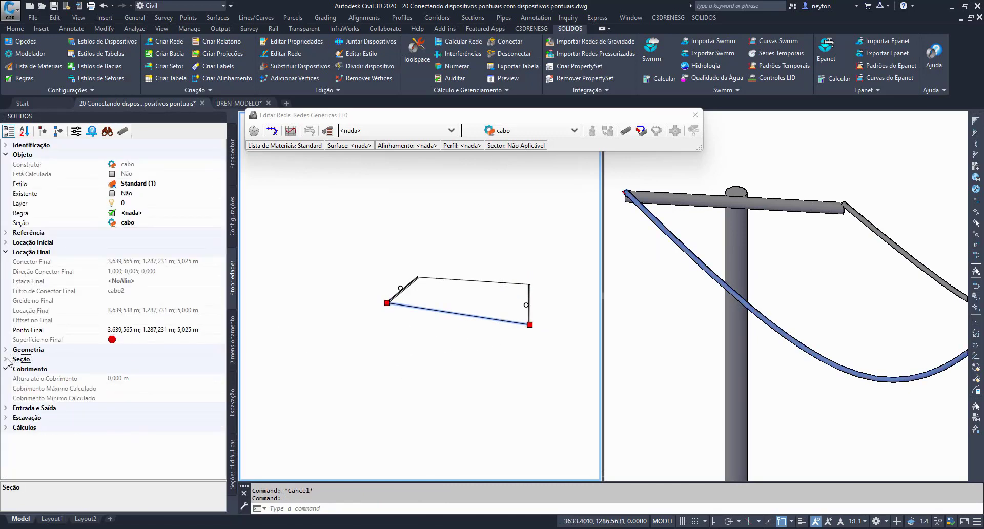
pyautogui.click(6, 408)
pyautogui.click(163, 418)
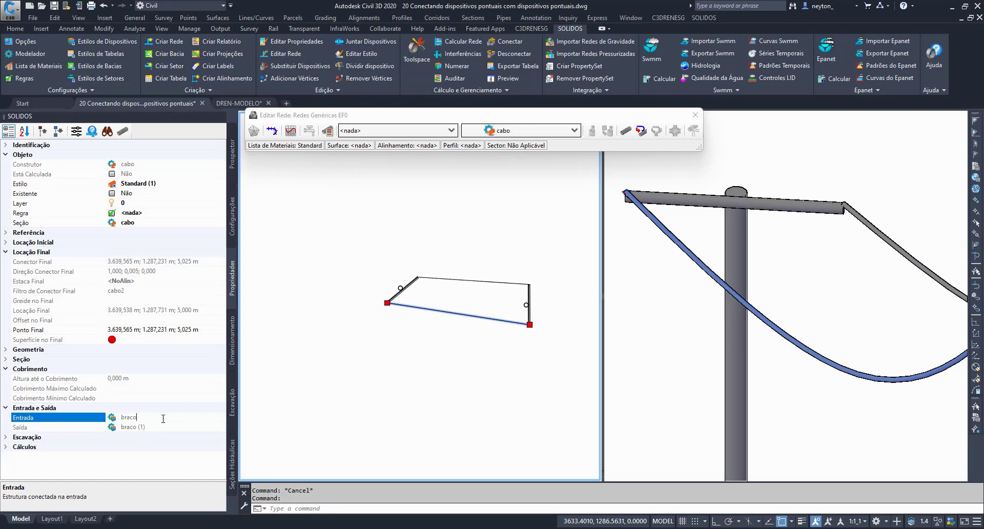
pyautogui.click(155, 428)
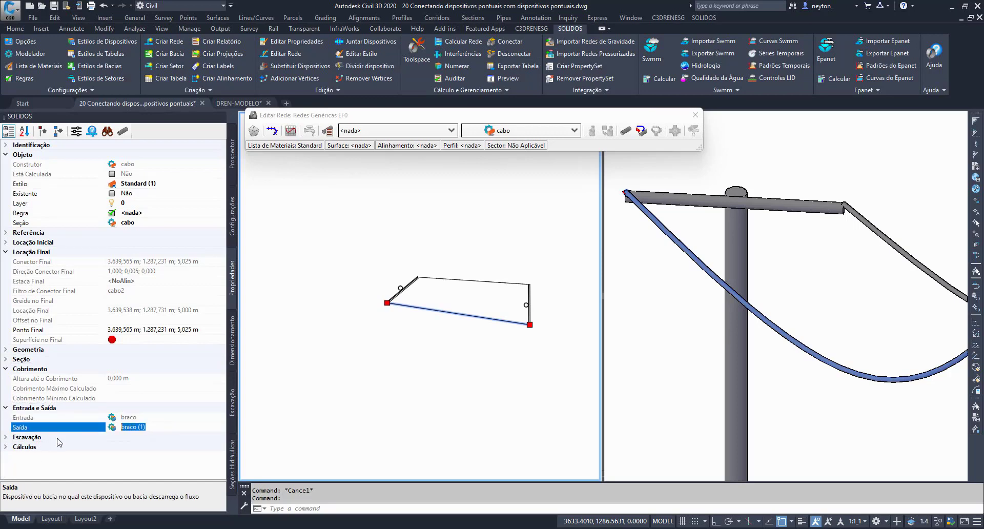
pyautogui.press('Escape')
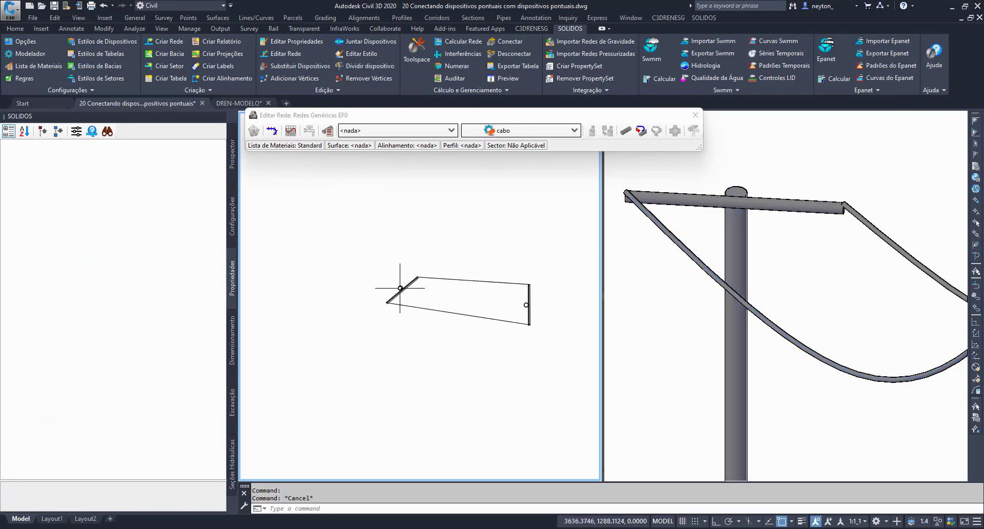
# - Rotate the left pole in plan so its cross arm is nearly parallel to the right pole's arm
pyautogui.click(402, 285)
pyautogui.click(425, 318)
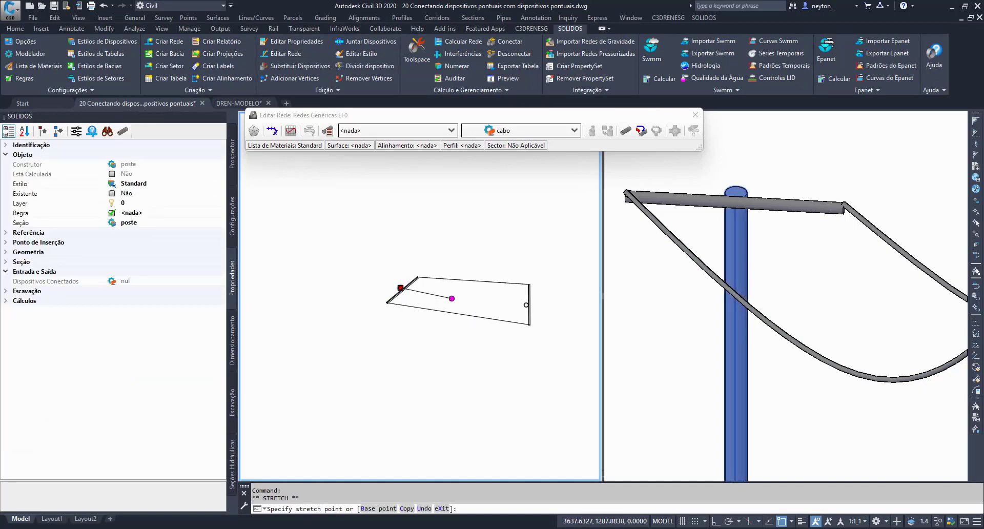
pyautogui.click(773, 224)
pyautogui.scroll(-8, 735, 218)
pyautogui.scroll(3, 758, 242)
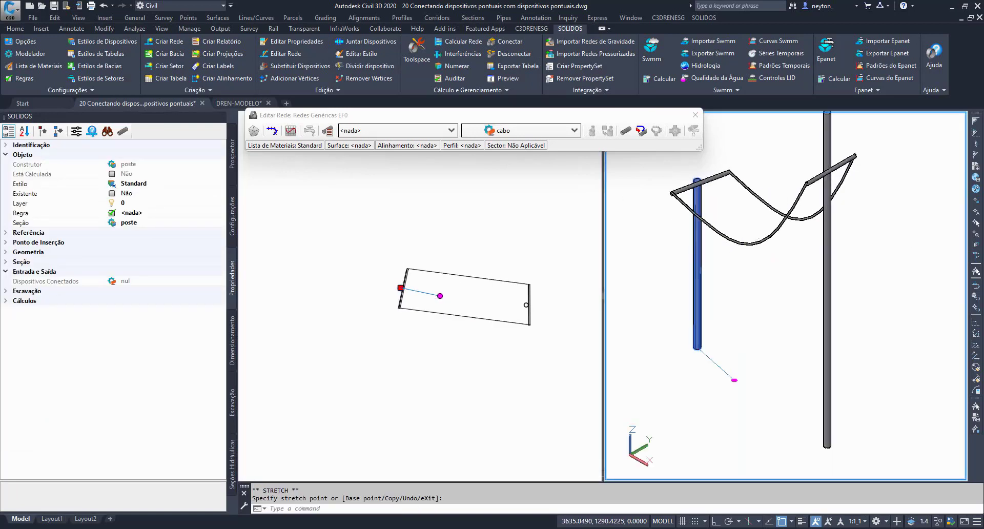
pyautogui.moveTo(755, 246); pyautogui.dragTo(777, 283, button='middle')
# - Turn the left pole's direction about 180 degrees so it points away from the right pole
pyautogui.click(441, 296)
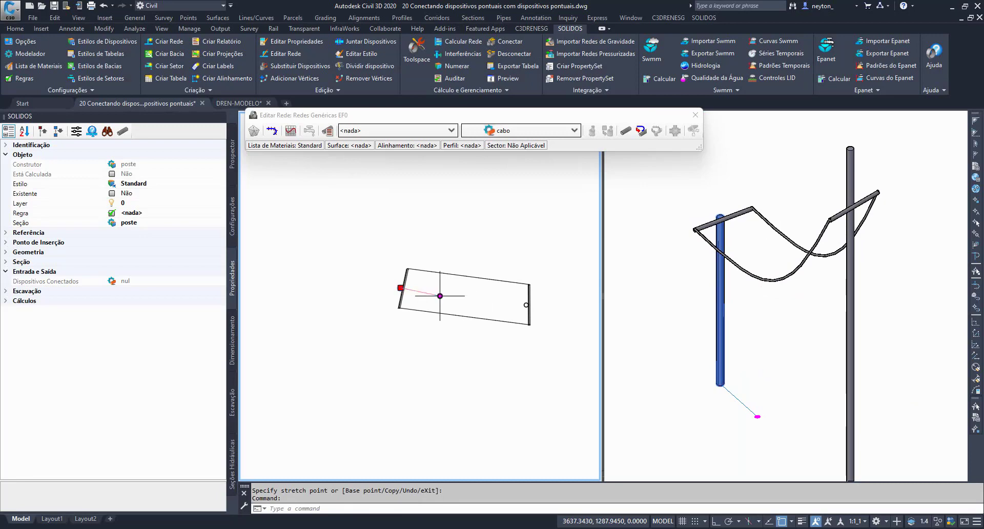
pyautogui.click(439, 295)
pyautogui.click(360, 286)
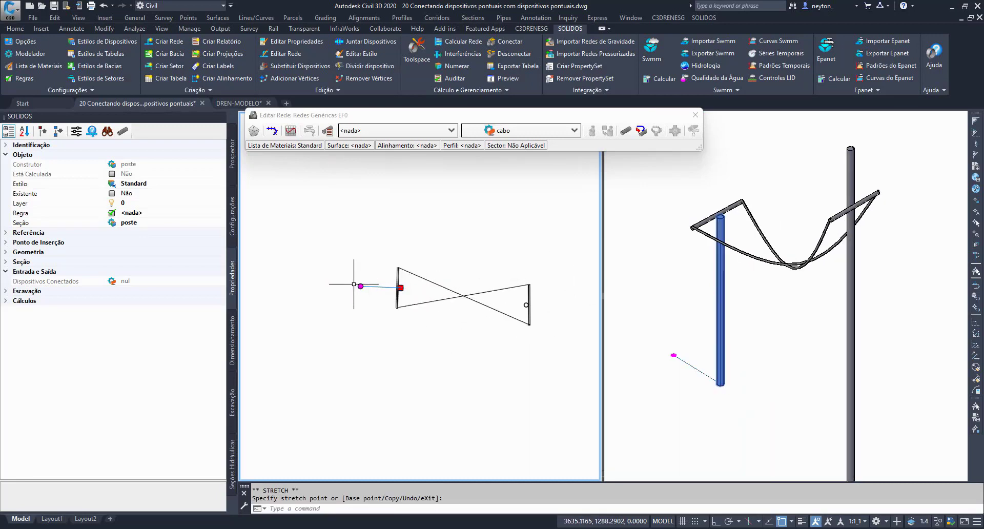
pyautogui.press('Escape')
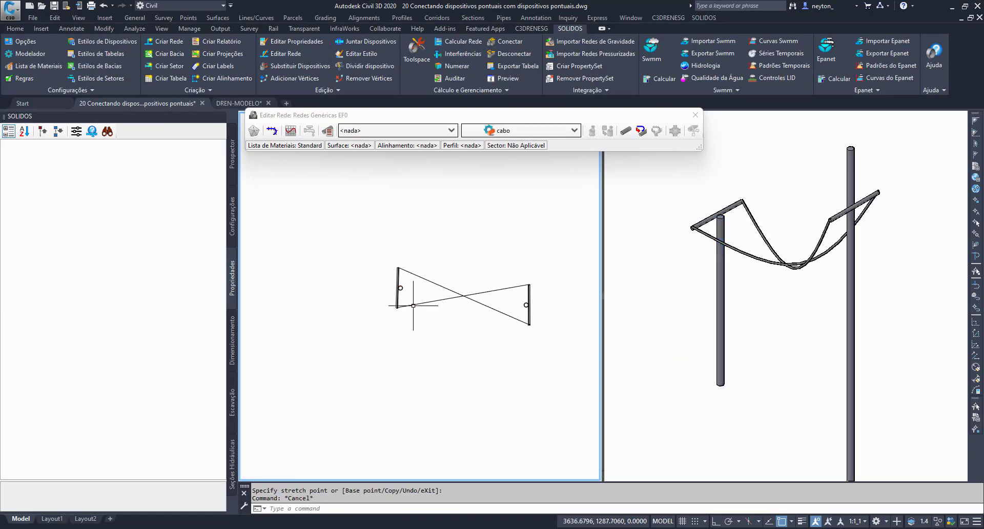
# - Try to uncross the cables by moving the cabo1 cable's start point to the left arm's upper end in plan
pyautogui.click(410, 305)
pyautogui.click(397, 307)
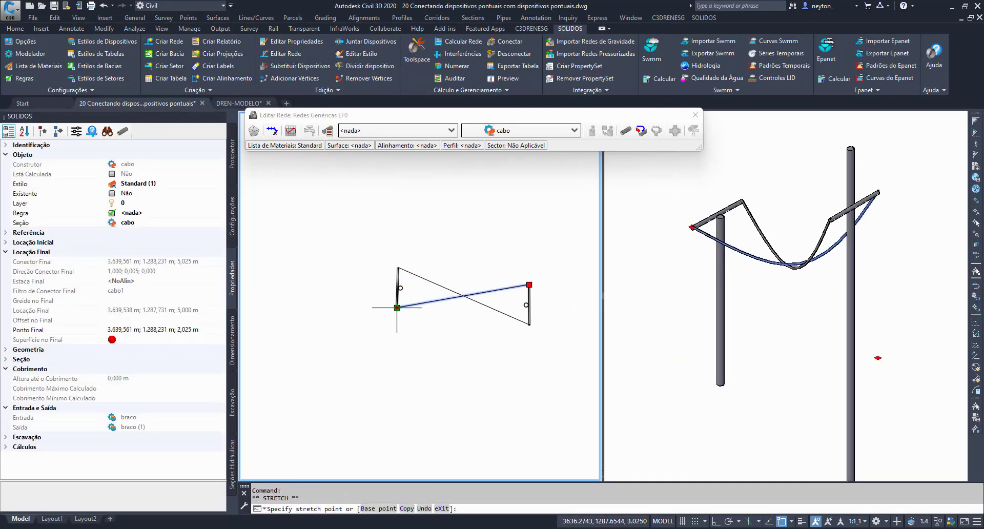
pyautogui.click(398, 267)
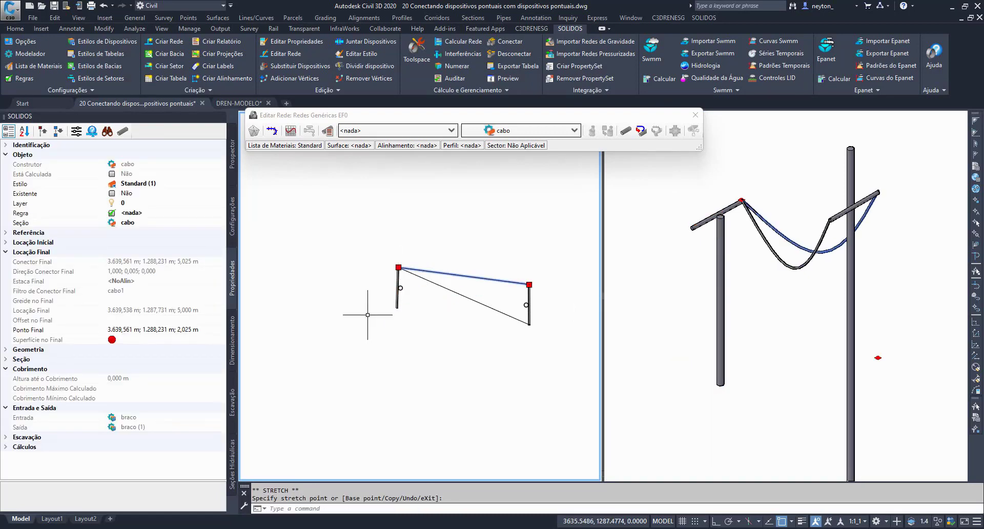
pyautogui.press('Escape')
pyautogui.press('Escape')
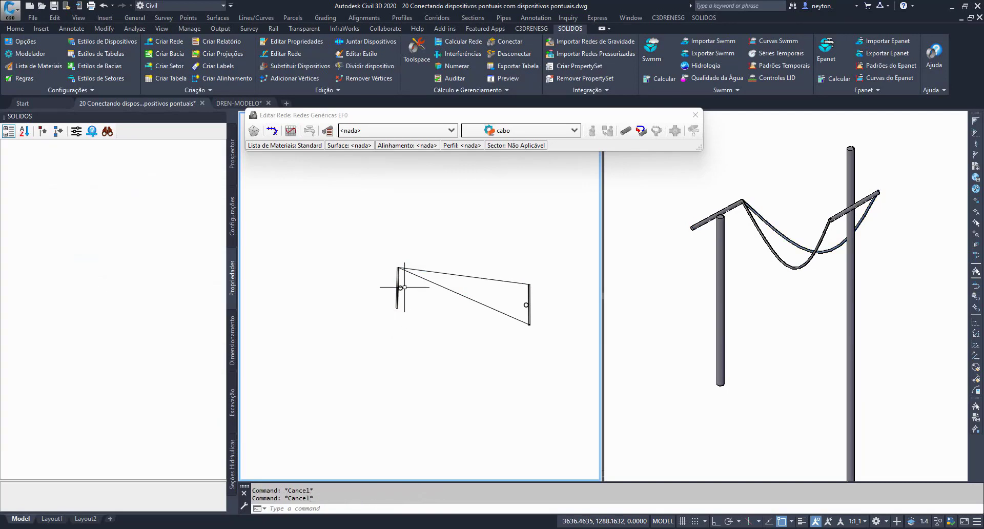
# - Rotate the left pole slightly clockwise in plan to recalculate the connected arm and cables
pyautogui.click(408, 282)
pyautogui.click(397, 283)
pyautogui.click(361, 286)
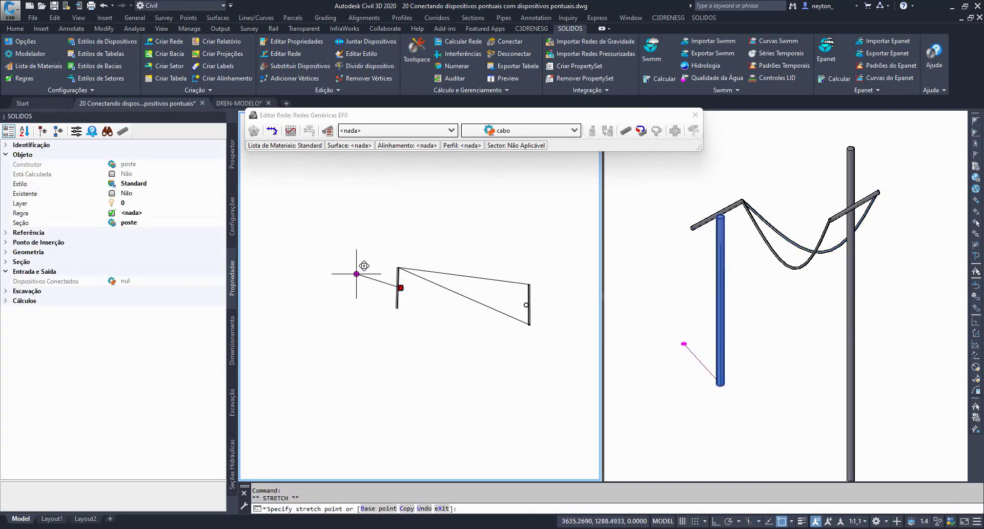
pyautogui.press('Escape')
pyautogui.press('Escape')
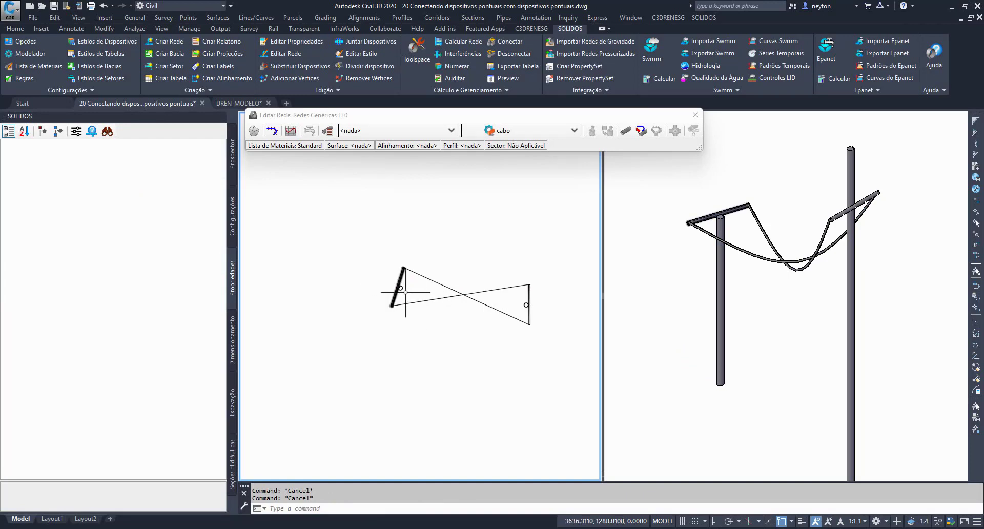
# - Rotate the left pole back to point toward the right pole so the two cables run without crossing
pyautogui.click(405, 287)
pyautogui.click(367, 282)
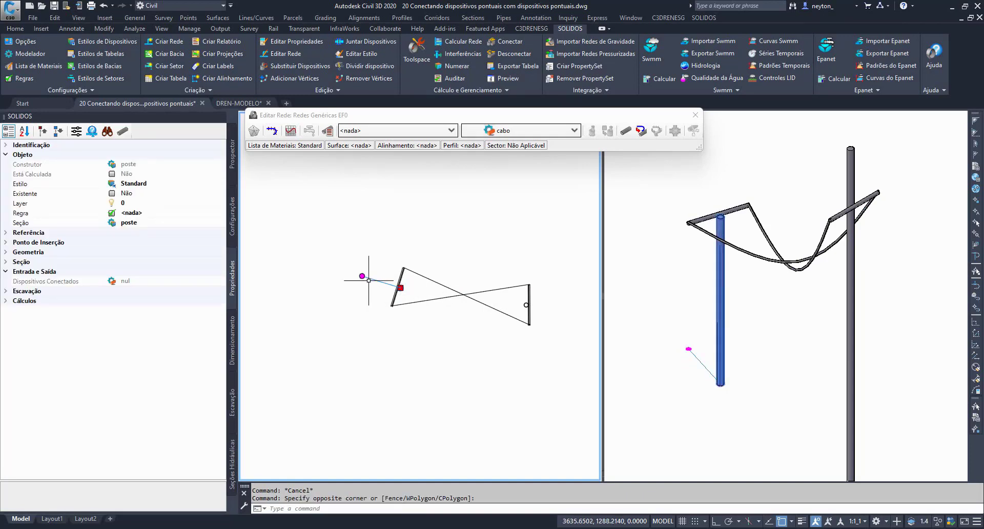
pyautogui.click(400, 287)
pyautogui.click(361, 283)
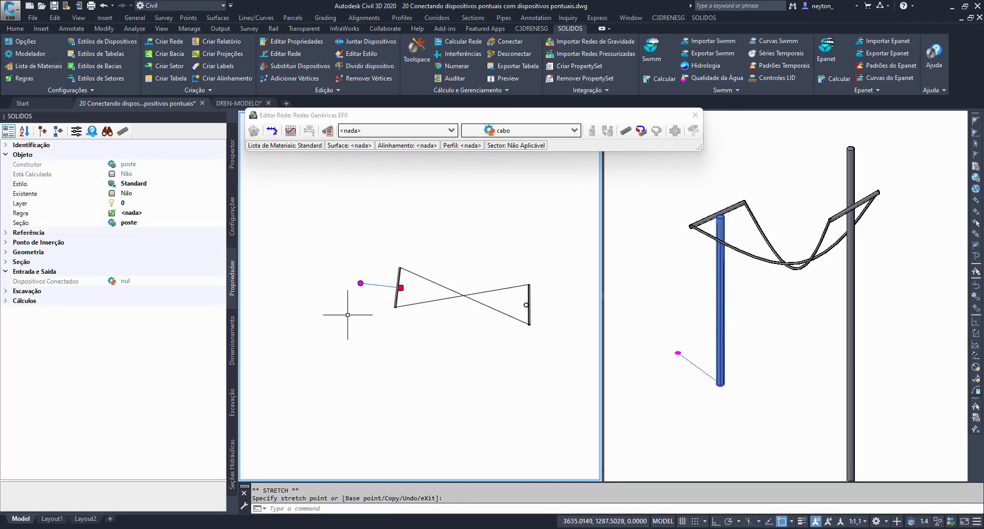
pyautogui.click(361, 283)
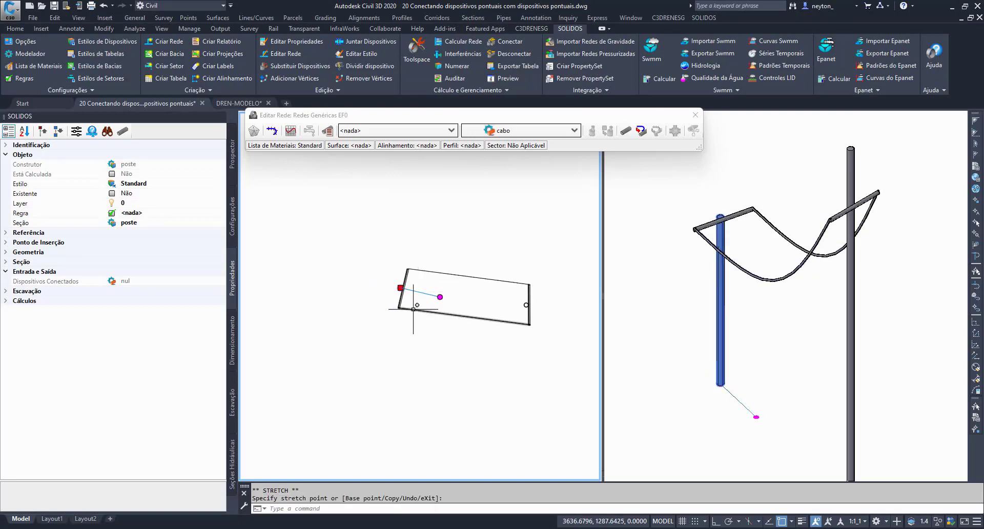
pyautogui.press('Escape')
pyautogui.press('Escape')
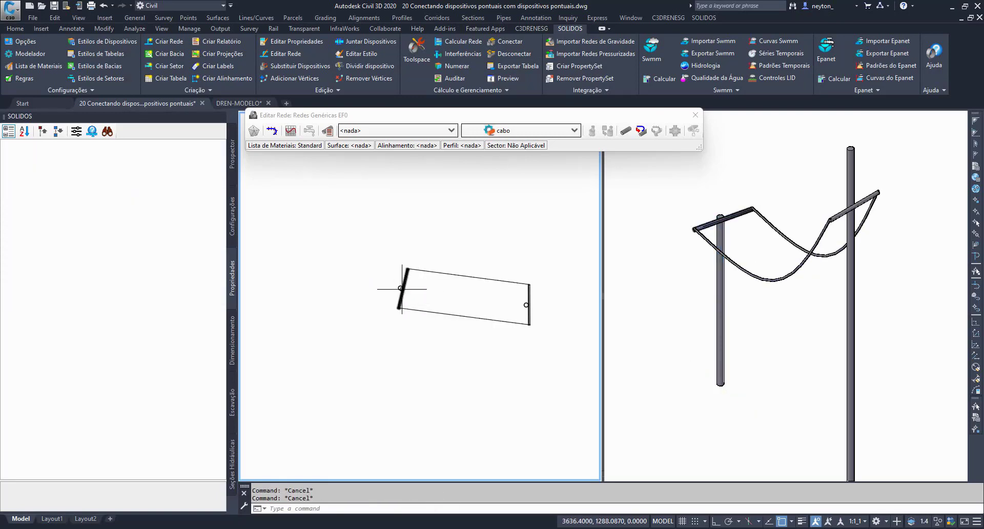
# - Set the left pole's section height (Altura) to 4 m
pyautogui.scroll(3, 400, 288)
pyautogui.scroll(-3, 401, 287)
pyautogui.moveTo(421, 300); pyautogui.dragTo(376, 305, button='middle')
pyautogui.click(358, 293)
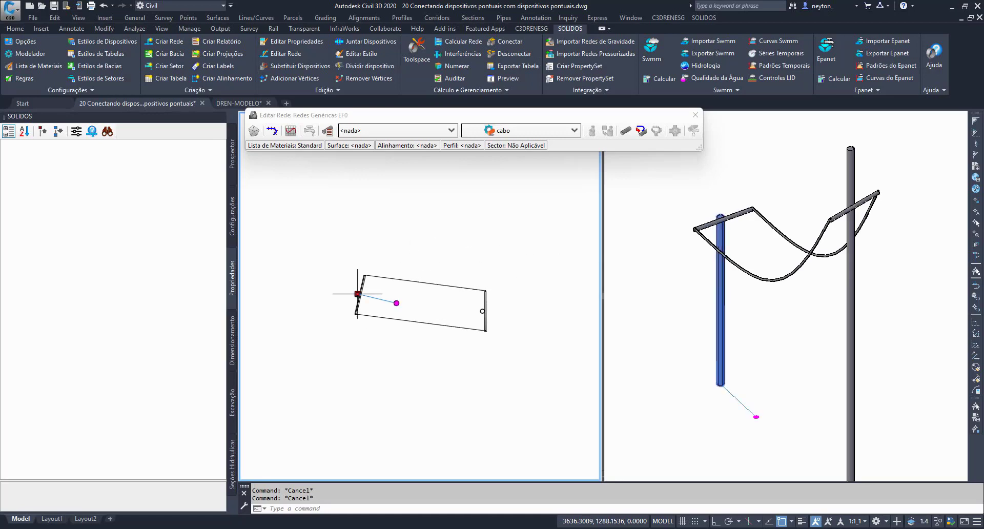
pyautogui.click(5, 262)
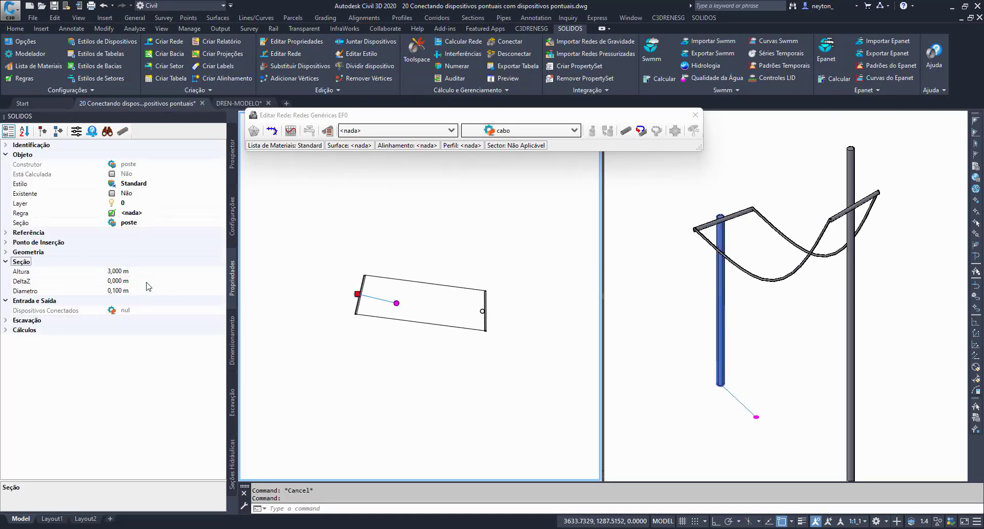
pyautogui.click(155, 271)
pyautogui.press('Return')
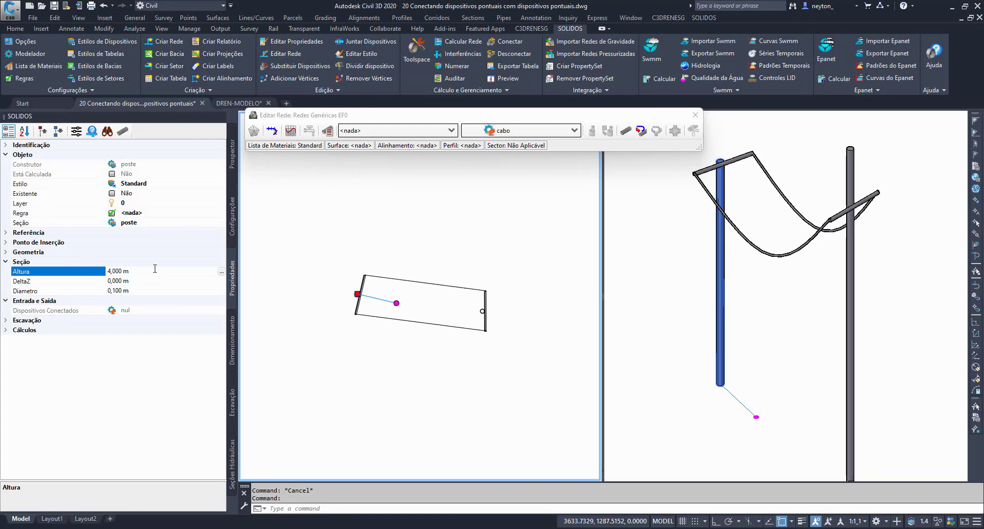
# - Set the left pole's DeltaZ to 0,5 m and deselect the pole
pyautogui.click(140, 281)
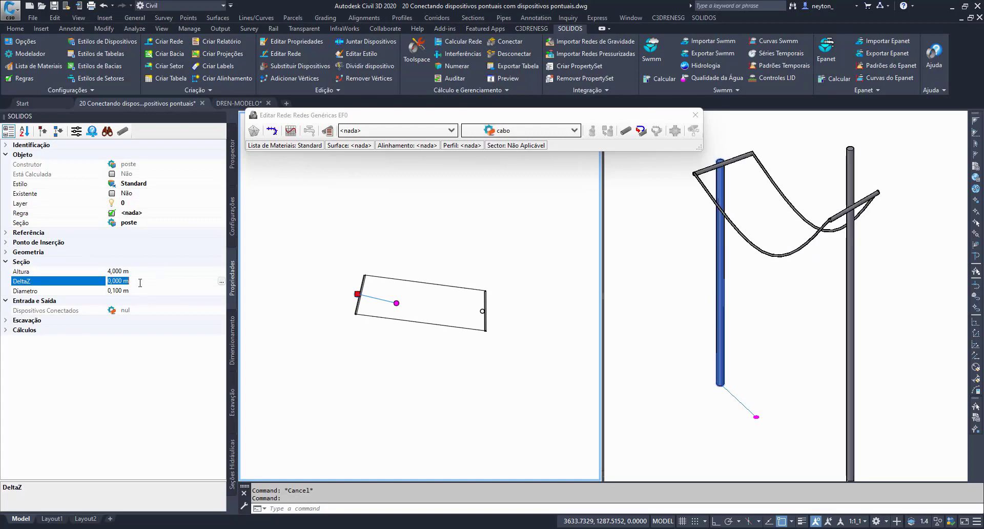
pyautogui.write('0,5')
pyautogui.press('Return')
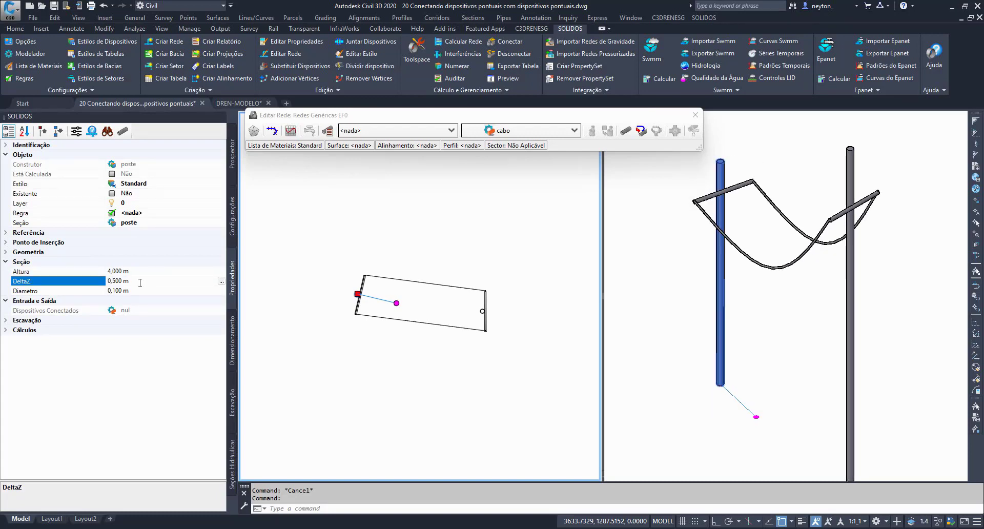
pyautogui.click(763, 231)
pyautogui.press('Escape')
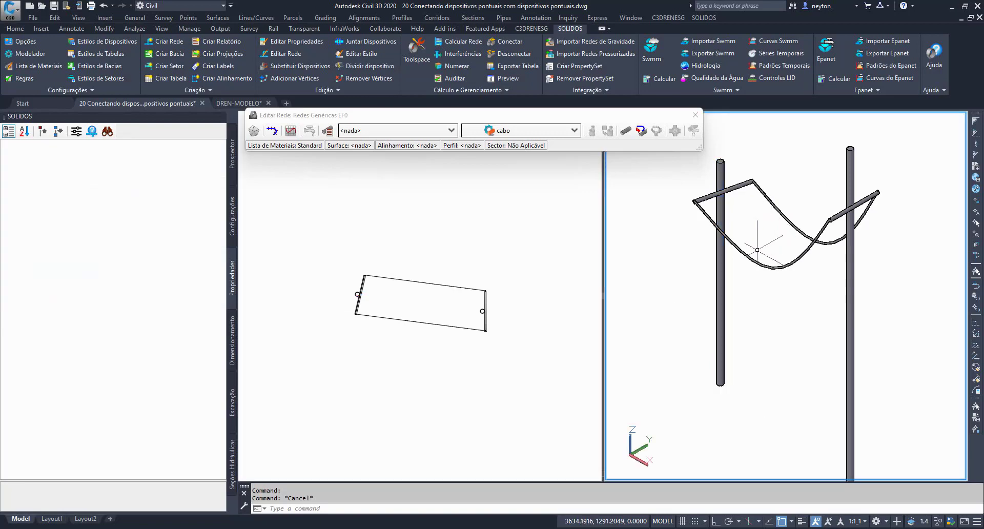
pyautogui.scroll(-2, 761, 338)
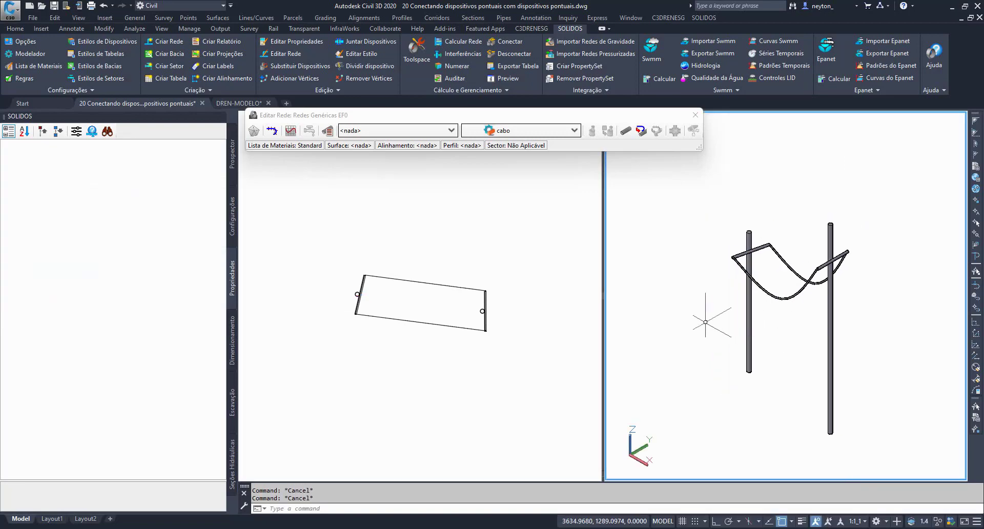
pyautogui.click(533, 263)
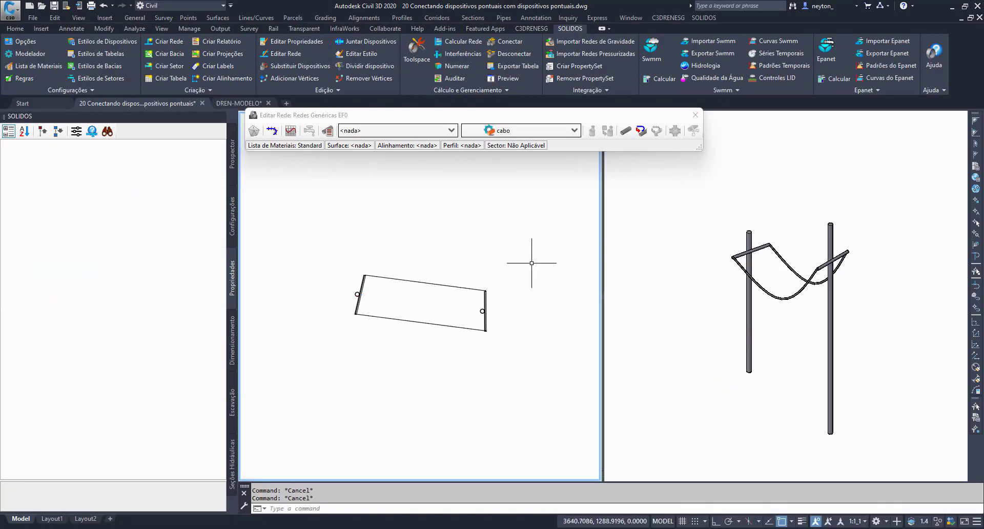
pyautogui.click(709, 257)
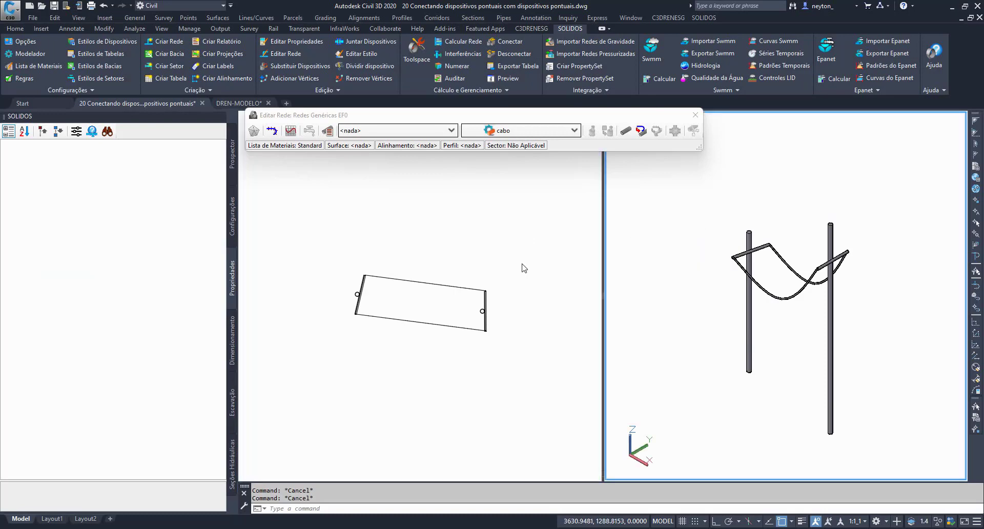
pyautogui.click(522, 260)
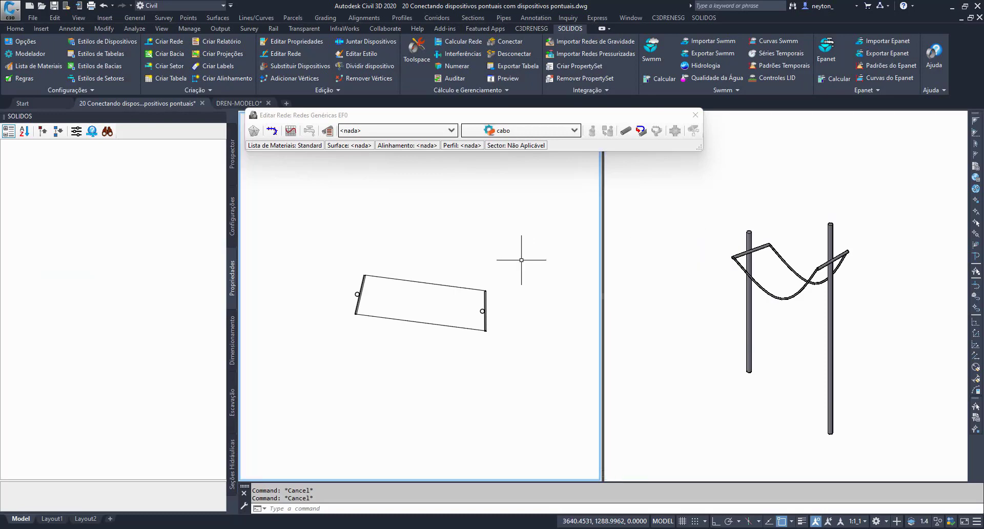
# - Close the network editor for Redes Genéricas EF0
pyautogui.click(694, 115)
pyautogui.click(326, 256)
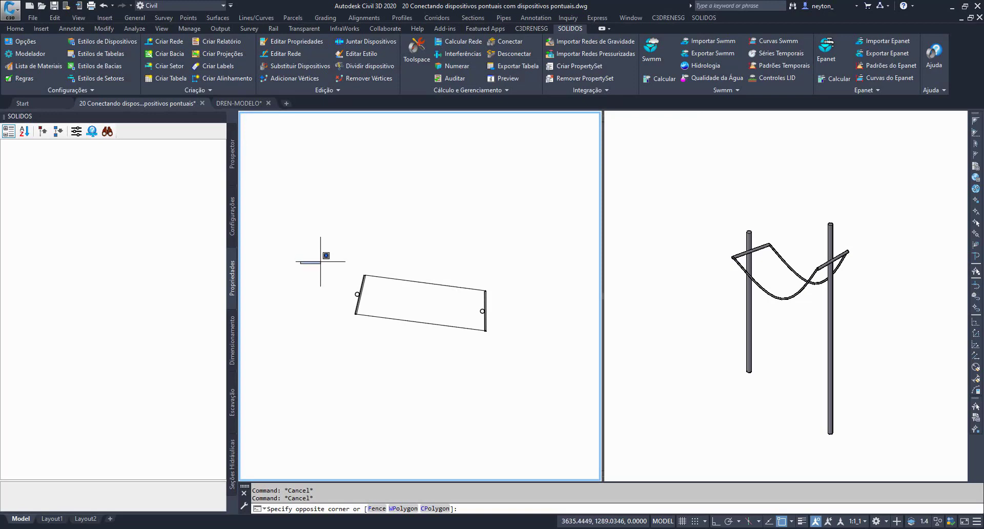
pyautogui.click(319, 259)
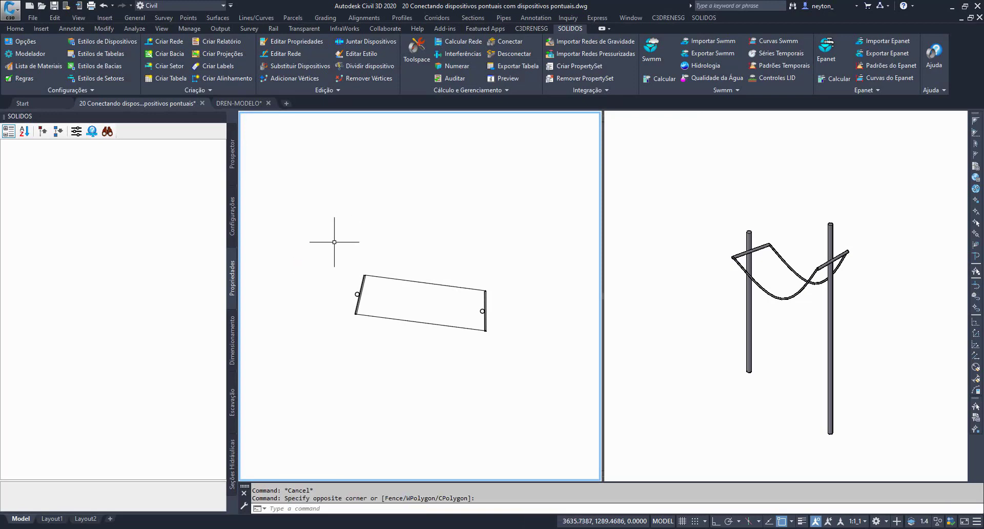
# - Expand the drawing's networks in the Prospector down to the entries under Redes Genéricas
pyautogui.click(232, 154)
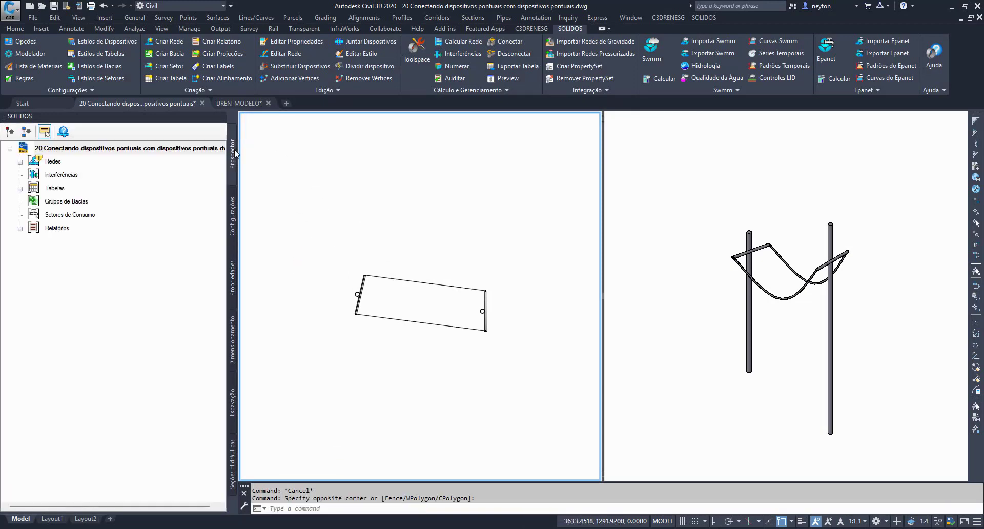
pyautogui.click(19, 161)
pyautogui.click(77, 175)
pyautogui.click(84, 201)
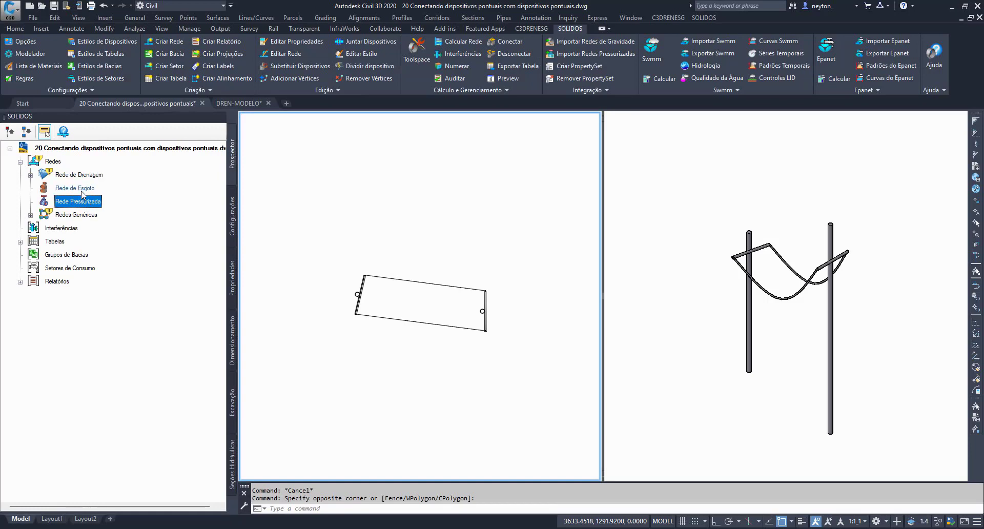
pyautogui.click(82, 216)
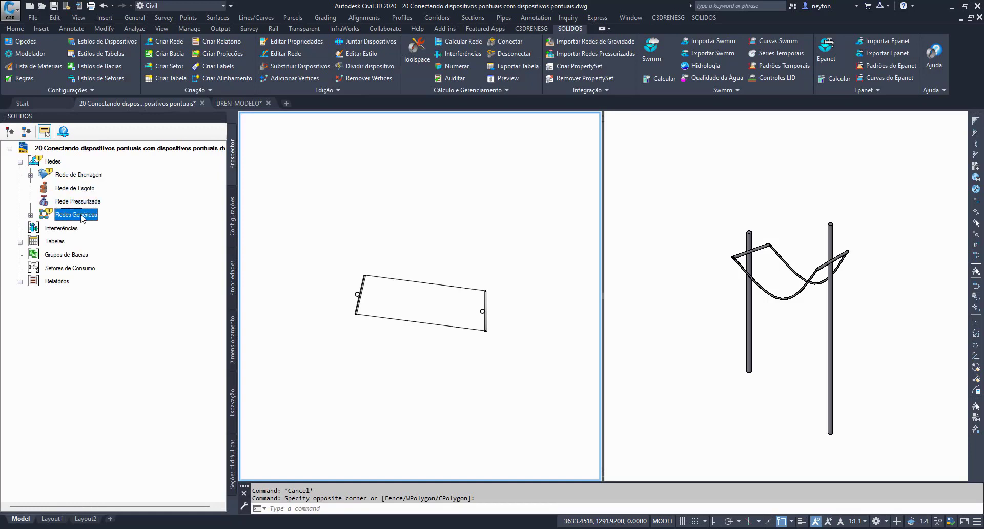
pyautogui.click(30, 215)
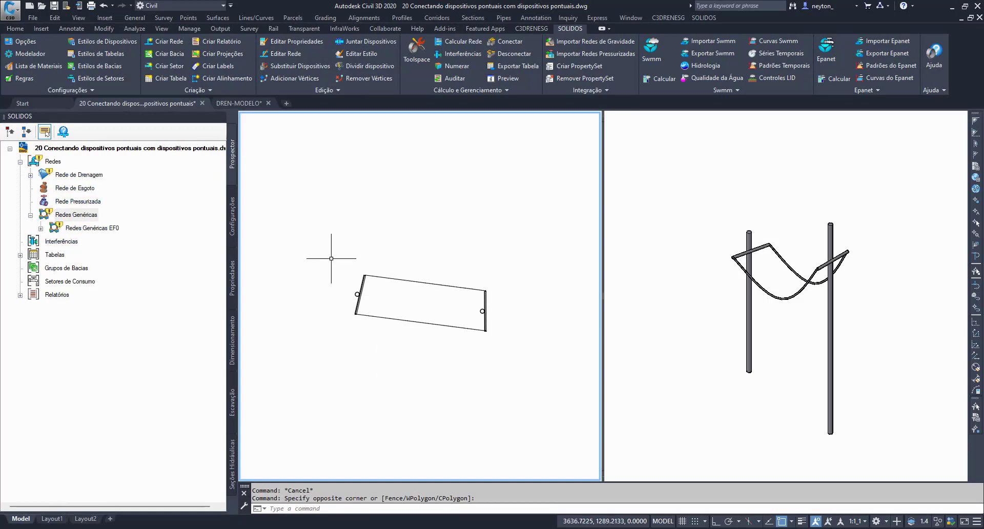
# - Select both poles with their cross arms and cables together in the plan view
pyautogui.scroll(2, 390, 302)
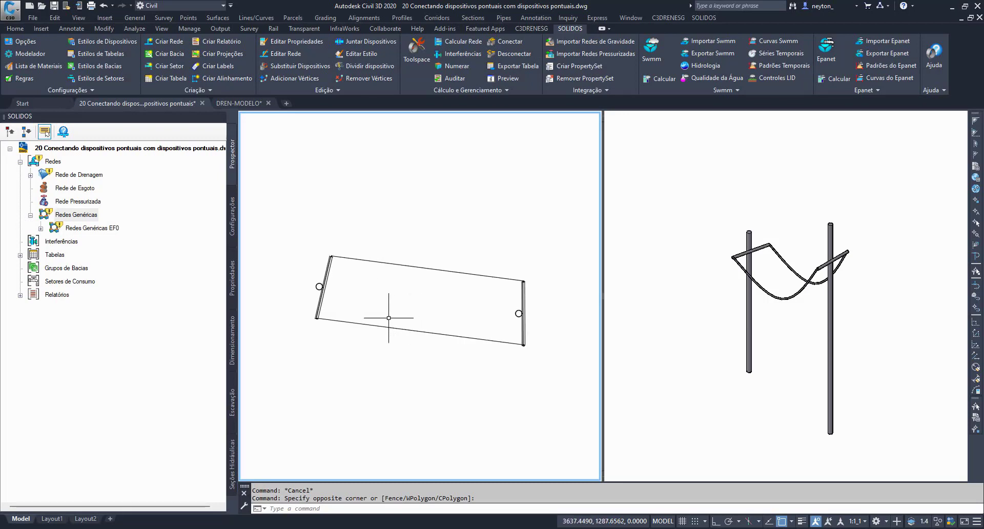
pyautogui.click(552, 360)
pyautogui.click(300, 236)
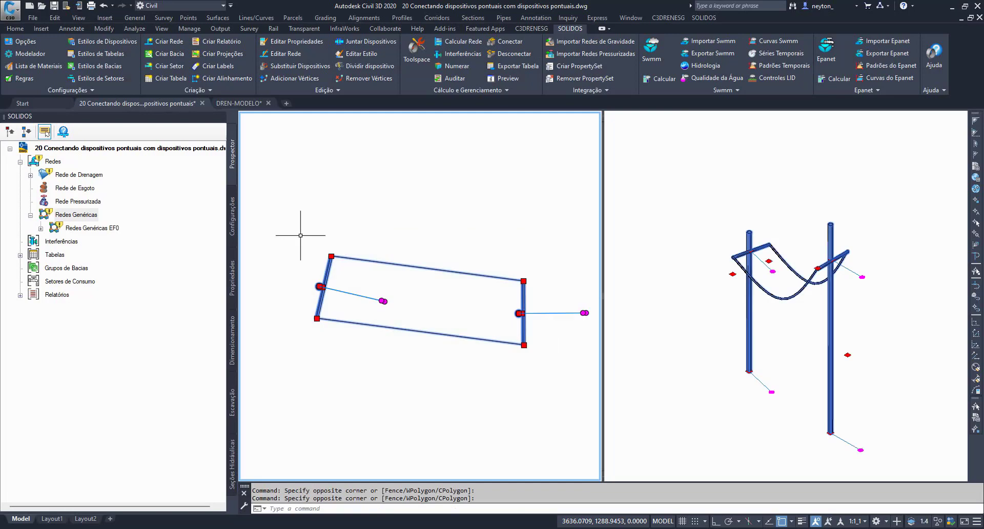